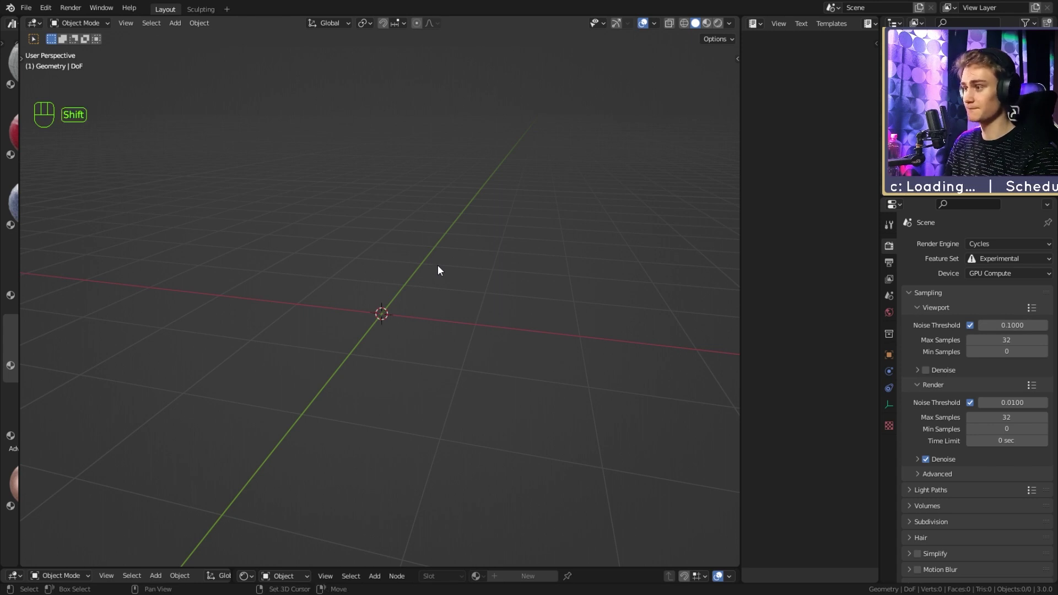
Step: Add a UV sphere at the scene origin and switch to the Sculpting workspace
key("shift+a")
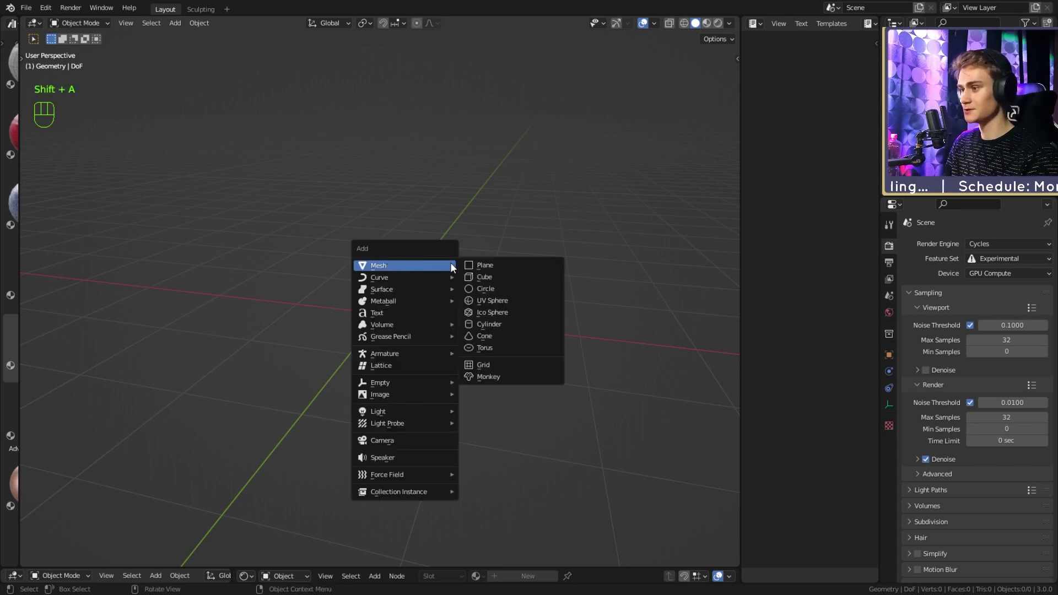
left_click(490, 302)
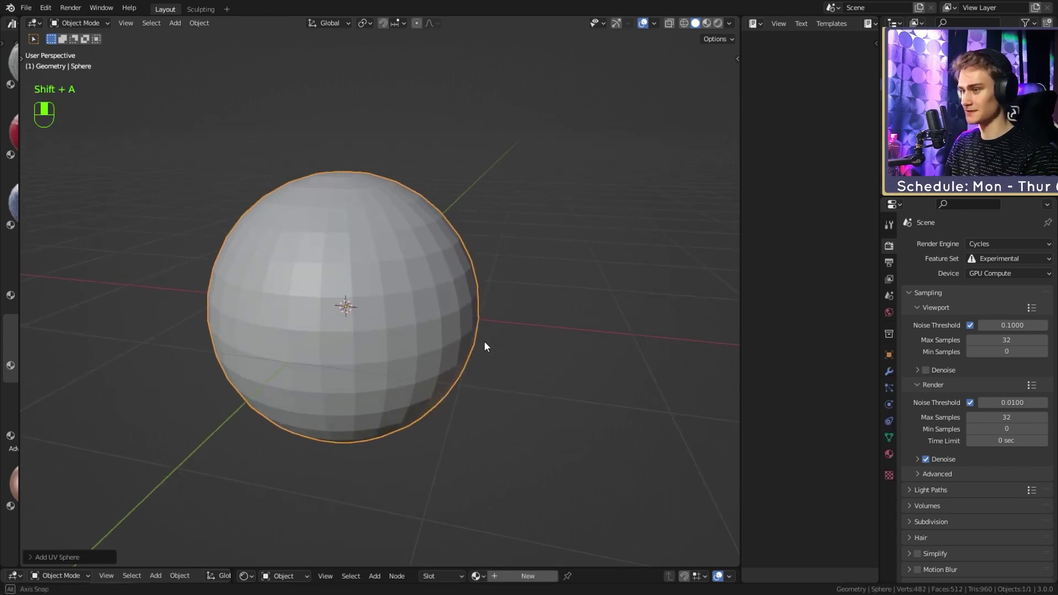
scroll(478, 330, "down", 2)
mouse_move(484, 341)
middle_mouse_down()
mouse_move(479, 334)
mouse_move(497, 333)
middle_mouse_up()
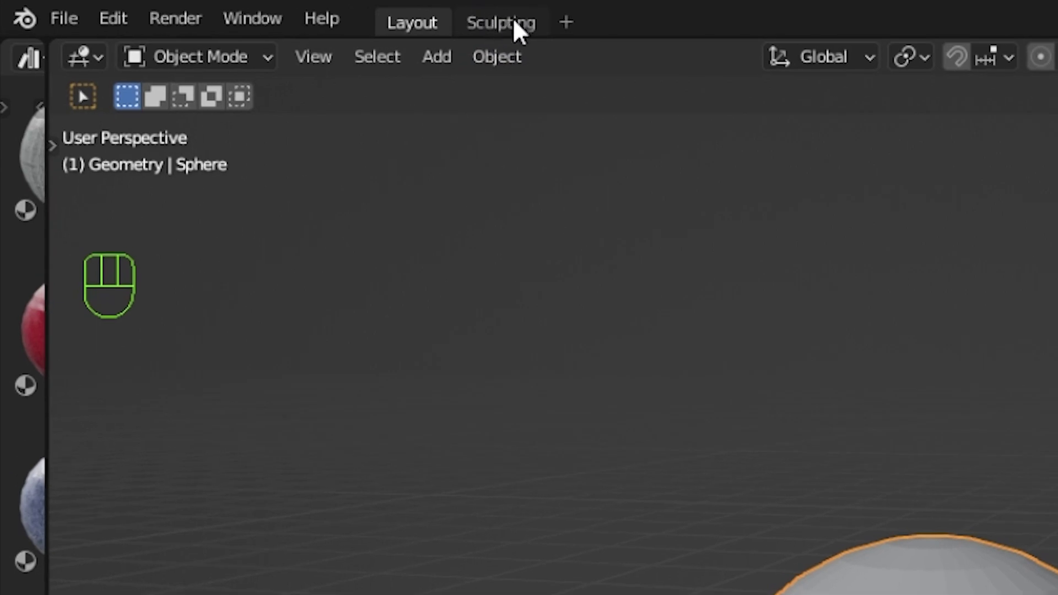
left_click(506, 21)
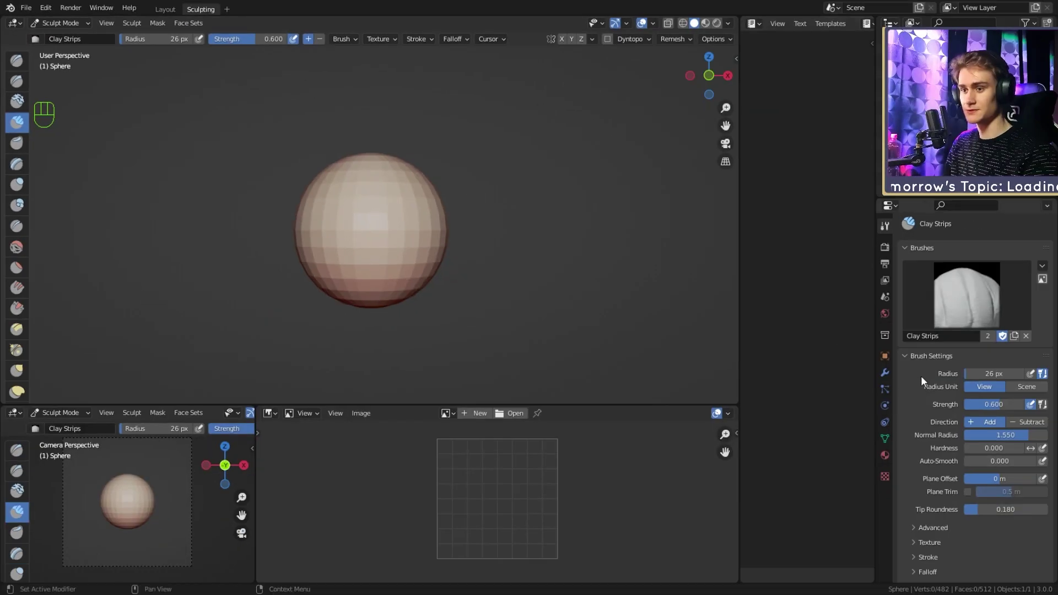
Step: Enable mirror symmetry on the X axis for sculpting the sphere
scroll(931, 369, "down", 6)
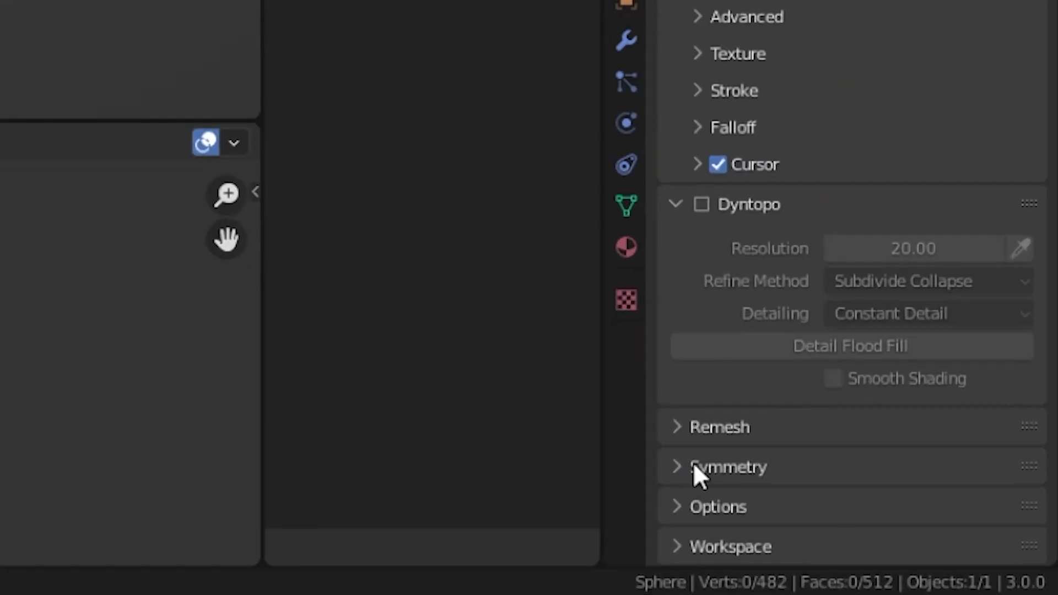
left_click(910, 544)
scroll(744, 391, "down", 10)
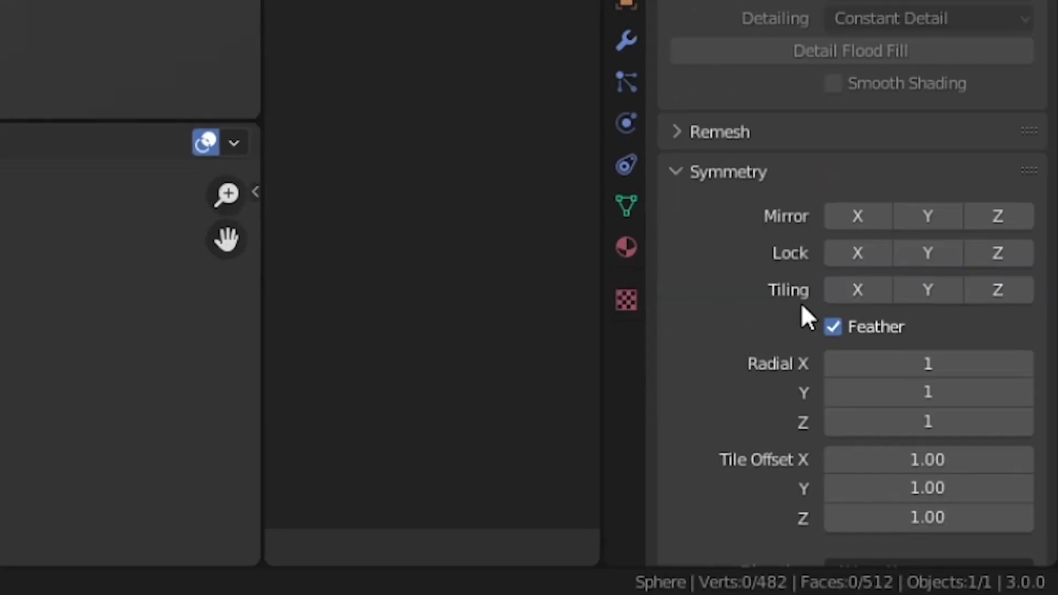
left_click(859, 215)
left_click(677, 172)
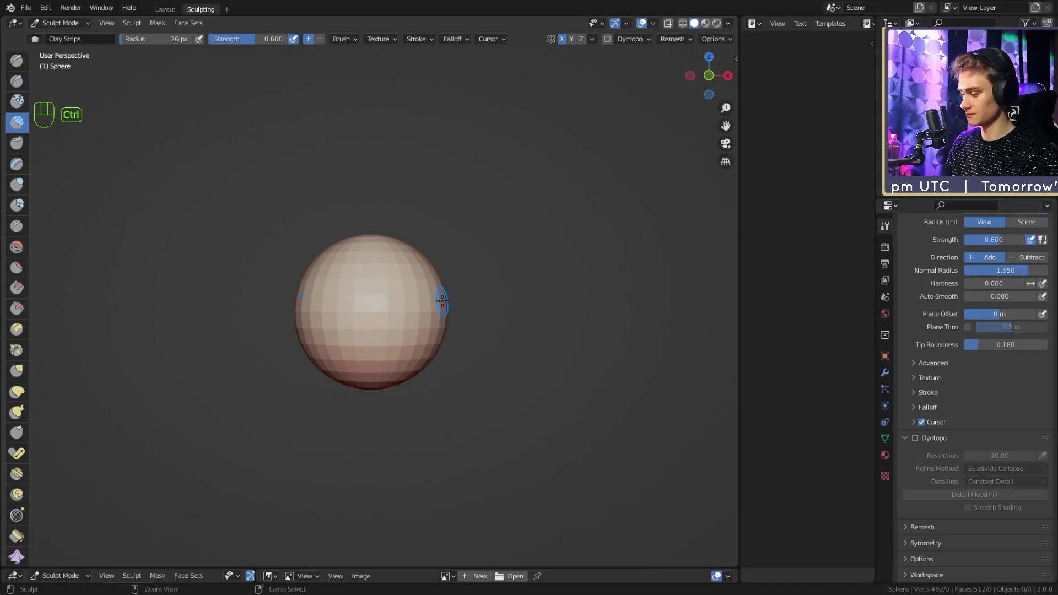
Step: Voxel remesh the sphere and turn on Dyntopo
key("ctrl+r")
middle_click_drag(412, 307, 425, 306)
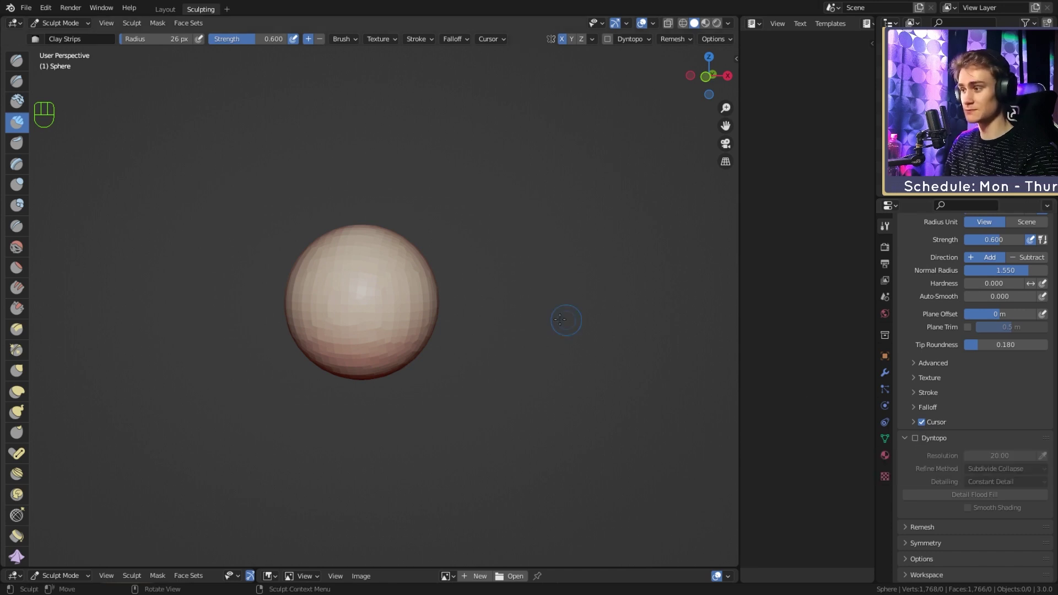
left_click(916, 438)
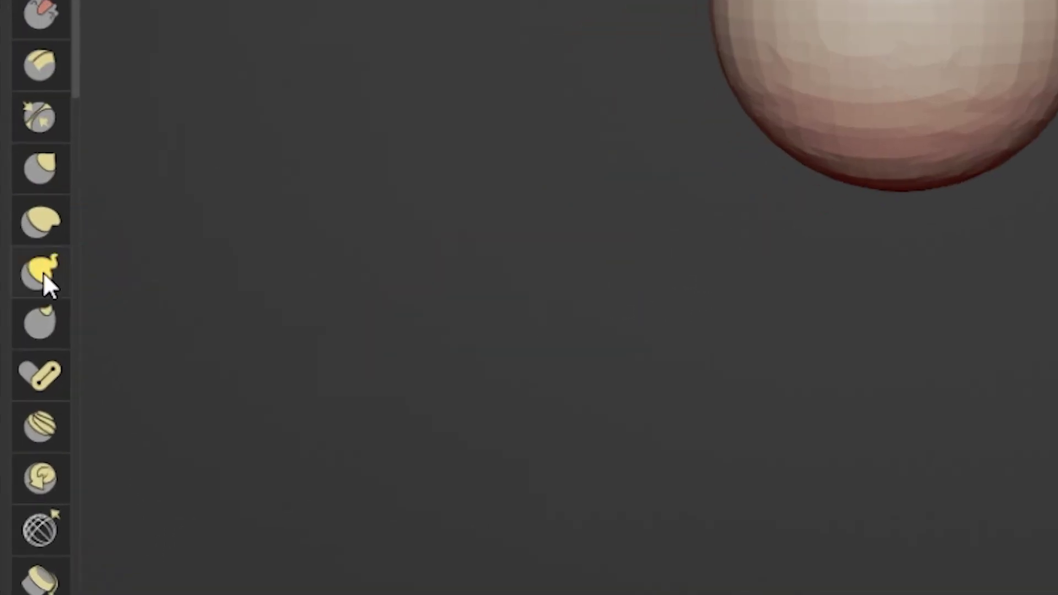
Step: Pull the sphere's lower front down into a chin using the Snake Hook brush with a 130 px radius
left_click(44, 275)
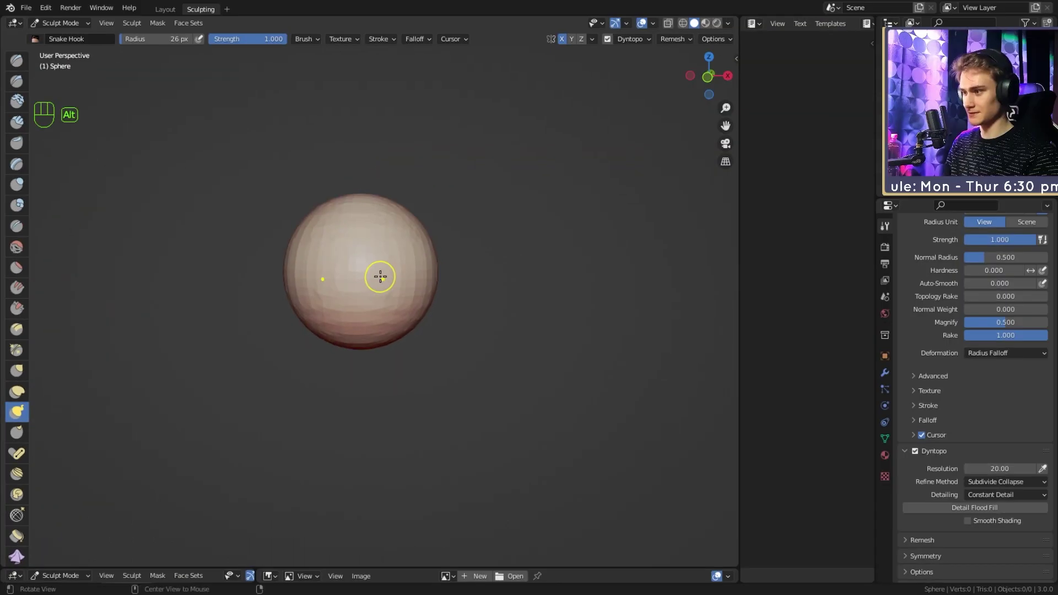
key("f")
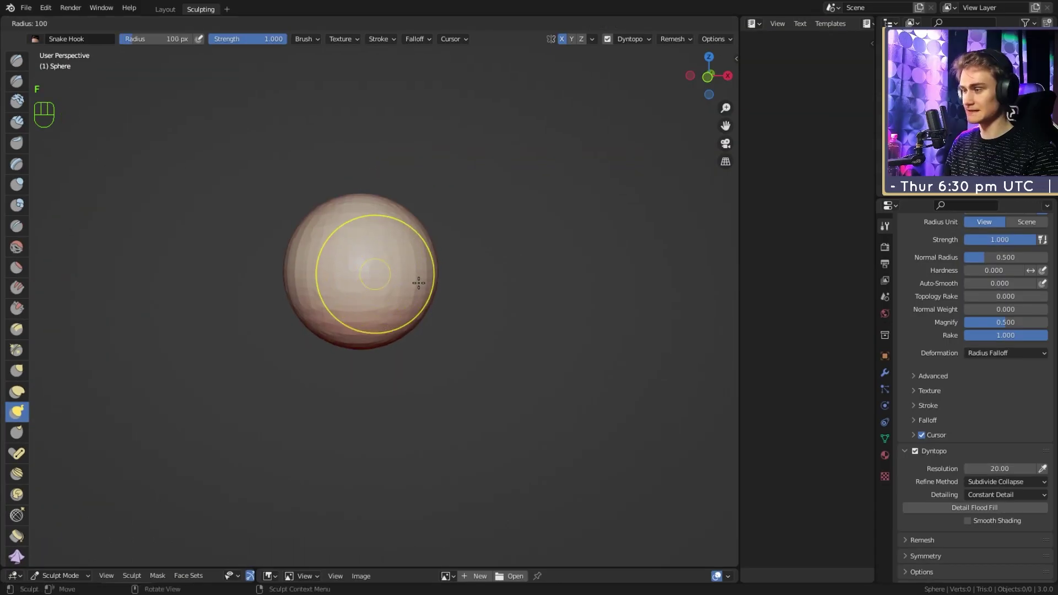
left_click(437, 287)
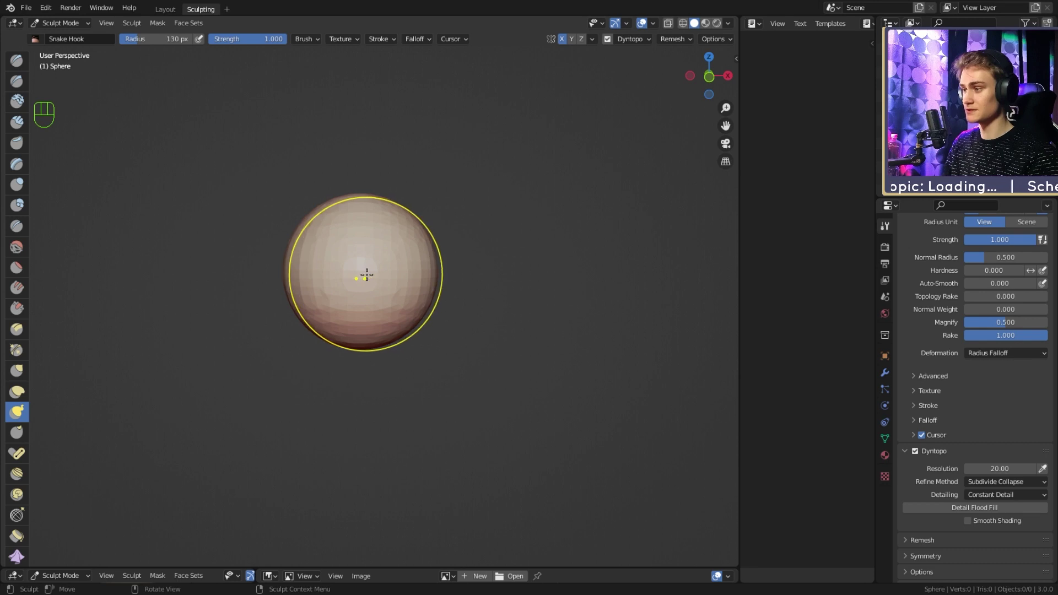
left_click_drag(367, 275, 383, 272)
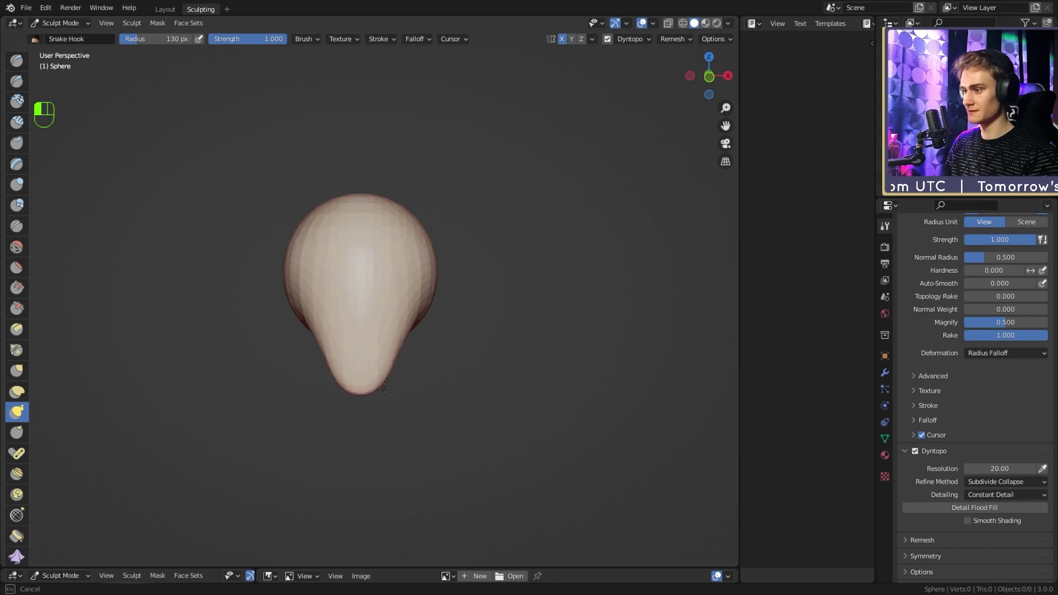
left_click_drag(384, 390, 378, 380)
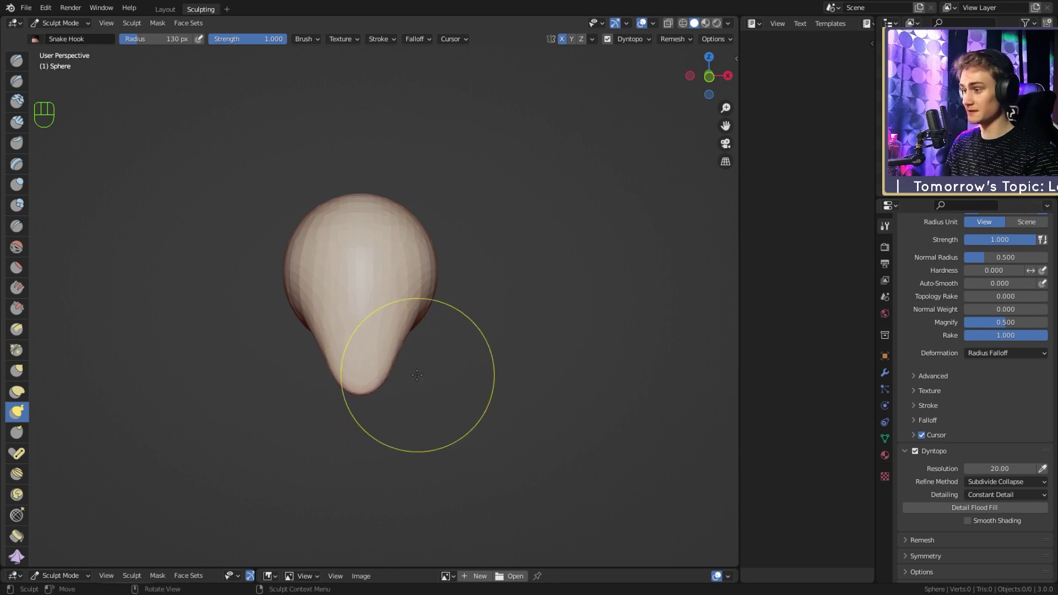
Step: From the side, pull the lower edge back to form the jaw using Snake Hook at 137 px radius
mouse_move(425, 307)
left_mouse_down("alt")
mouse_move(462, 310)
mouse_move(384, 316)
mouse_move(411, 285)
mouse_move(352, 268)
mouse_move(331, 342)
left_mouse_up("alt")
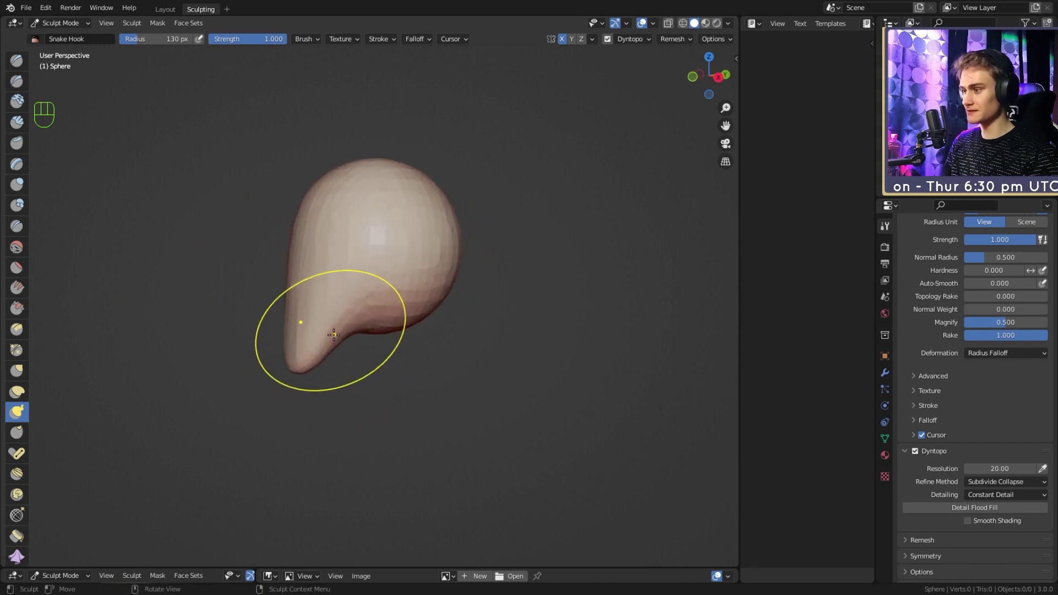
key("f")
left_click(342, 342)
key("f")
left_click(340, 335)
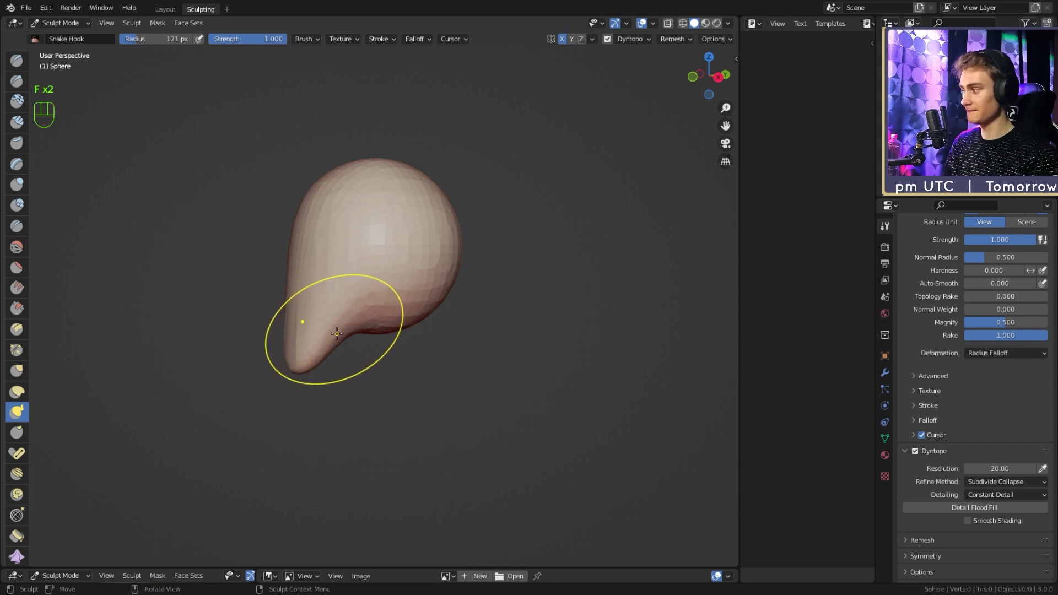
left_click(338, 333)
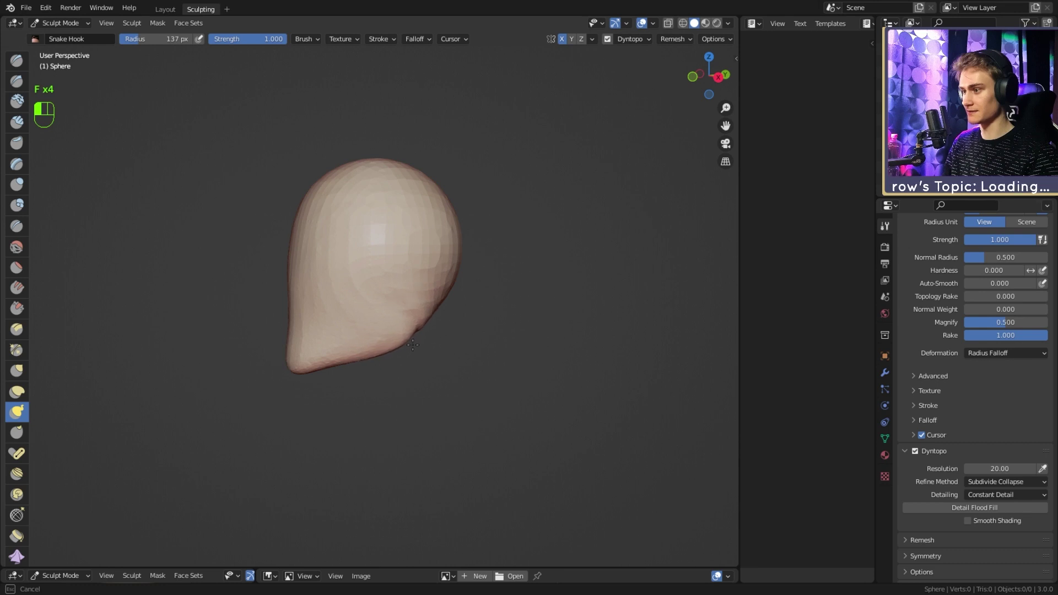
mouse_move(423, 346)
left_mouse_down()
mouse_move(364, 345)
mouse_move(493, 350)
left_mouse_up()
Step: From the front, push the sides of the head slightly inward with an enlarged Snake Hook brush
left_click_drag(466, 300, 470, 326, "ctrl+alt")
middle_click_drag(469, 327, 473, 314, "ctrl+alt")
middle_click_drag(473, 313, 466, 308, "alt")
middle_click_drag(473, 301, 449, 288, "alt+shift")
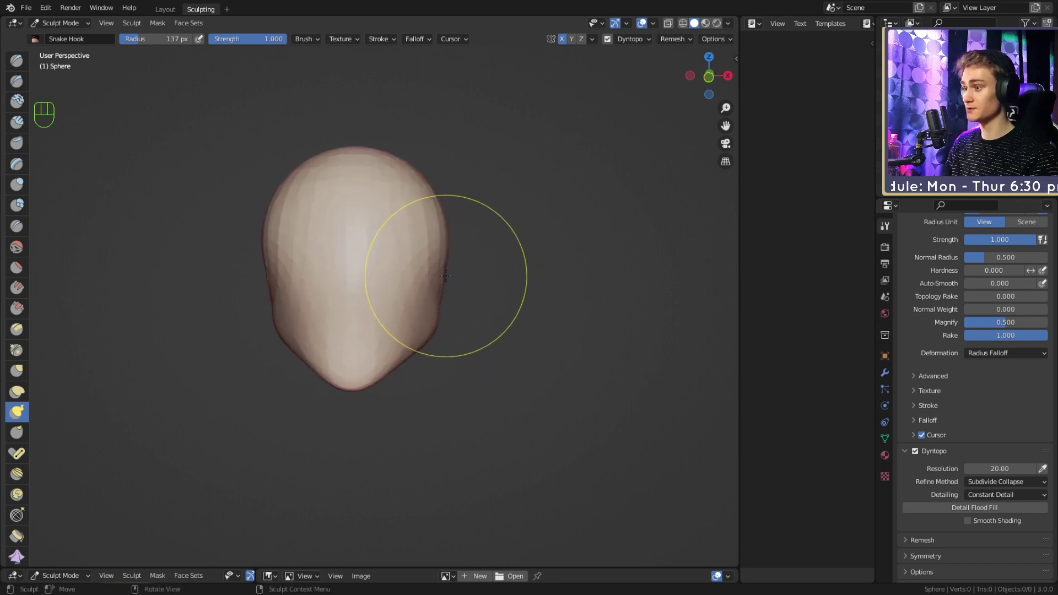
key("f")
left_click(497, 277)
key("f")
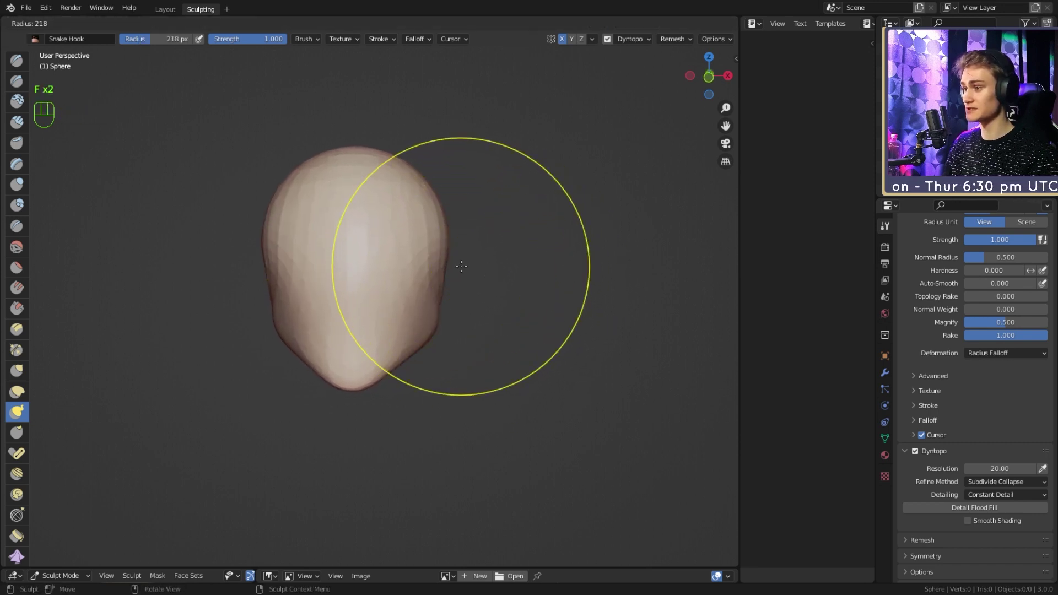
left_click(477, 268)
key("f")
left_click(454, 273)
left_click_drag(451, 280, 435, 282)
left_click_drag(452, 228, 439, 228)
Step: Lengthen the head and even out its side contours with Snake Hook at 169 px radius
key("f")
left_click(450, 329)
left_click_drag(445, 332, 455, 313, "alt+shift")
left_click_drag(438, 222, 441, 247, "alt+shift")
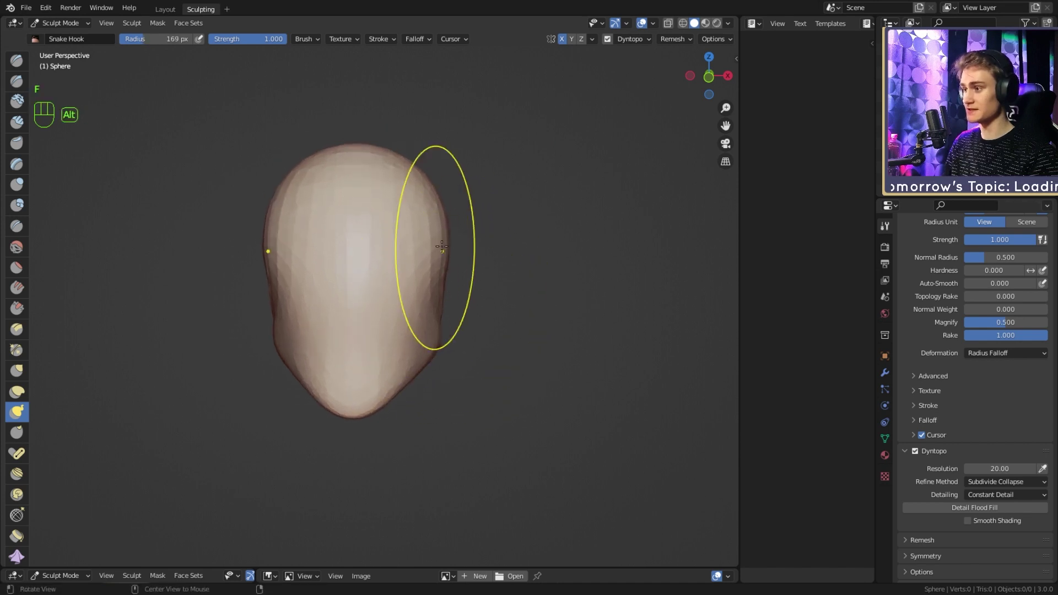
left_click_drag(432, 198, 452, 243, "alt")
left_click_drag(462, 269, 451, 258, "alt+shift")
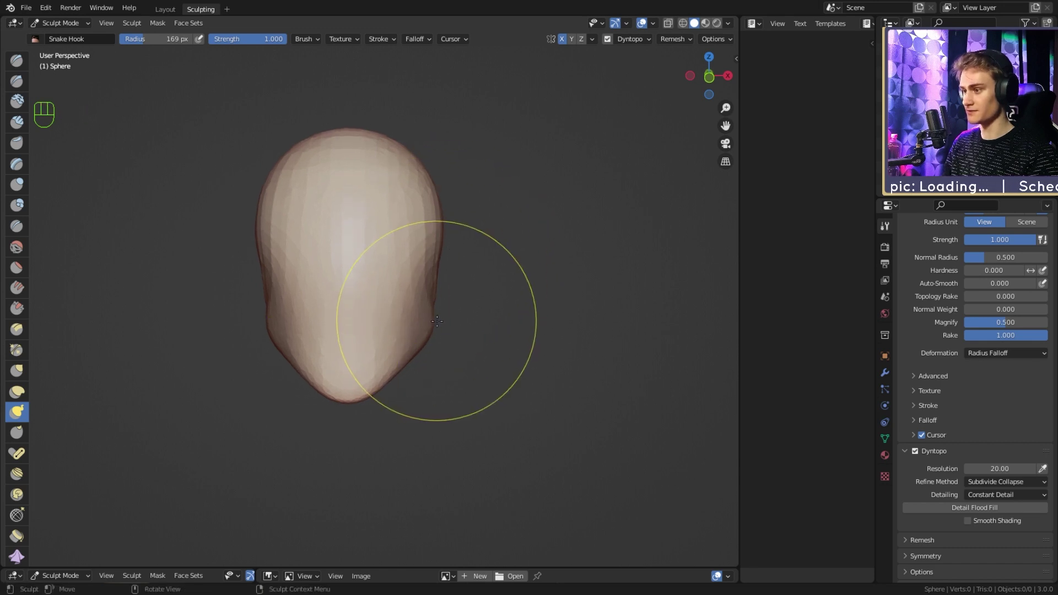
Step: Narrow the jaw corners and sides of the head with Snake Hook, reducing the brush radius to 136 px
key("f")
key("f")
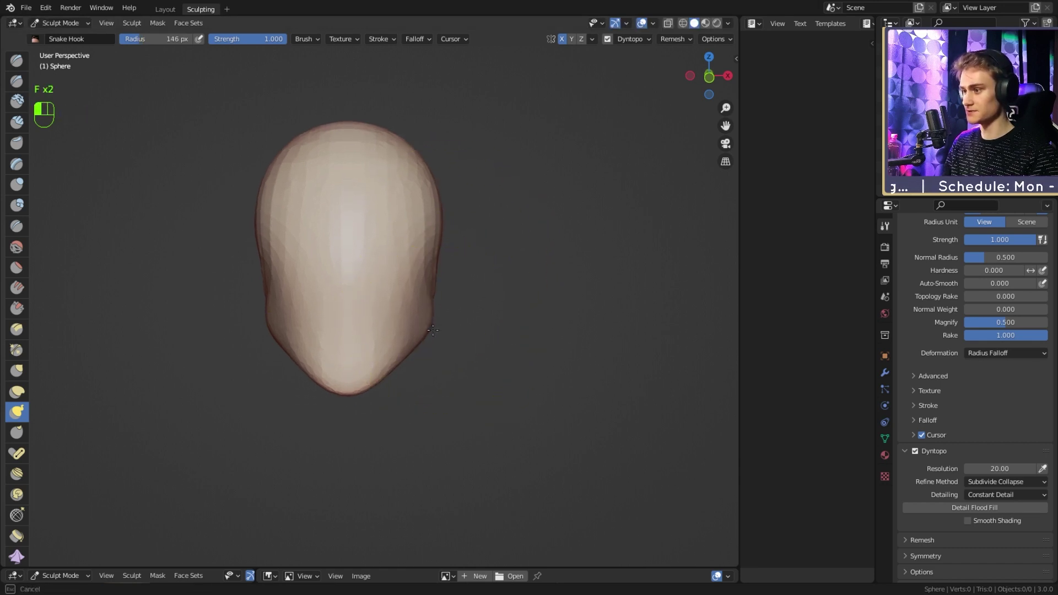
left_click_drag(429, 330, 430, 330)
mouse_move(444, 238)
left_mouse_down("alt+shift")
mouse_move(447, 255)
mouse_move(440, 227)
left_mouse_up("alt+shift")
key("f")
left_click(469, 249)
key("f")
left_click(424, 299)
mouse_move(454, 314)
left_mouse_down("alt+shift")
mouse_move(451, 294)
mouse_move(429, 308)
left_mouse_up("alt+shift")
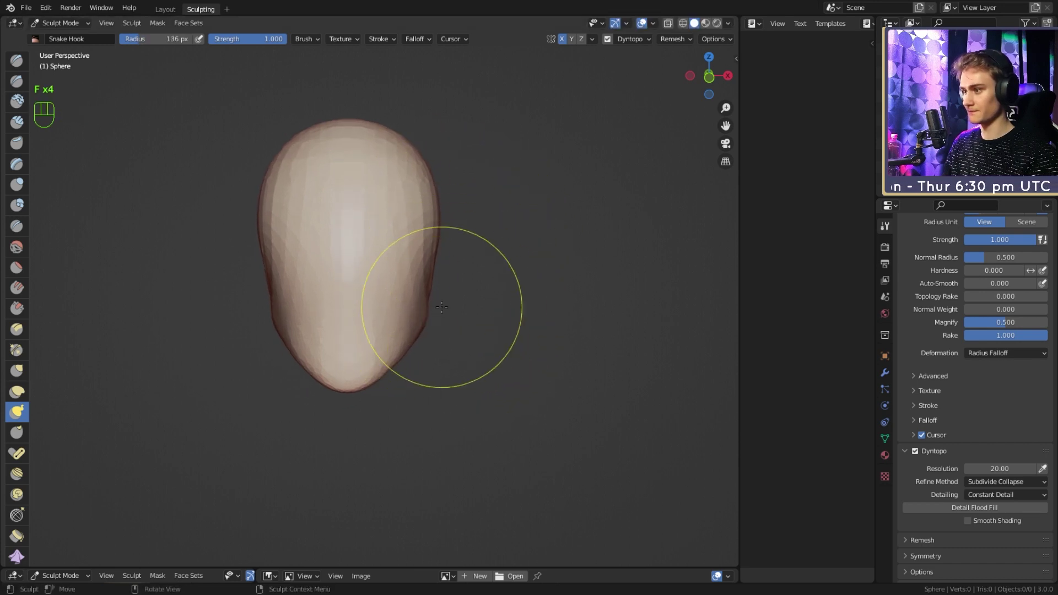
Step: Refine the jawline's outer contour with Snake Hook at 166 px radius
left_click_drag(512, 218, 513, 255, "alt+shift")
key("f")
left_click(530, 255)
left_click_drag(448, 312, 440, 304)
left_click_drag(430, 315, 429, 300, "alt+shift")
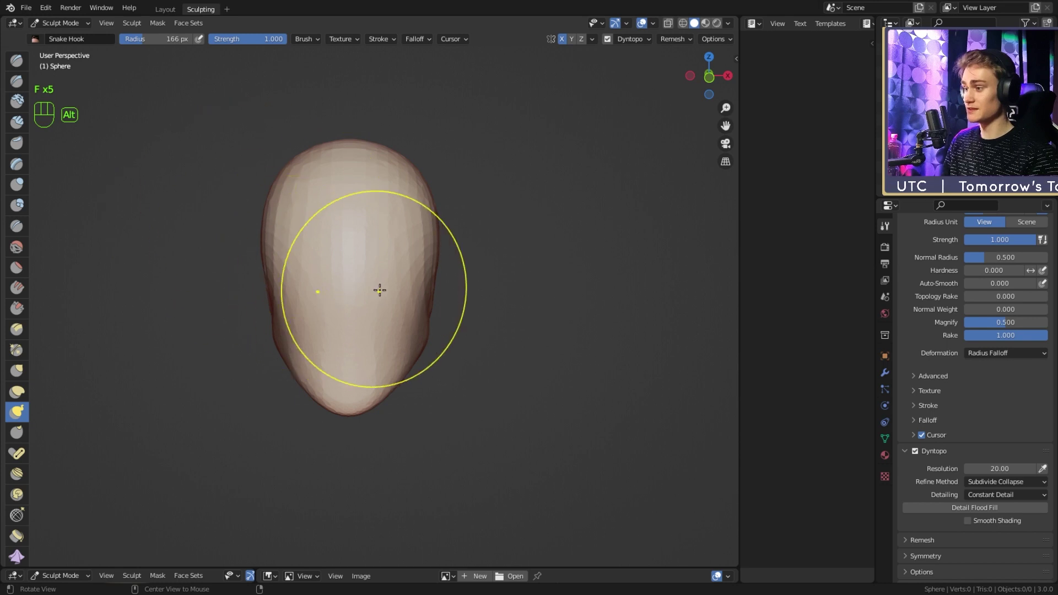
left_click_drag(236, 220, 240, 265, "alt")
mouse_move(458, 271)
left_mouse_down("alt")
mouse_move(454, 305)
mouse_move(353, 325)
left_mouse_up("alt")
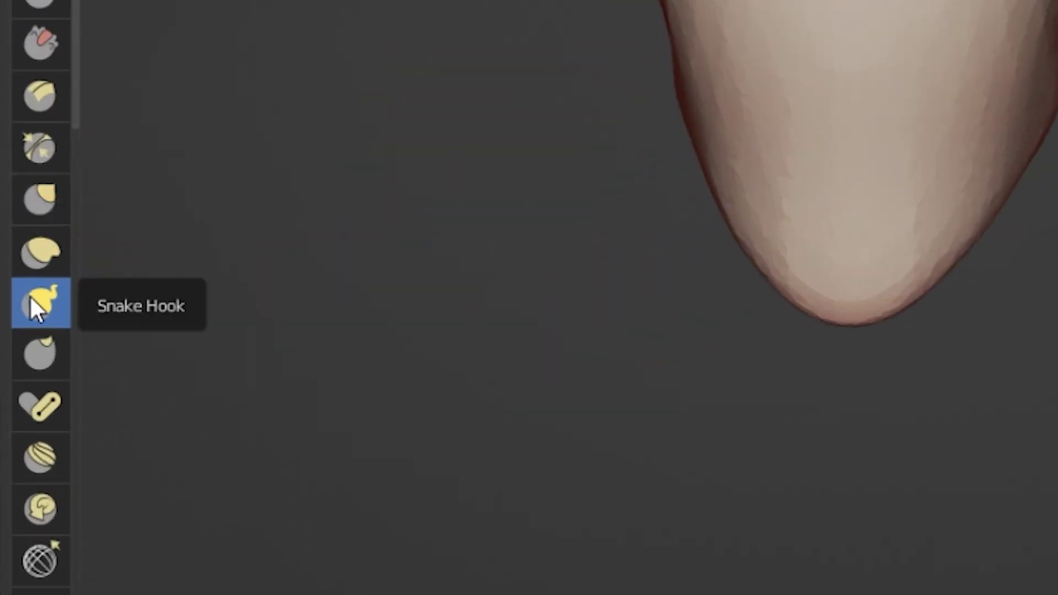
Step: Switch to the Grab brush at 199 px radius and push the sides of the skull inward
left_click(44, 202)
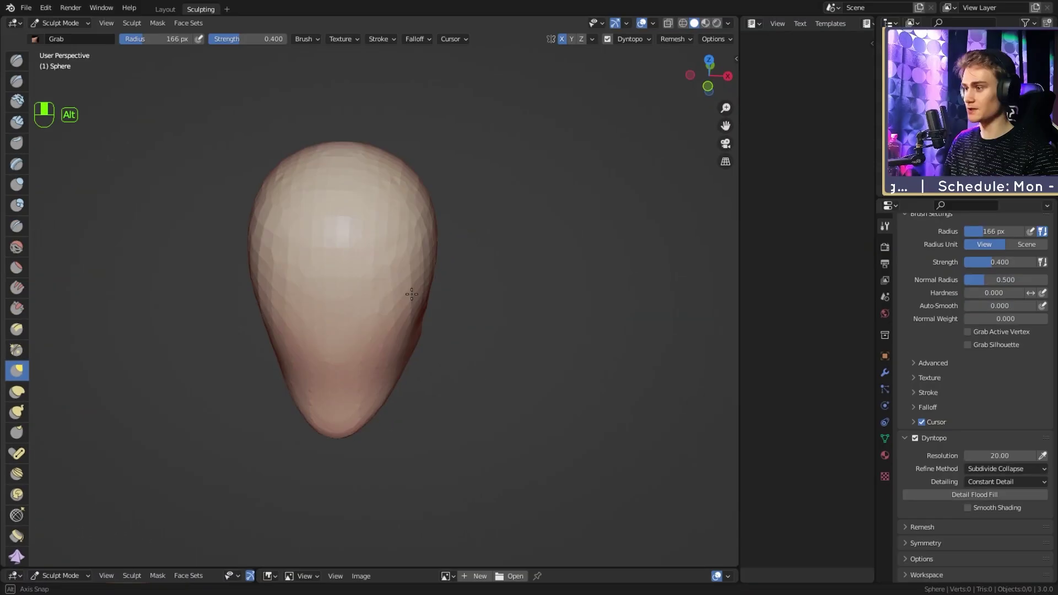
key("f")
left_click(379, 263)
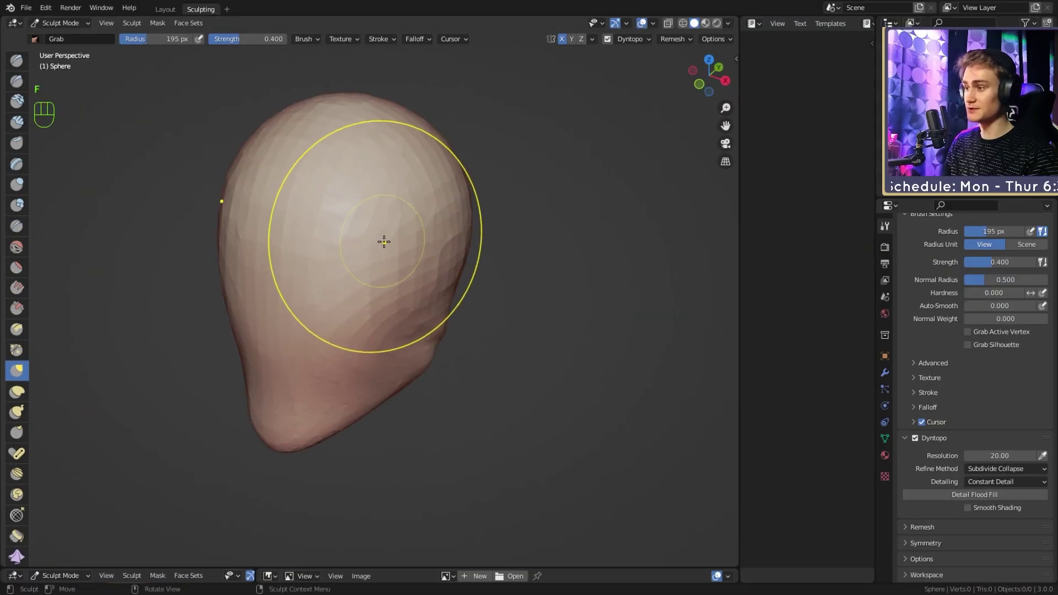
mouse_move(372, 247)
middle_mouse_down()
mouse_move(441, 271)
mouse_move(425, 233)
mouse_move(440, 244)
middle_mouse_up()
key("f")
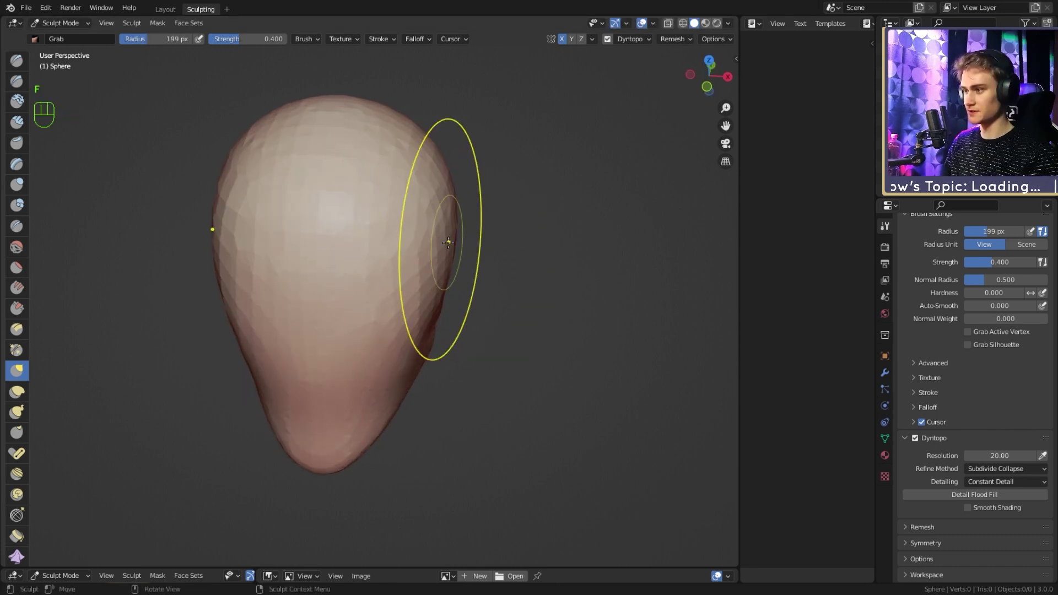
left_click(448, 254)
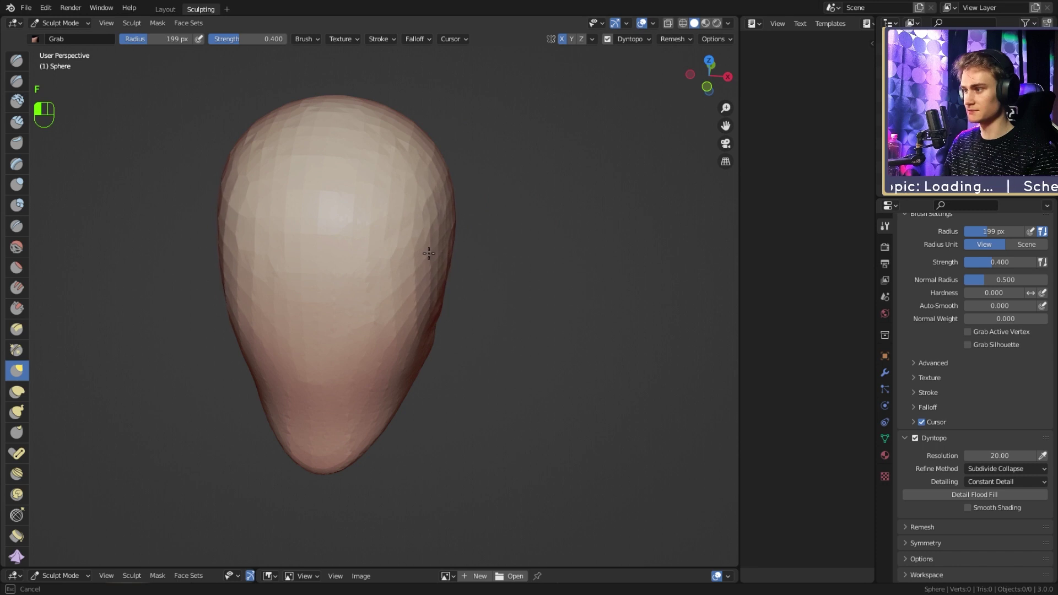
mouse_move(429, 254)
left_mouse_down()
mouse_move(416, 241)
mouse_move(441, 248)
left_mouse_up()
Step: Check the skull from above, then push the chin tip back in side view with Grab, setting its radius to 146 px
mouse_move(499, 247)
middle_mouse_down()
mouse_move(373, 284)
mouse_move(333, 251)
mouse_move(325, 274)
middle_mouse_up()
middle_click_drag(408, 240, 420, 270, "ctrl")
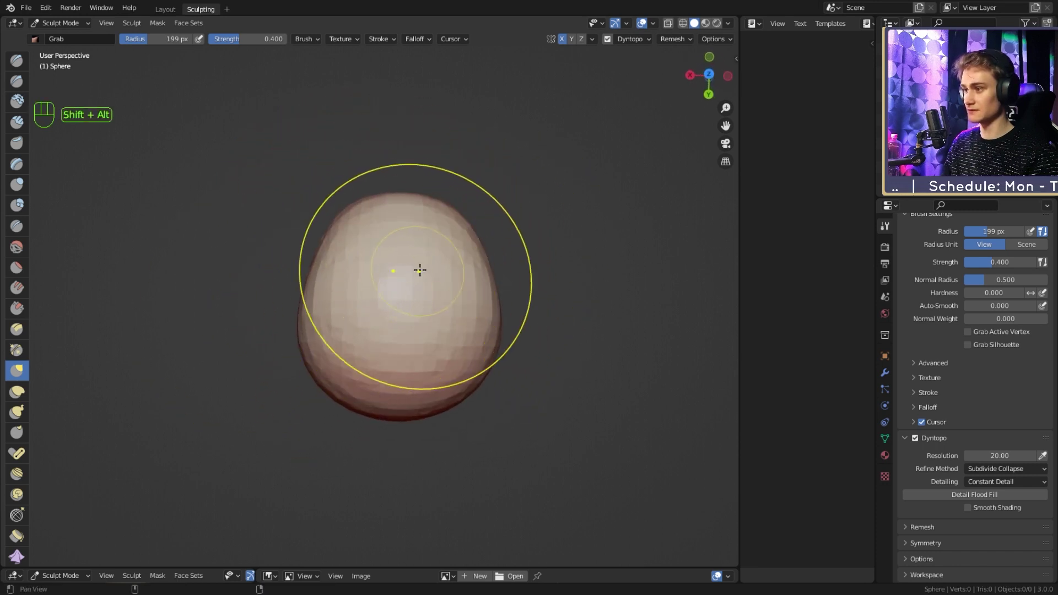
left_click_drag(420, 271, 410, 260, "alt+shift")
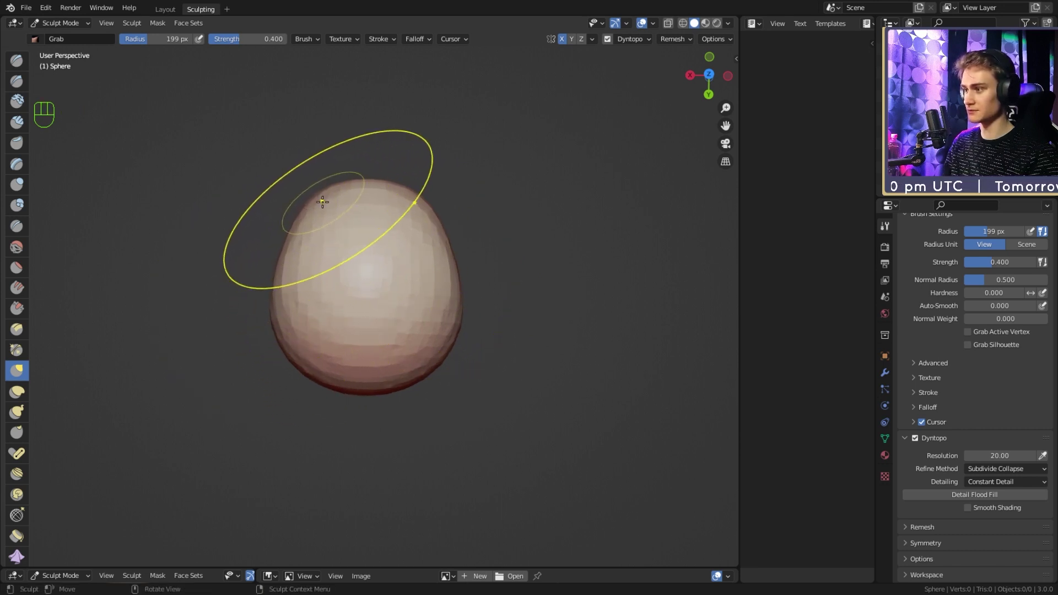
mouse_move(322, 201)
middle_mouse_down()
mouse_move(300, 267)
mouse_move(499, 256)
mouse_move(424, 319)
mouse_move(438, 314)
middle_mouse_up()
key("f")
left_click(554, 341)
key("f")
left_click(424, 322)
left_click_drag(423, 322, 408, 323)
key("f")
left_click(389, 318)
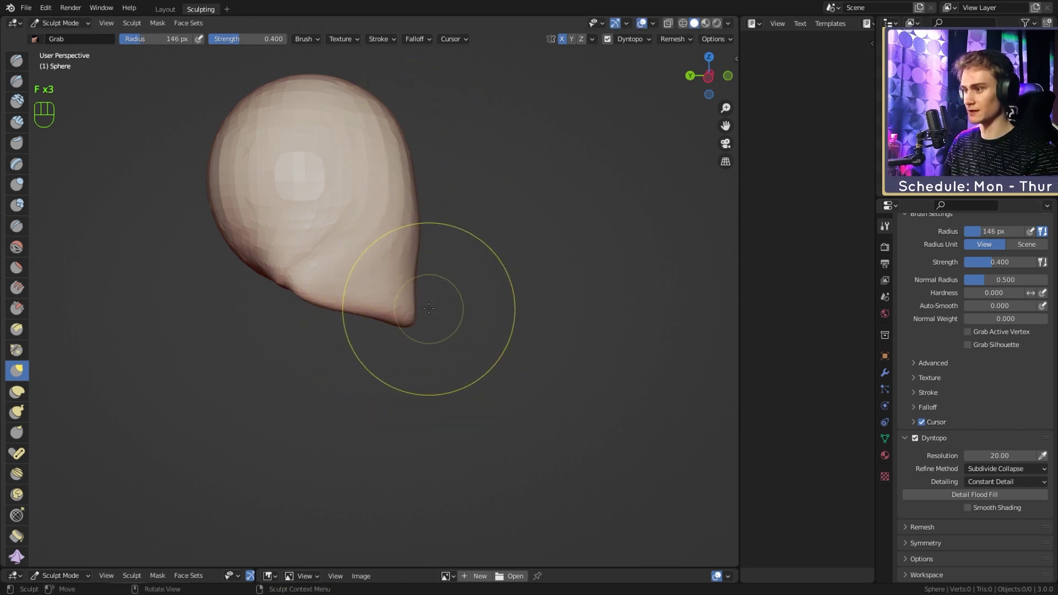
Step: Adjust the cheeks and sides of the jaw from the front using the Grab brush at 162 px radius
left_click_drag(491, 280, 357, 279, "alt")
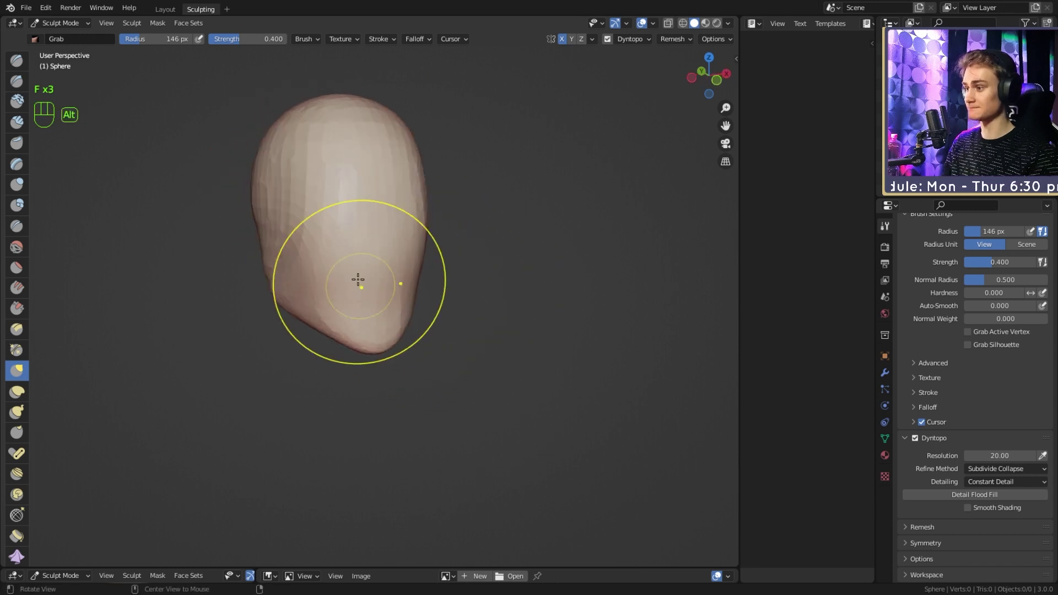
mouse_move(405, 312)
middle_mouse_down("ctrl")
mouse_move(419, 295)
mouse_move(402, 286)
mouse_move(418, 278)
mouse_move(403, 288)
mouse_move(420, 290)
middle_mouse_up("ctrl")
key("f")
key("f")
key("f")
left_click(413, 286)
key("f")
left_click(417, 286)
key("f")
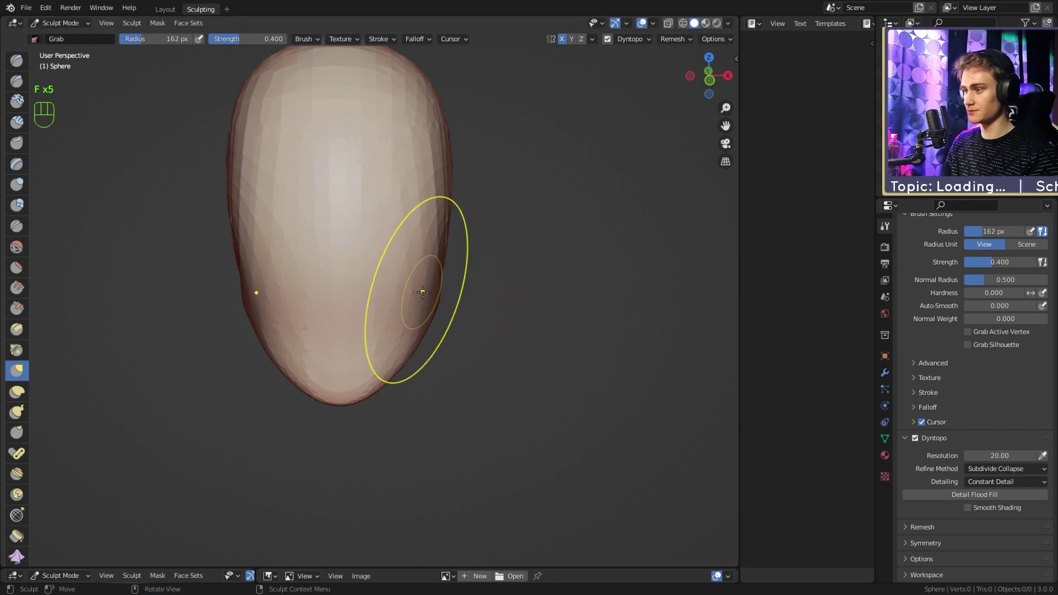
left_click(419, 293)
left_click_drag(401, 293, 411, 290)
mouse_move(428, 219)
left_mouse_down("alt+shift")
mouse_move(433, 248)
mouse_move(480, 280)
mouse_move(501, 288)
mouse_move(516, 266)
mouse_move(455, 273)
mouse_move(420, 236)
mouse_move(443, 286)
mouse_move(515, 290)
mouse_move(95, 390)
left_mouse_up("alt+shift")
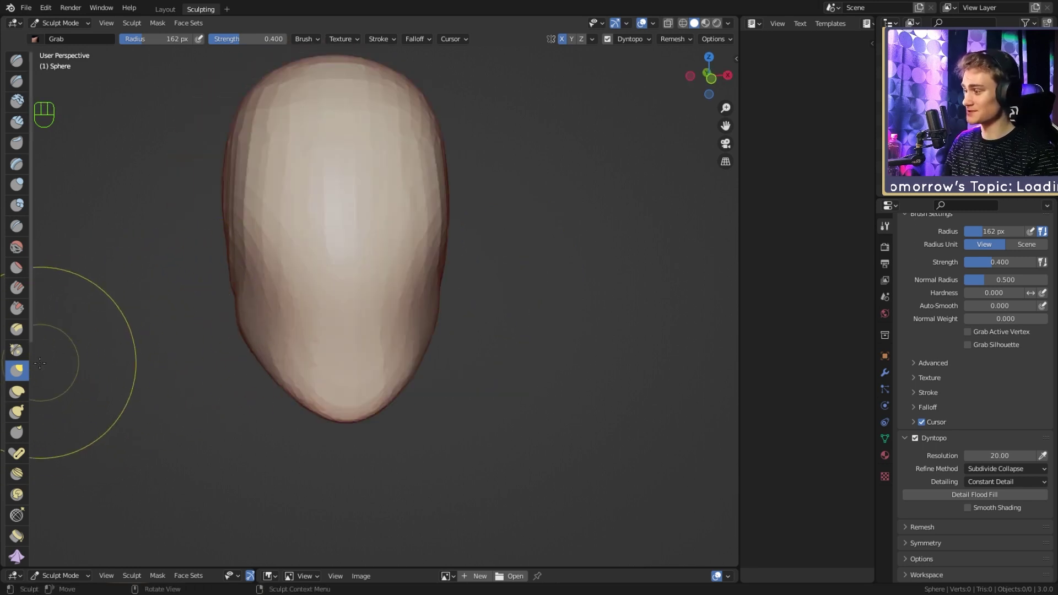
Step: Switch to the Snake Hook brush and pull the nose forward from the middle of the face in side view at 157 px radius
left_click(18, 413)
mouse_move(281, 290)
left_mouse_down("alt")
mouse_move(435, 270)
mouse_move(419, 273)
mouse_move(401, 300)
left_mouse_up("alt")
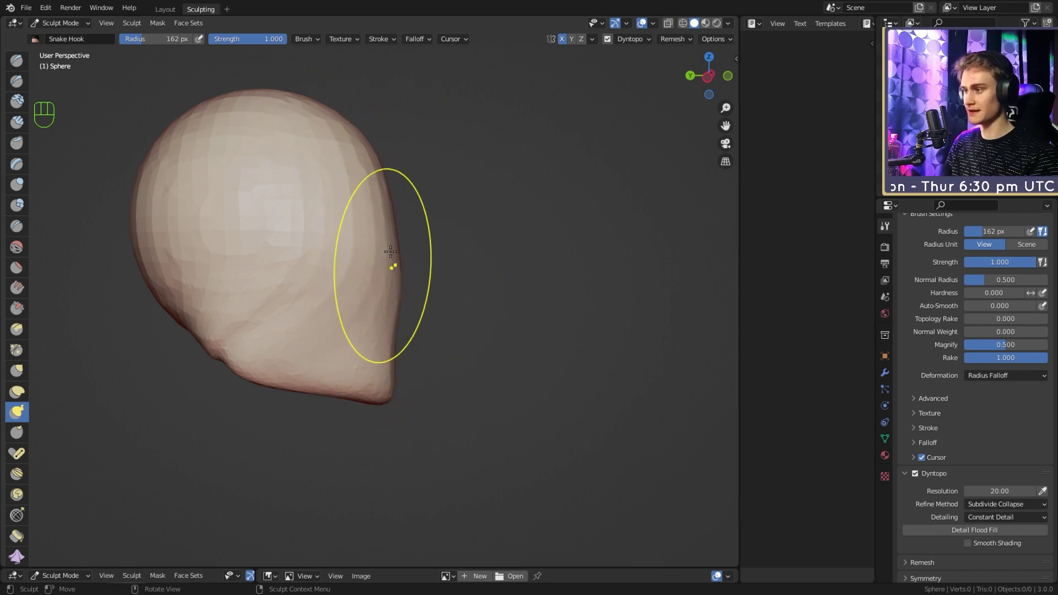
left_click_drag(382, 319, 417, 284, "alt")
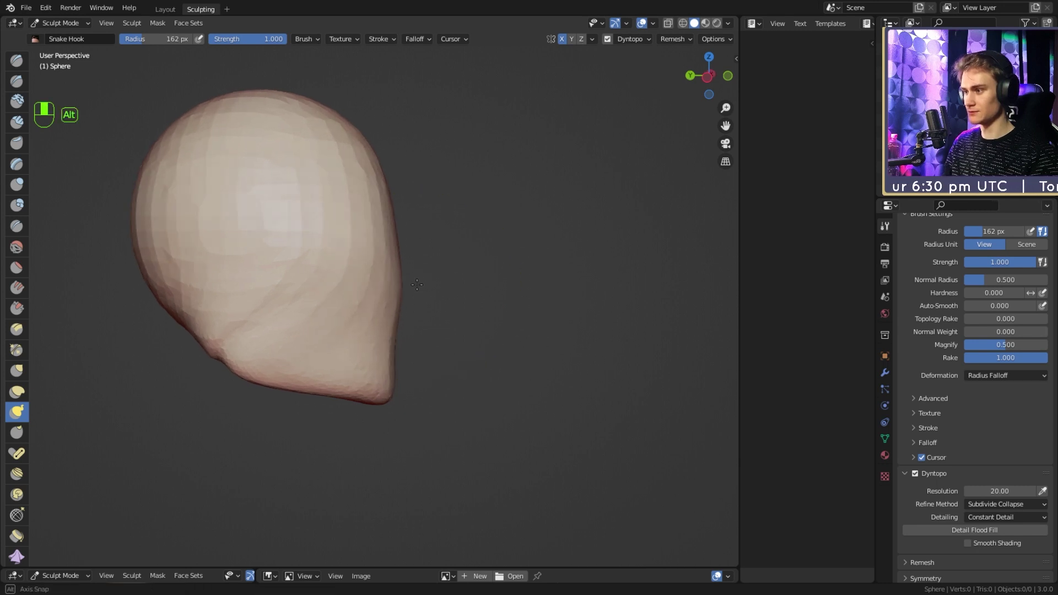
key("f")
left_click(393, 286)
middle_click_drag(391, 284, 413, 287, "alt")
key("f")
left_click(403, 286)
middle_click_drag(413, 288, 408, 284)
left_click_drag(399, 287, 415, 290)
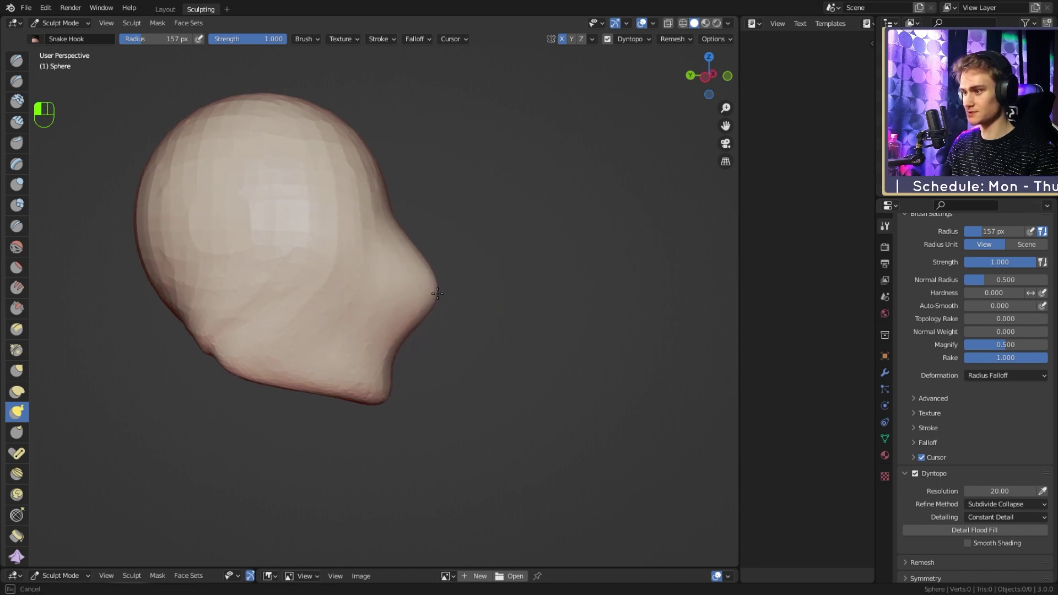
left_click_drag(436, 293, 435, 291)
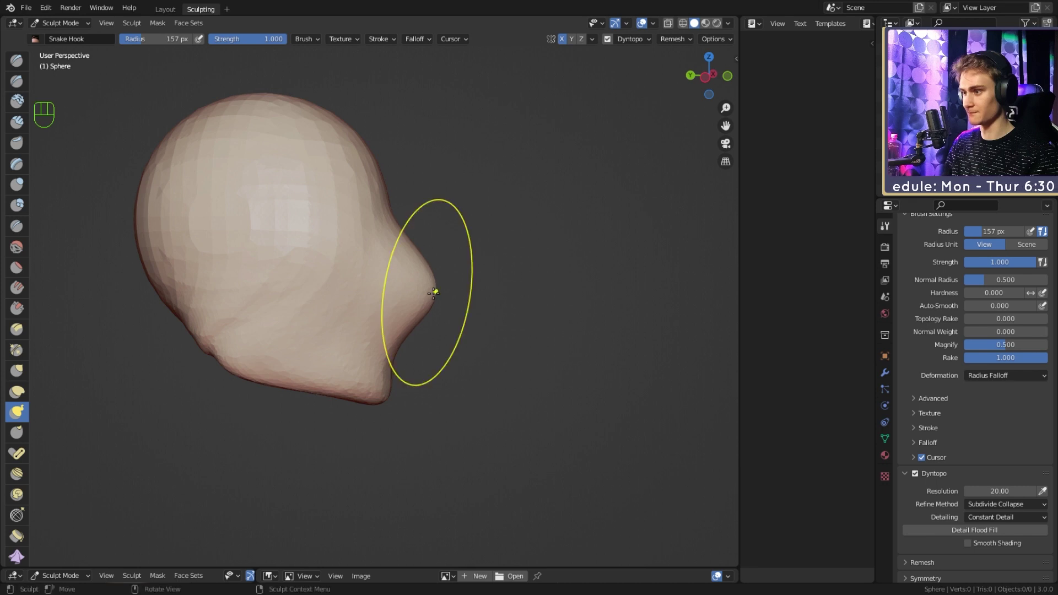
Step: Shape the profile between the nose tip and chin with Snake Hook, reducing its radius to 102 px
key("f")
left_click(410, 290)
middle_click_drag(410, 291, 415, 255, "alt+shift")
middle_click_drag(414, 255, 430, 274, "ctrl+alt")
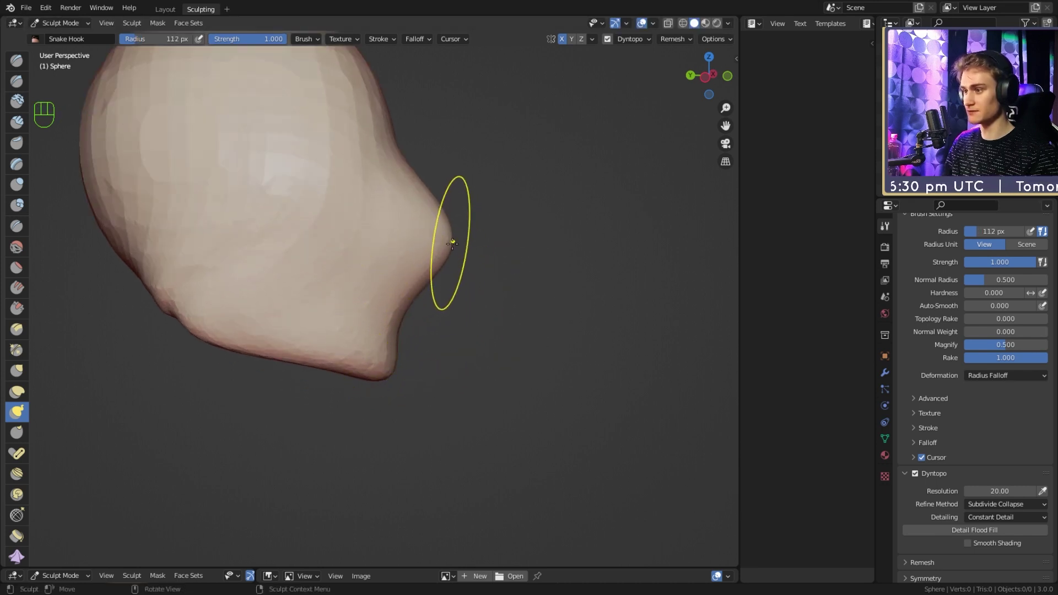
key("f")
left_click(419, 308)
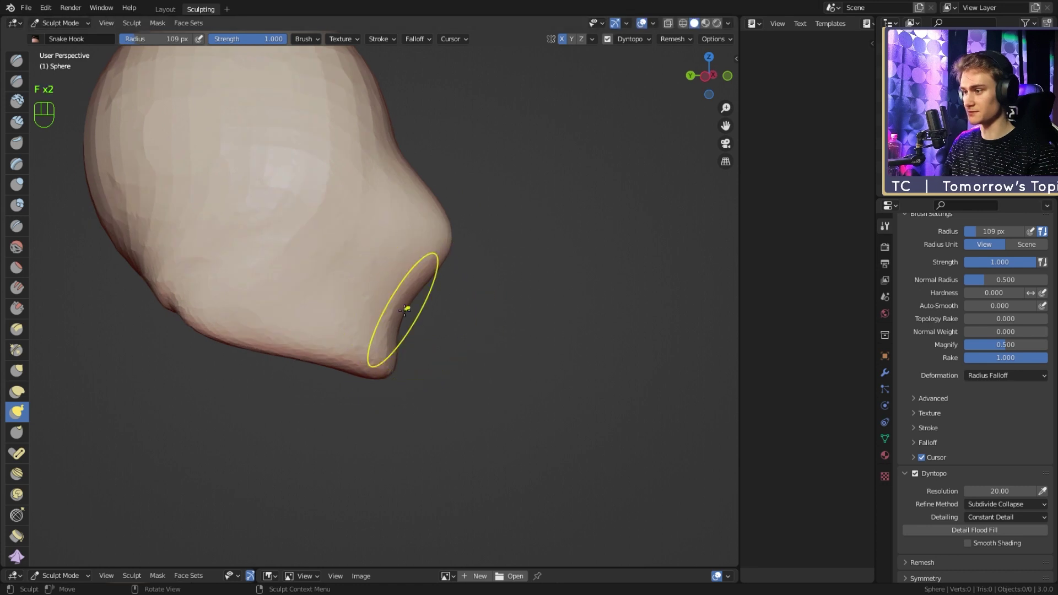
key("f")
left_click(401, 315)
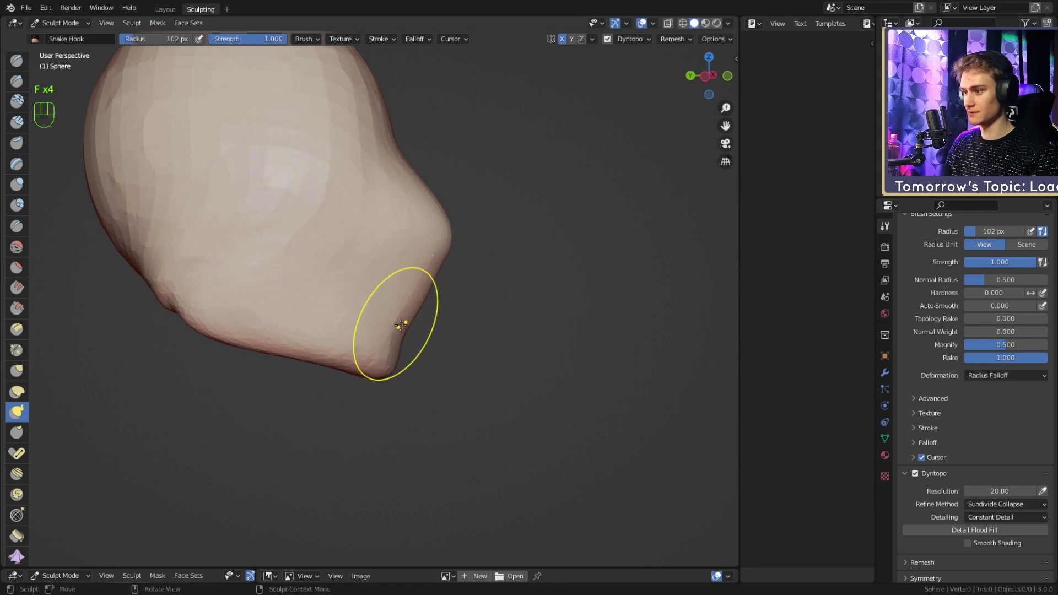
key("f")
left_click(444, 287)
Step: Carve both sides of the nose from the front with the Crease brush at 56 px radius and 0.250 strength
mouse_move(426, 294)
middle_mouse_down()
mouse_move(378, 267)
mouse_move(386, 306)
middle_mouse_up()
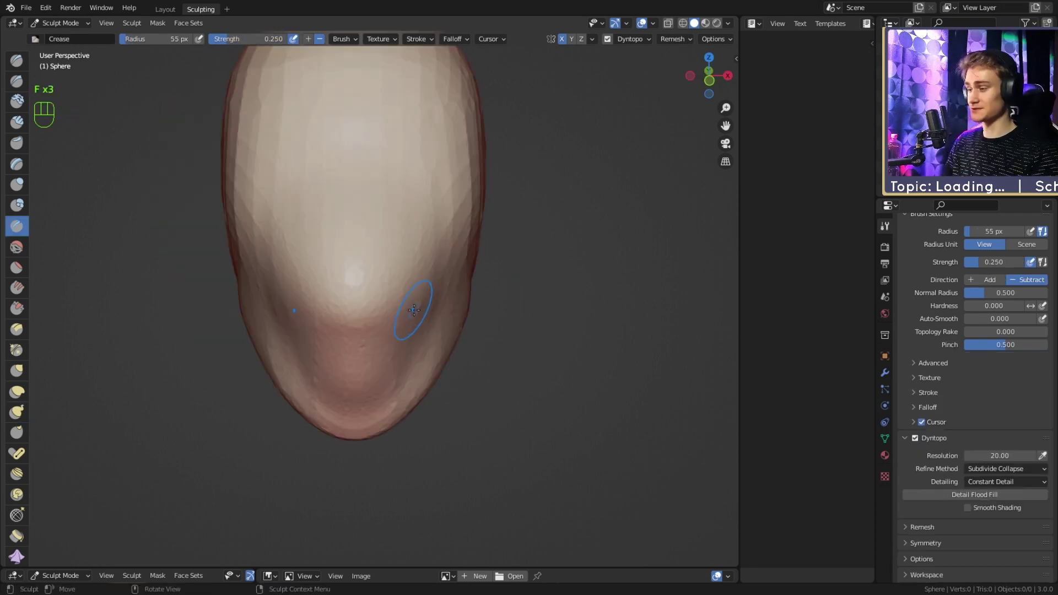
middle_click_drag(438, 296, 408, 281)
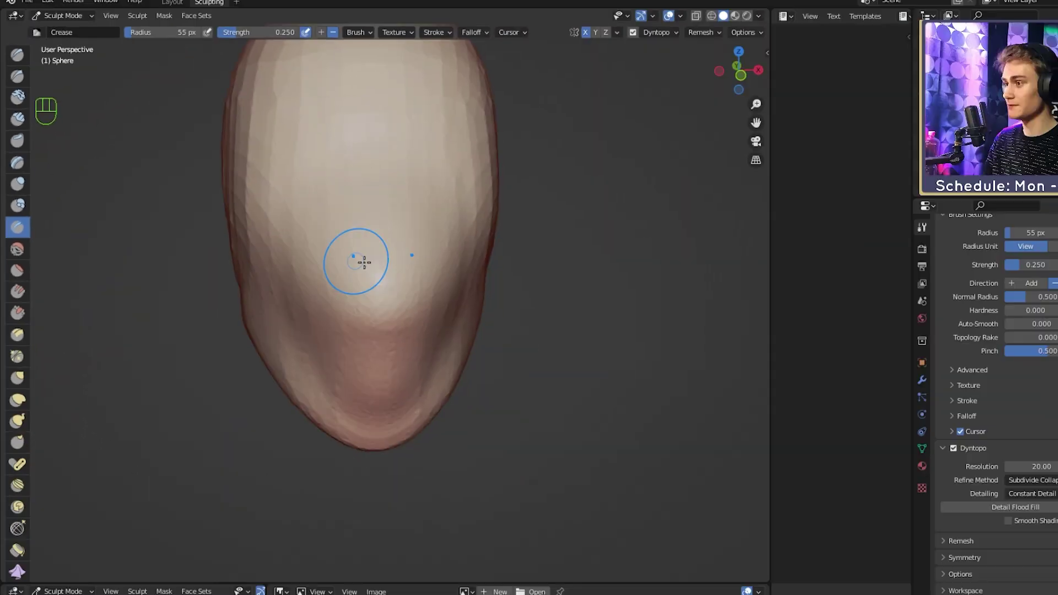
left_click_drag(364, 263, 412, 274, "alt")
scroll(387, 278, "up", 1)
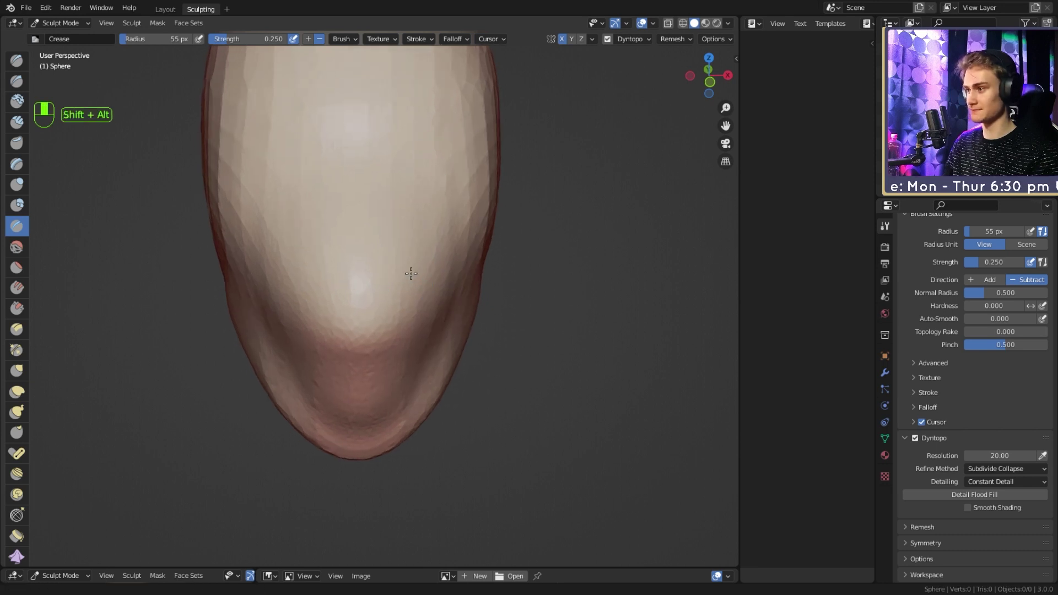
key("f")
left_click(407, 226)
left_click_drag(398, 231, 389, 223, "alt+shift")
key("f")
left_click(396, 188)
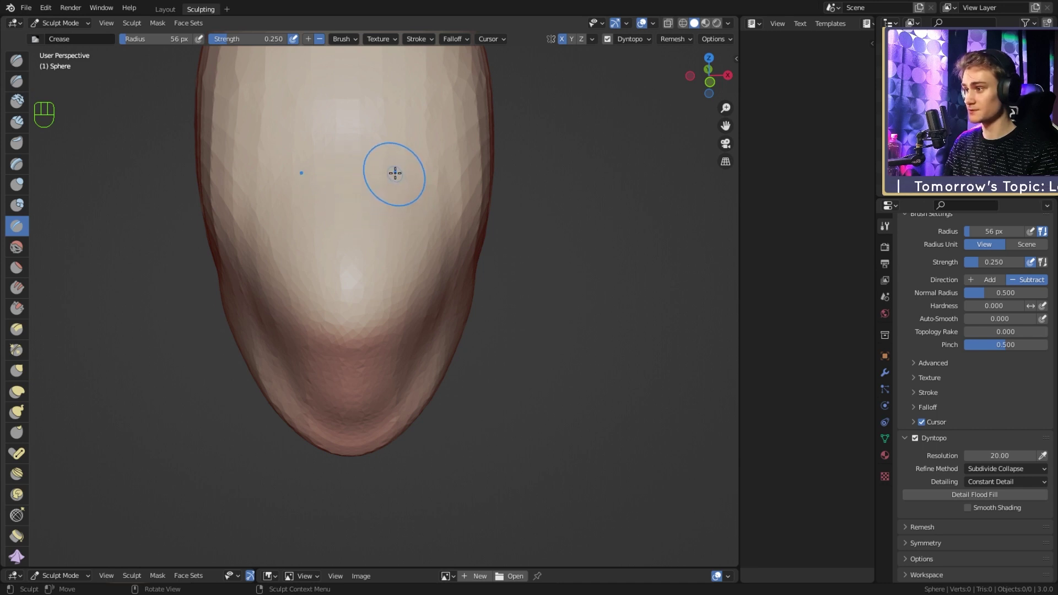
mouse_move(393, 168)
left_mouse_down()
mouse_move(391, 160)
mouse_move(412, 276)
left_mouse_up()
left_click_drag(399, 193, 405, 295)
left_click_drag(393, 196, 405, 297)
left_click_drag(394, 193, 406, 298)
left_click_drag(397, 215, 410, 309)
left_click_drag(393, 185, 407, 317)
left_click_drag(396, 193, 407, 320)
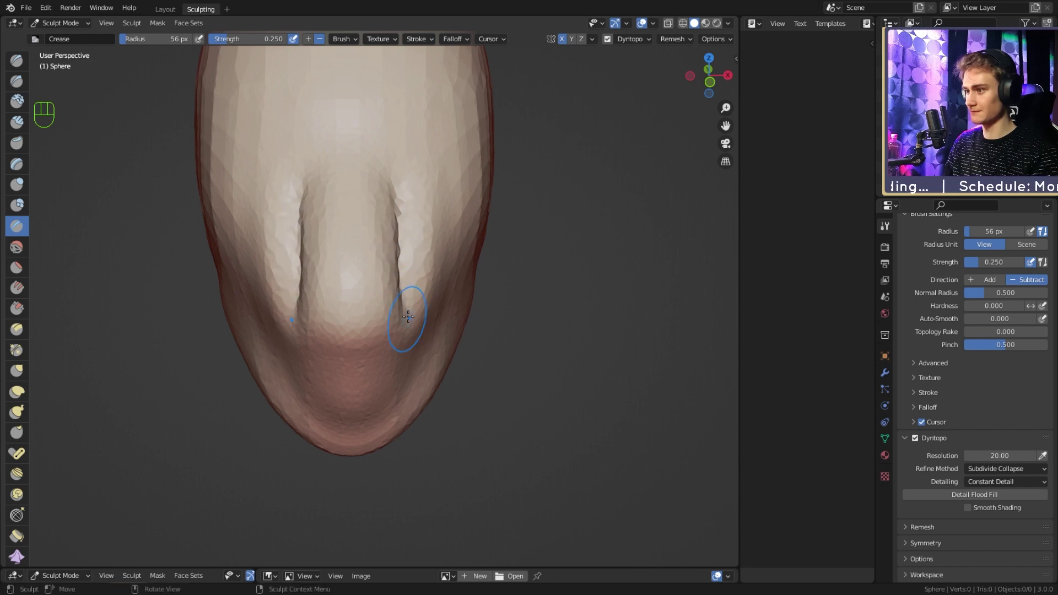
left_click_drag(397, 215, 406, 325)
Step: Carve the underside of the nose with Crease strokes, joining the two side grooves across its base
mouse_move(400, 226)
left_mouse_down()
mouse_move(413, 333)
mouse_move(416, 257)
mouse_move(402, 276)
mouse_move(372, 263)
mouse_move(371, 284)
mouse_move(319, 282)
left_mouse_up()
left_click_drag(408, 280, 336, 282)
left_click_drag(348, 148, 370, 245, "alt")
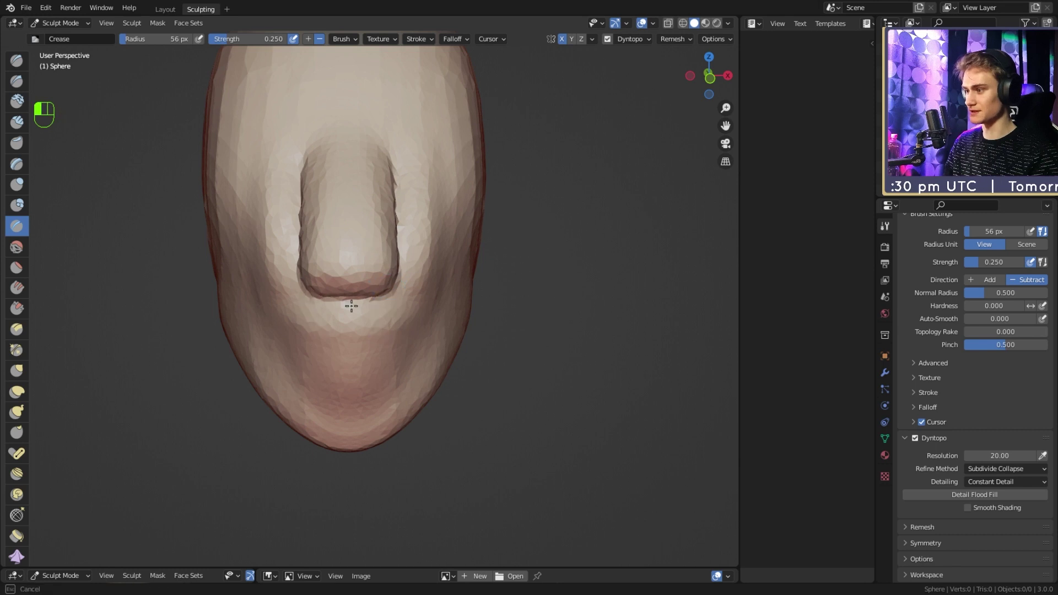
mouse_move(351, 306)
left_mouse_down()
mouse_move(312, 302)
mouse_move(417, 304)
mouse_move(432, 236)
mouse_move(339, 168)
left_mouse_up()
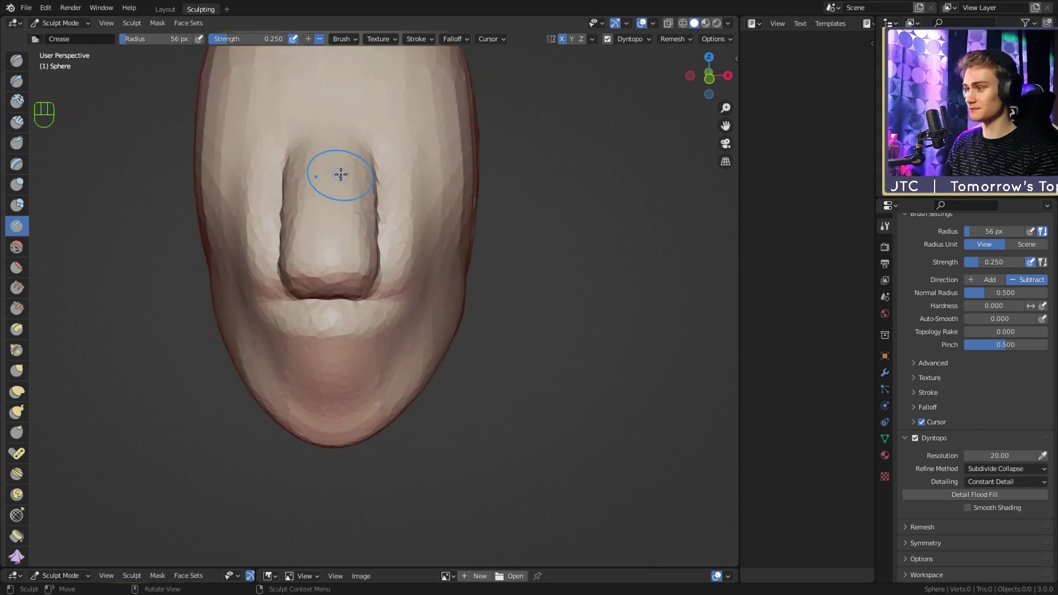
Step: Set the Crease radius to 61 px and rework the groove where the side of the nose meets the cheek
mouse_move(408, 232)
left_mouse_down("alt")
mouse_move(359, 234)
mouse_move(342, 189)
mouse_move(354, 198)
mouse_move(352, 217)
left_mouse_up("alt")
key("f")
key("f")
left_click(339, 281)
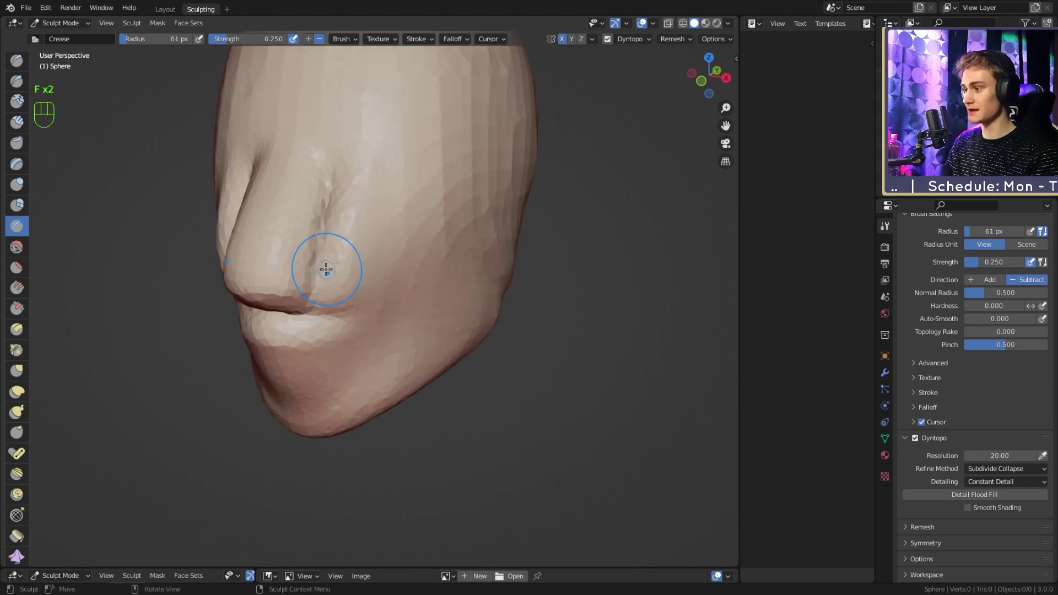
left_click_drag(326, 270, 330, 237)
left_click_drag(336, 304, 339, 237)
mouse_move(347, 282)
left_mouse_down()
mouse_move(345, 227)
mouse_move(363, 238)
left_mouse_up()
left_click_drag(345, 185, 388, 312, "alt")
left_click_drag(345, 275, 336, 271, "alt")
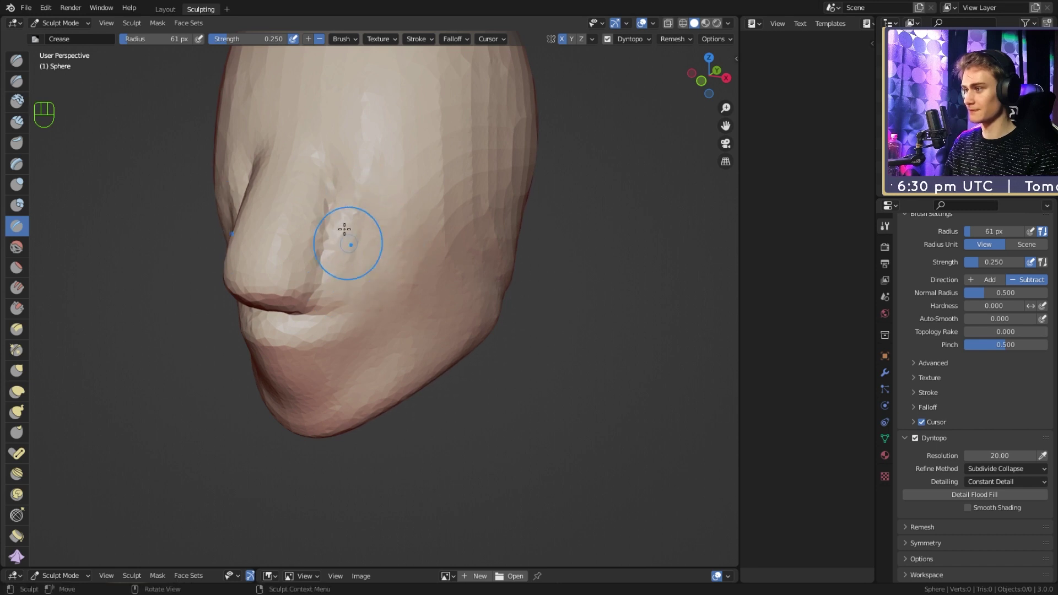
Step: Carve the cheek beside the nose with Crease and smooth the surface from there down toward the mouth area
mouse_move(417, 234)
left_mouse_down("alt")
mouse_move(452, 231)
mouse_move(399, 236)
left_mouse_up("alt")
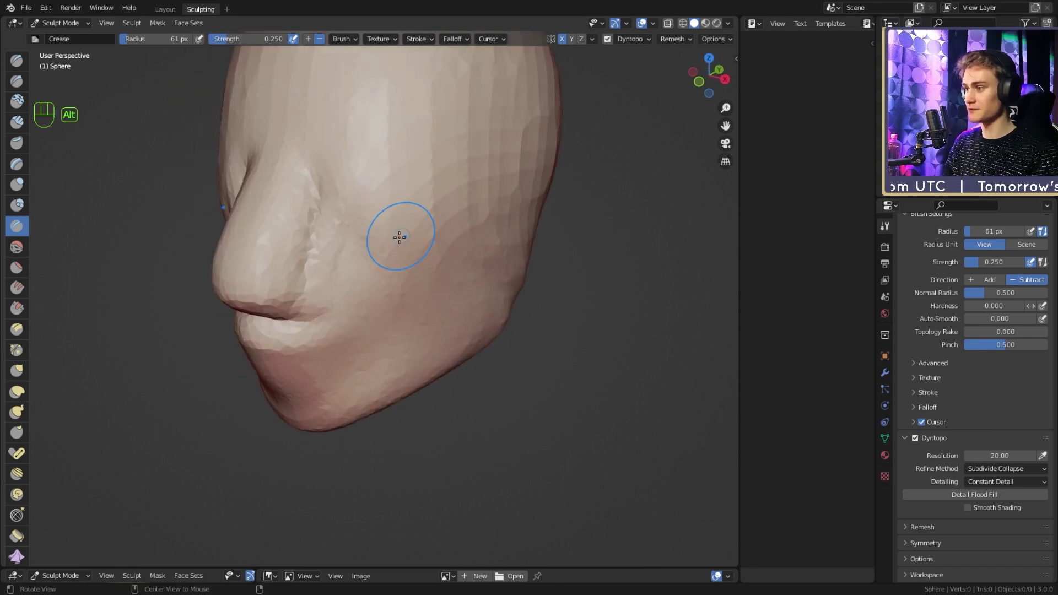
left_click_drag(341, 205, 387, 261)
mouse_move(337, 202)
left_mouse_down()
mouse_move(373, 270)
mouse_move(412, 243)
left_mouse_up()
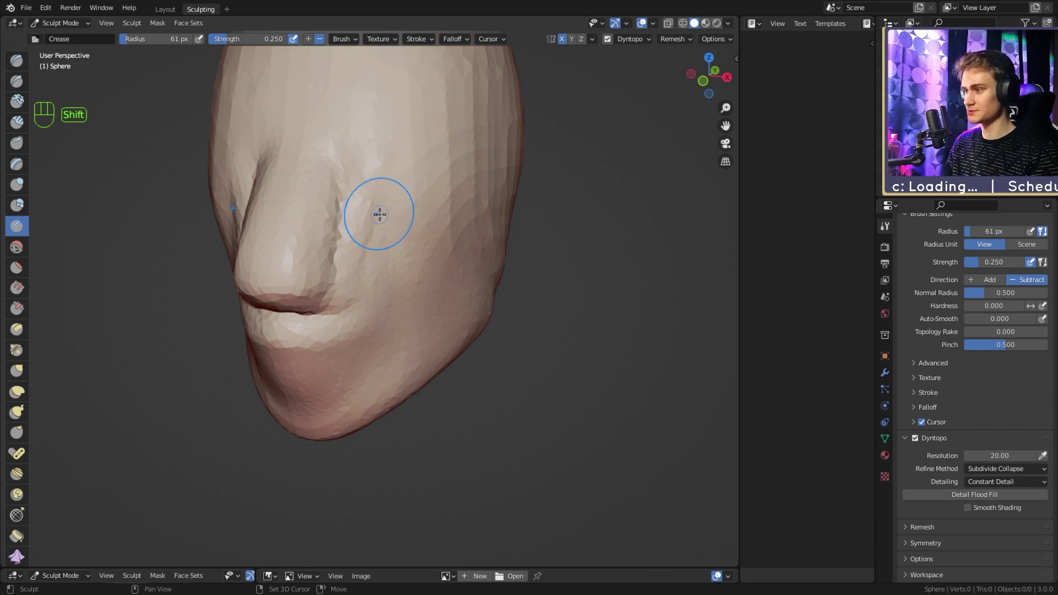
left_click_drag(382, 211, 346, 337, "shift")
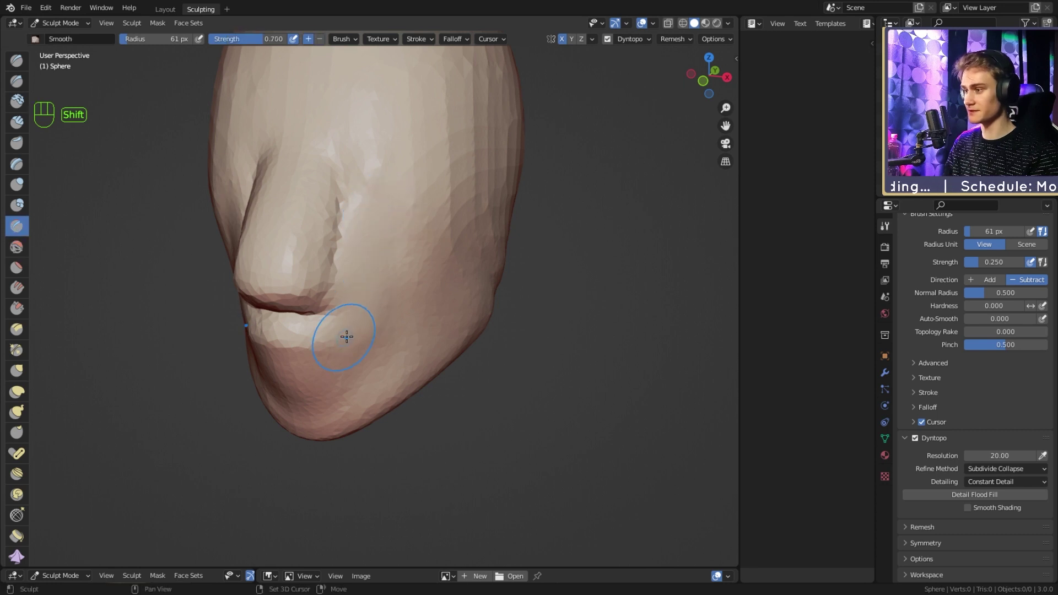
mouse_move(406, 189)
middle_mouse_down("alt")
mouse_move(397, 262)
mouse_move(401, 237)
mouse_move(421, 260)
middle_mouse_up("alt")
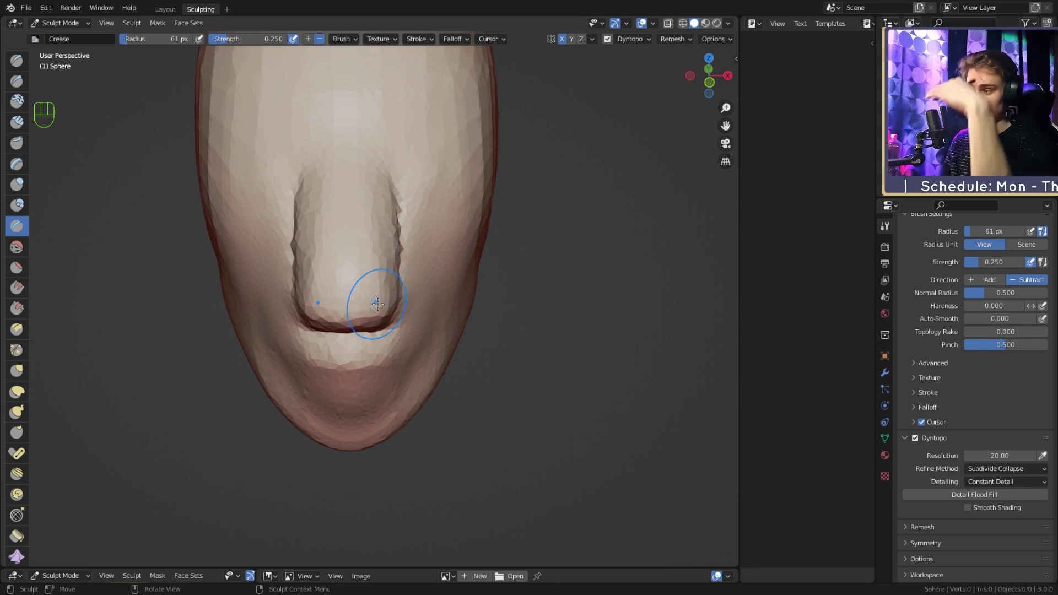
Step: Undo the last two strokes and return to the Crease brush at 39 px radius
key("ctrl+z")
key("ctrl+z")
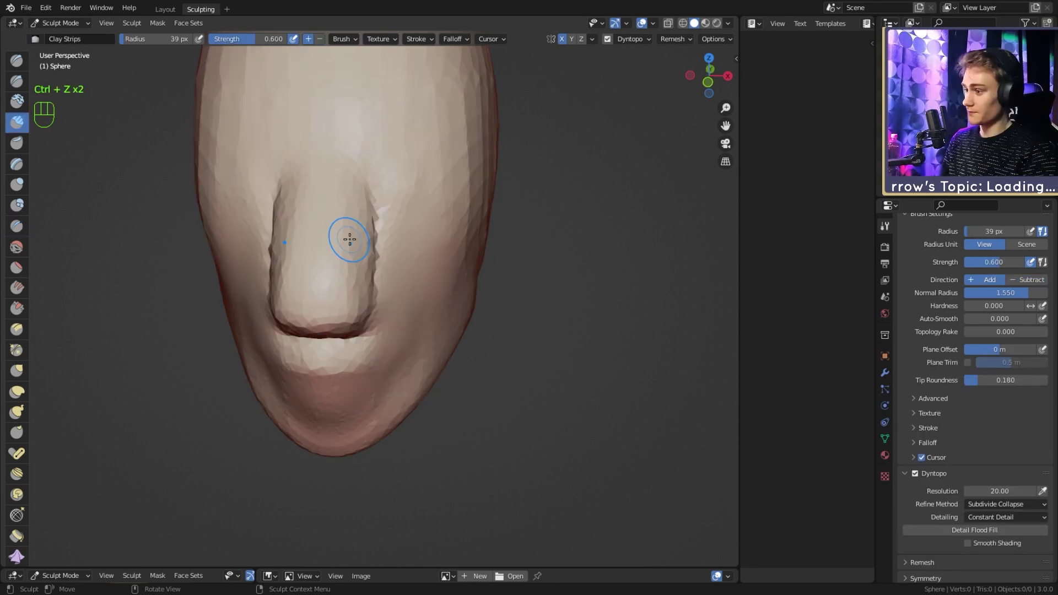
key("2")
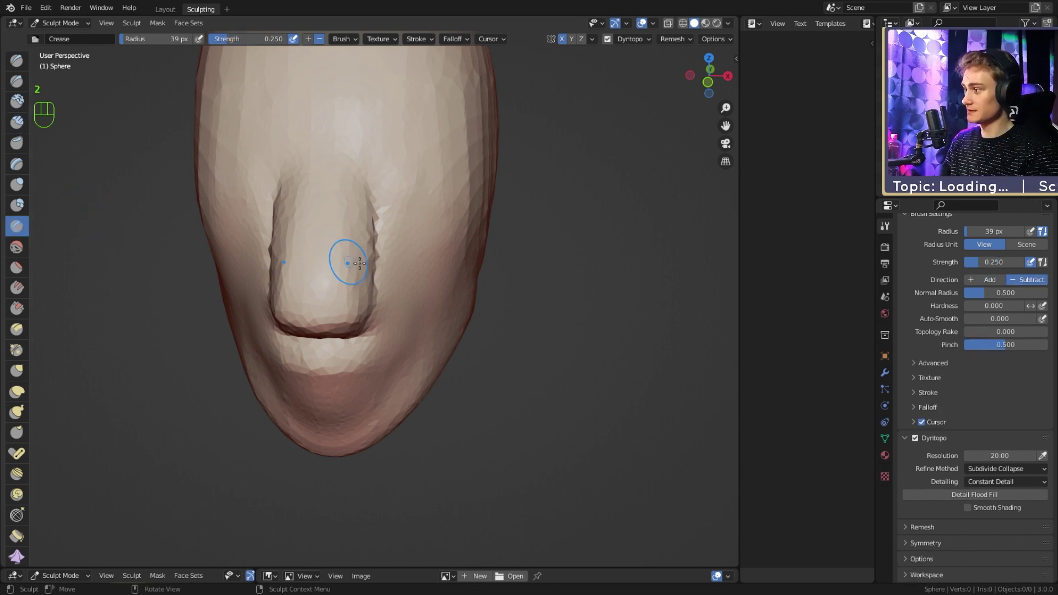
Step: Carve a horizontal groove along the lower side of the nose in side view with Crease at 35 px radius
mouse_move(364, 265)
left_mouse_down("alt")
mouse_move(340, 259)
mouse_move(295, 290)
mouse_move(297, 271)
mouse_move(311, 272)
mouse_move(264, 266)
mouse_move(287, 268)
left_mouse_up("alt")
left_click_drag(287, 268, 273, 269, "alt")
mouse_move(274, 269)
middle_mouse_down()
mouse_move(230, 279)
mouse_move(274, 274)
middle_mouse_up()
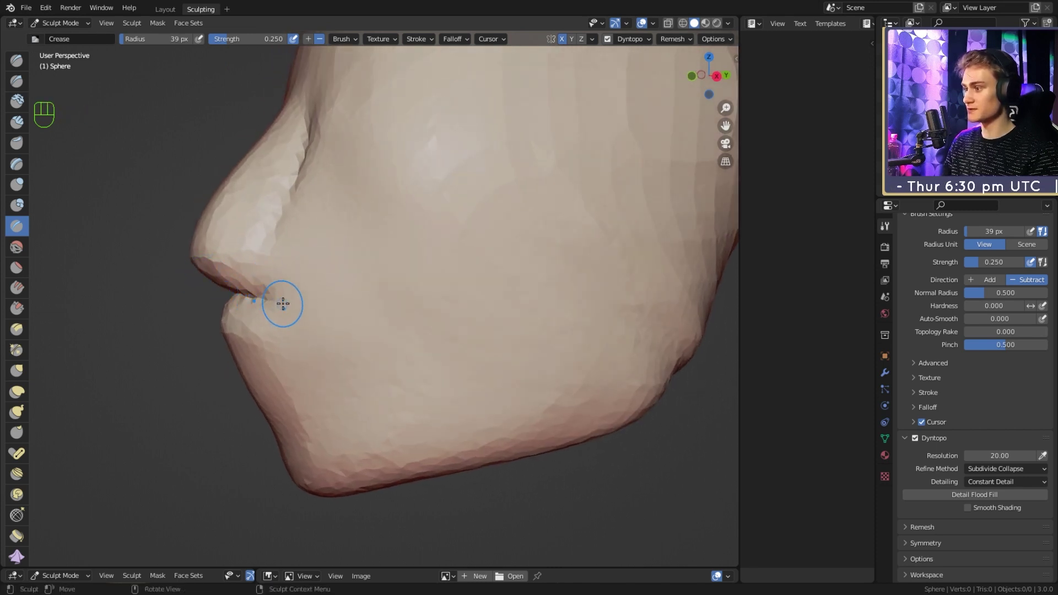
key("f")
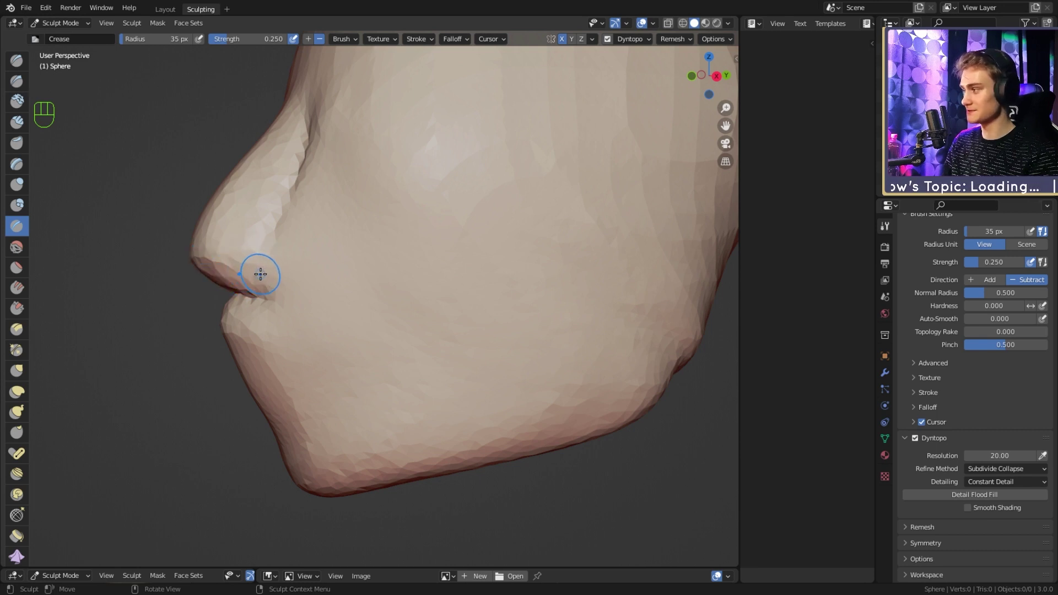
left_click_drag(246, 274, 248, 274)
middle_click_drag(248, 274, 281, 265, "shift")
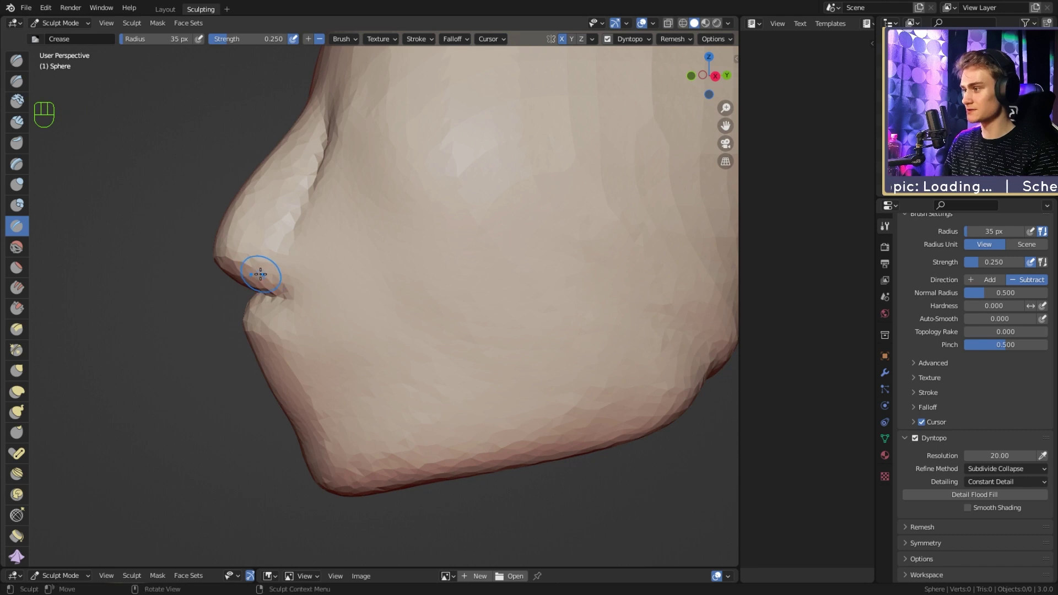
left_click_drag(259, 274, 254, 273)
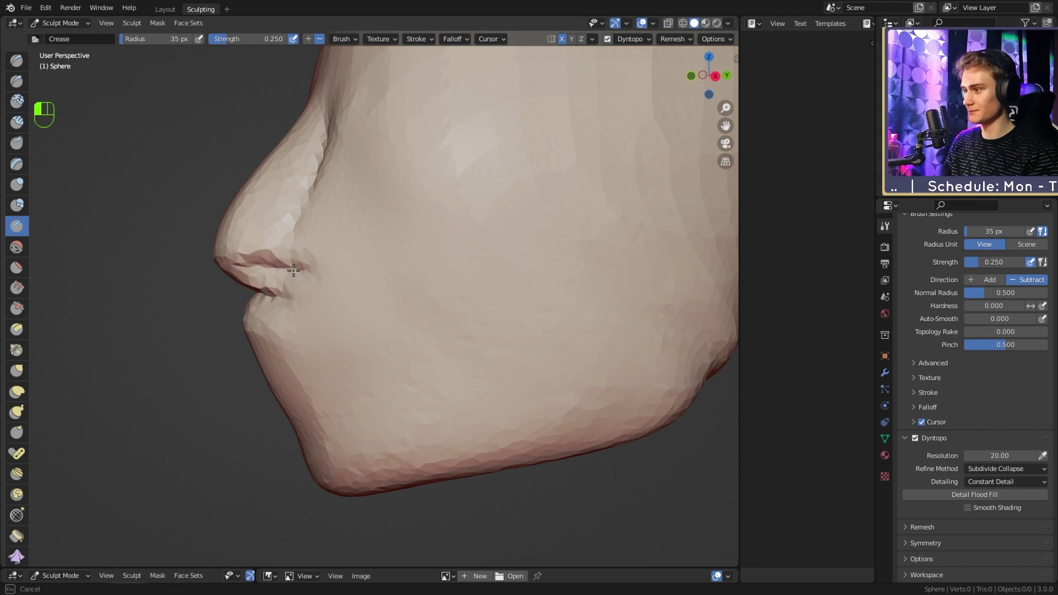
left_click_drag(293, 270, 311, 271)
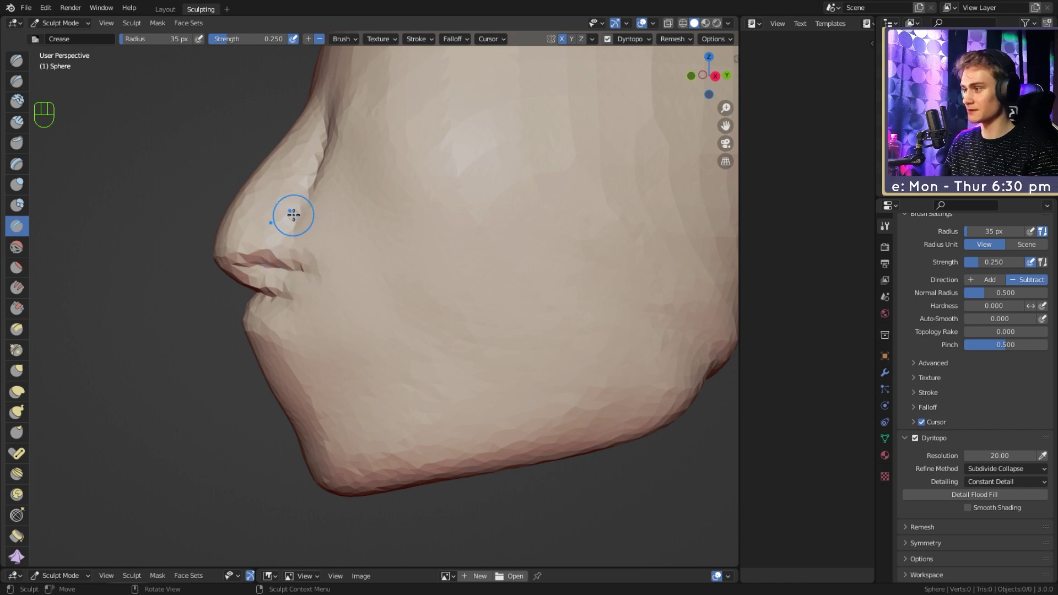
Step: Carve the rear and upper edge of the nostril wing with Crease, raising its strength to 0.479 and setting the radius to 33 px
mouse_move(304, 267)
left_mouse_down()
mouse_move(329, 236)
mouse_move(309, 224)
mouse_move(313, 242)
left_mouse_up()
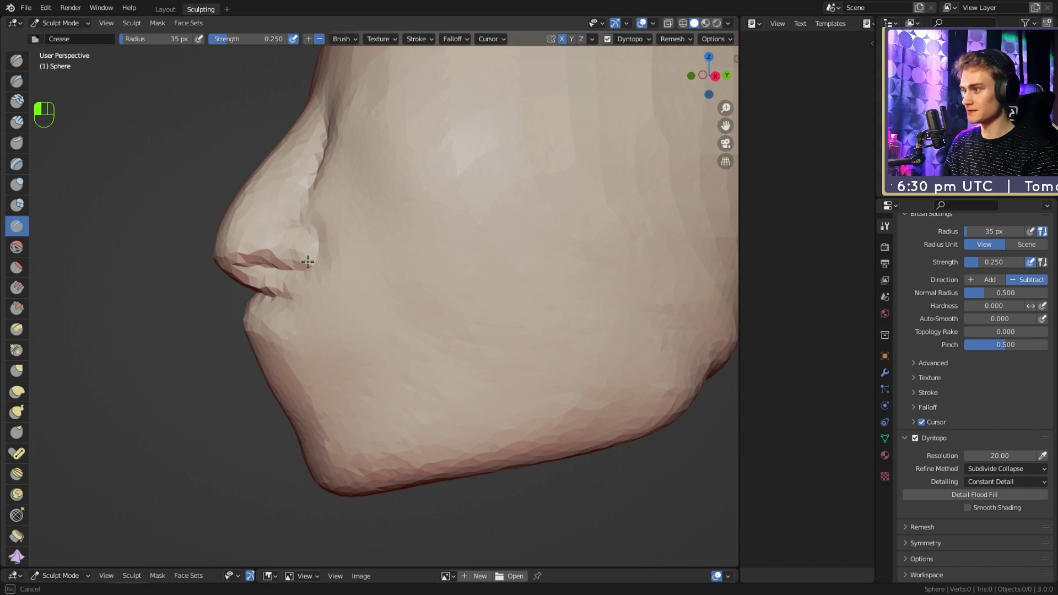
mouse_move(308, 223)
left_mouse_down()
mouse_move(322, 238)
mouse_move(309, 265)
left_mouse_up()
key("shift+f")
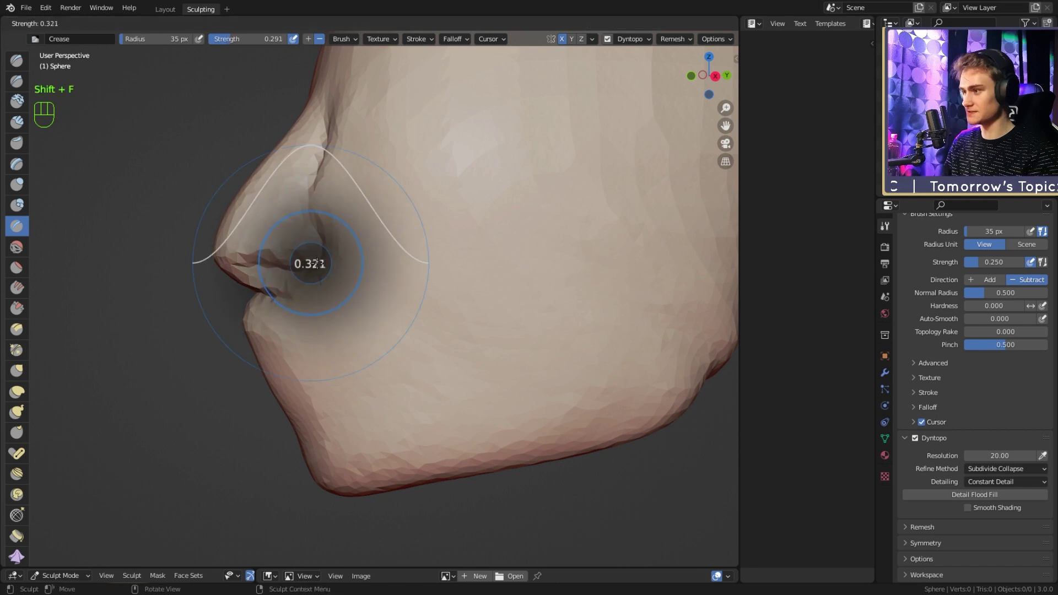
left_click(333, 266)
key("f")
left_click(341, 267)
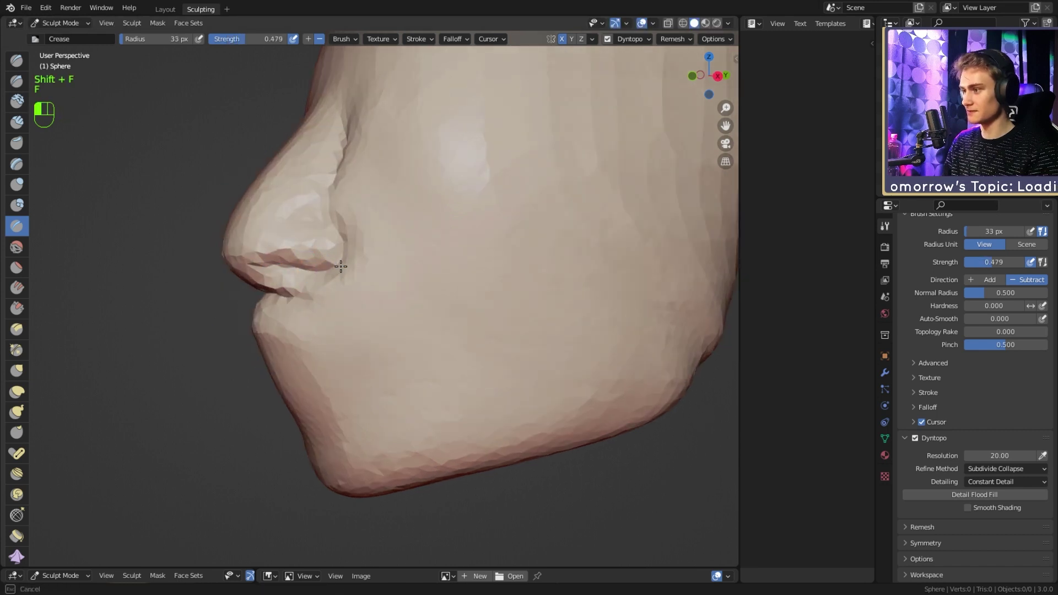
mouse_move(344, 257)
left_mouse_down()
mouse_move(331, 230)
mouse_move(298, 217)
left_mouse_up()
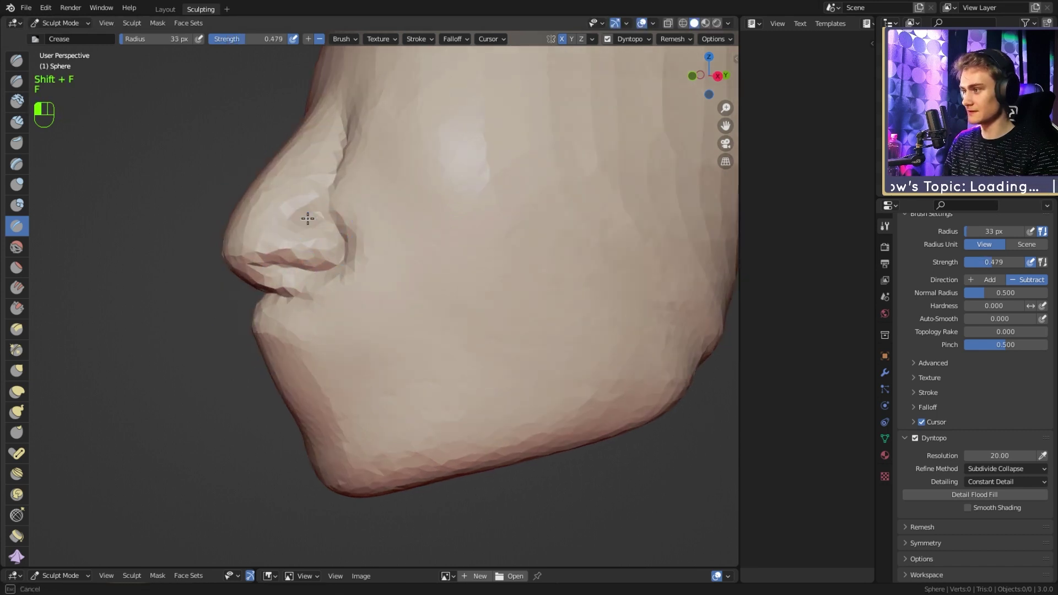
Step: Deepen the crease around the nostril wing from several angles, keeping 33 px radius and 0.479 strength
middle_click_drag(397, 220, 261, 180)
mouse_move(355, 275)
middle_mouse_down()
mouse_move(355, 289)
mouse_move(376, 283)
mouse_move(347, 283)
mouse_move(341, 270)
middle_mouse_up()
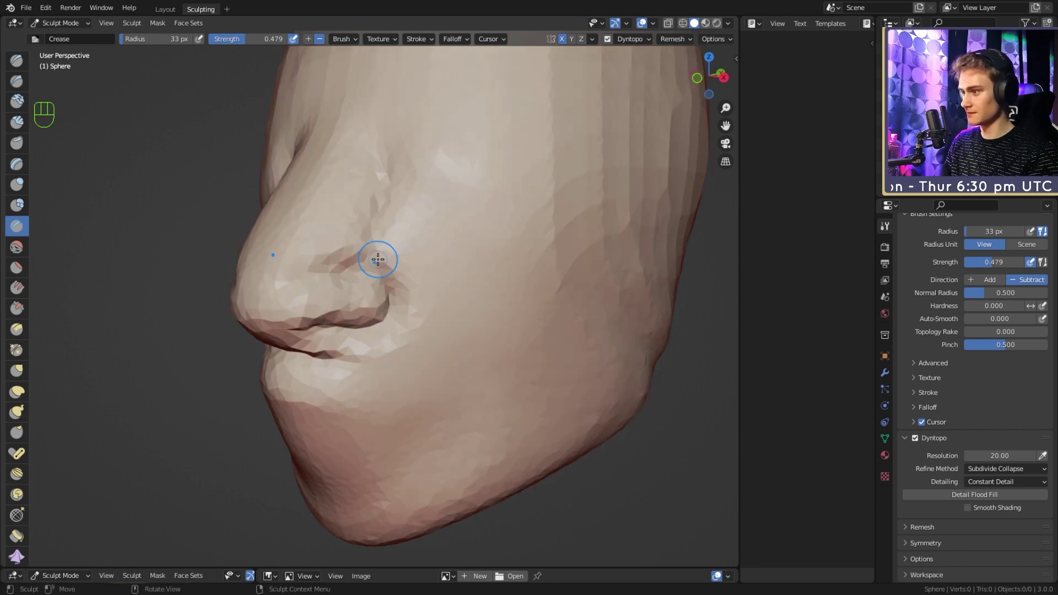
middle_click_drag(378, 262, 304, 259)
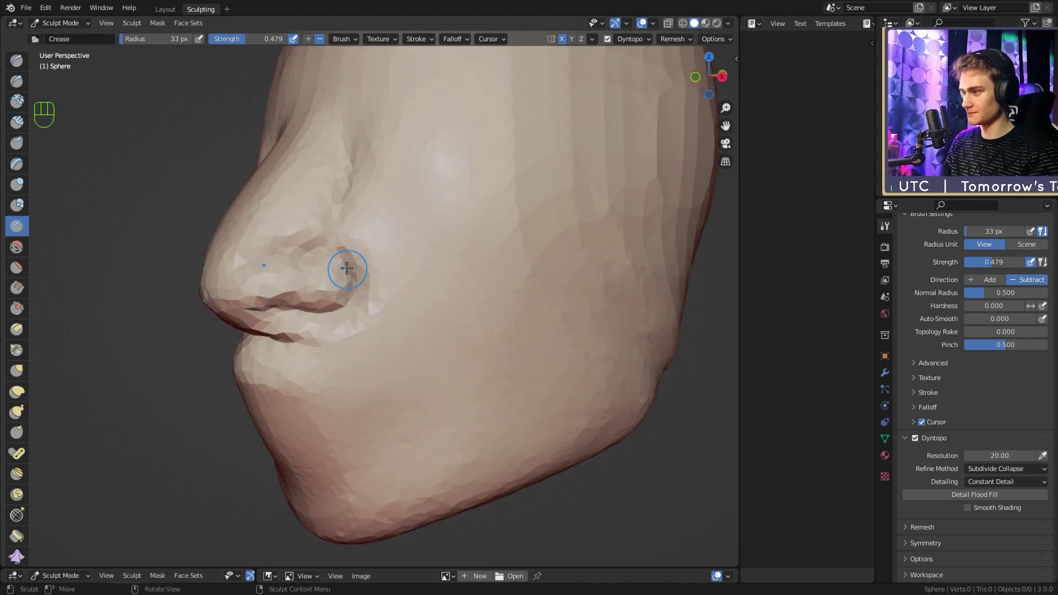
mouse_move(252, 259)
middle_mouse_down()
mouse_move(319, 243)
mouse_move(397, 276)
mouse_move(402, 243)
mouse_move(436, 255)
middle_mouse_up()
mouse_move(432, 279)
left_mouse_down("alt")
mouse_move(413, 292)
mouse_move(422, 290)
left_mouse_up("alt")
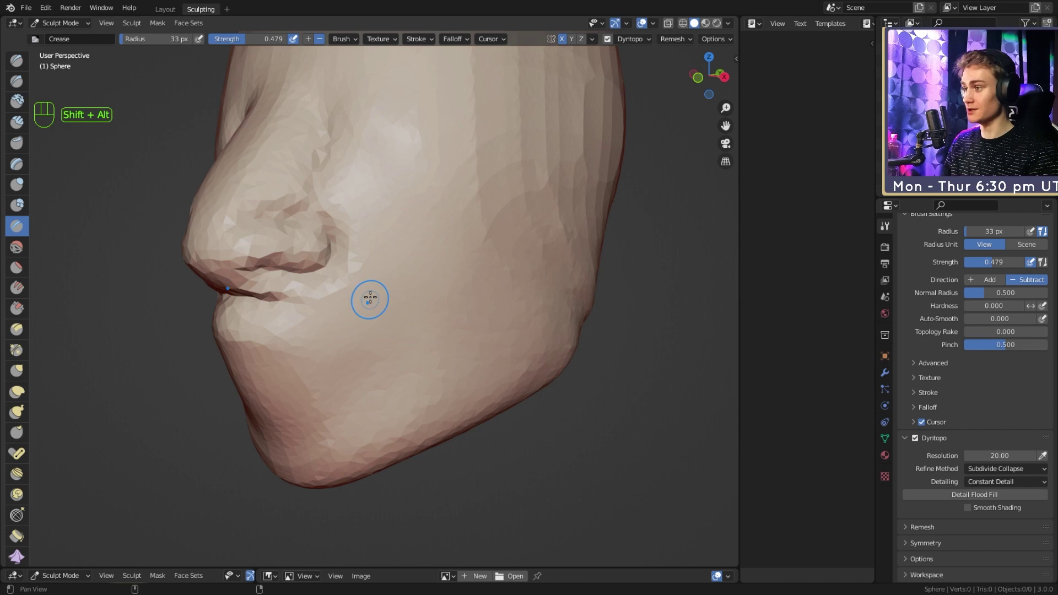
mouse_move(370, 297)
middle_mouse_down("shift")
mouse_move(371, 248)
mouse_move(333, 237)
middle_mouse_up("shift")
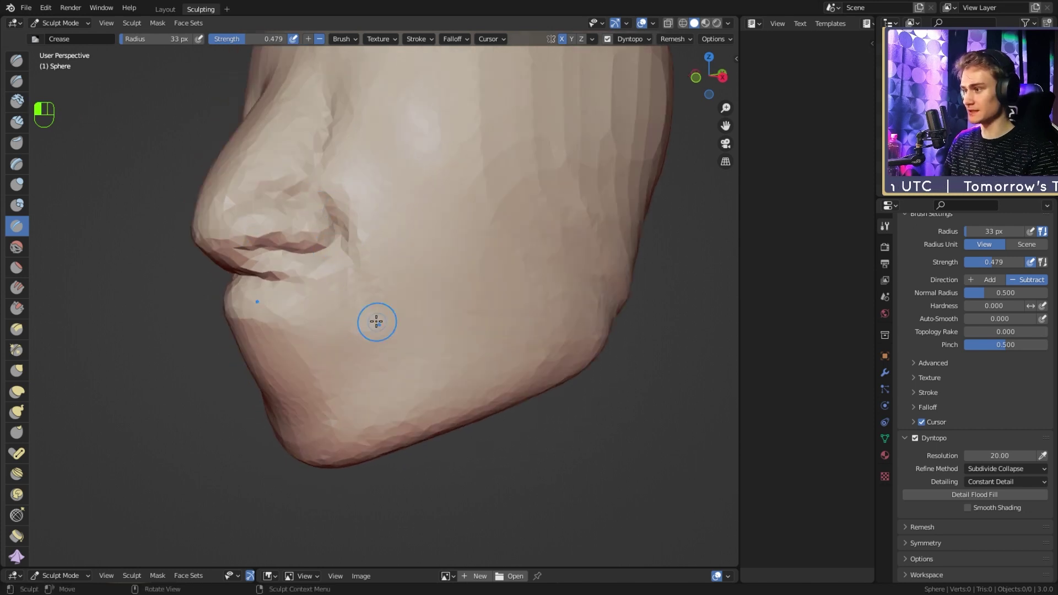
Step: Carve a fold from behind the nostril wing down past the mouth area with Crease at 33 px radius and 0.479 strength
left_click_drag(368, 328, 343, 238)
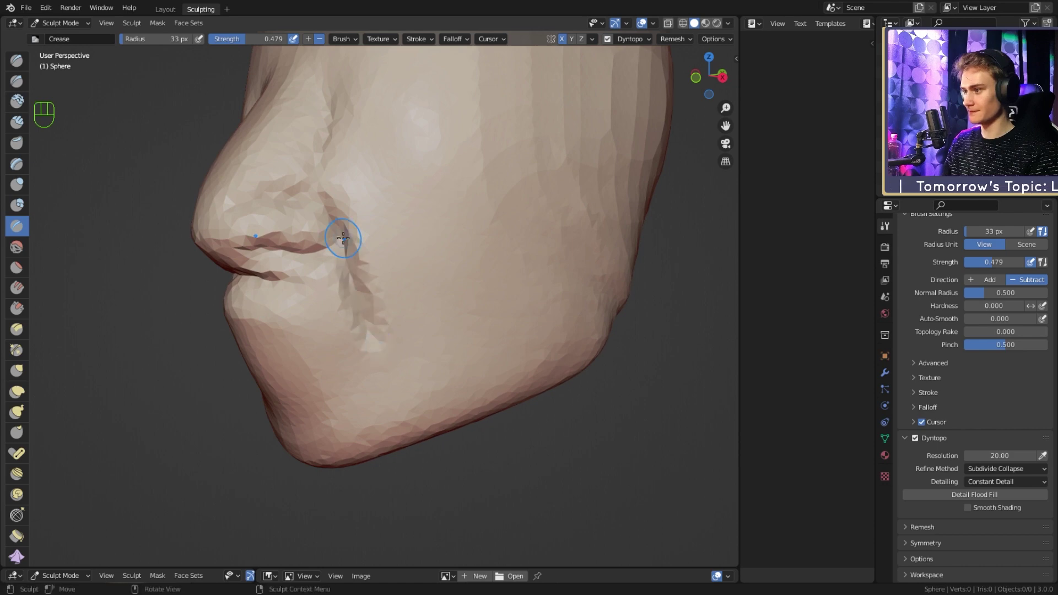
left_click_drag(367, 293, 392, 359)
mouse_move(392, 359)
middle_mouse_down()
mouse_move(449, 272)
mouse_move(377, 259)
mouse_move(303, 274)
middle_mouse_up()
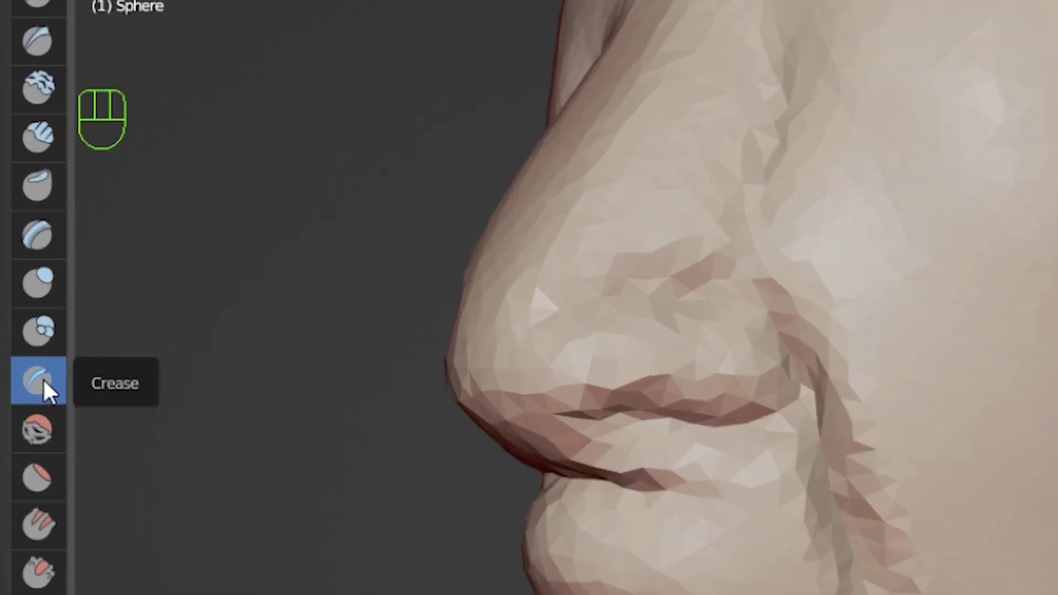
Step: Cut away the area below the nostril, inside the cheek fold, using subtractive Clay Strips at 37 px radius and 0.600 strength
middle_click(18, 232, "alt")
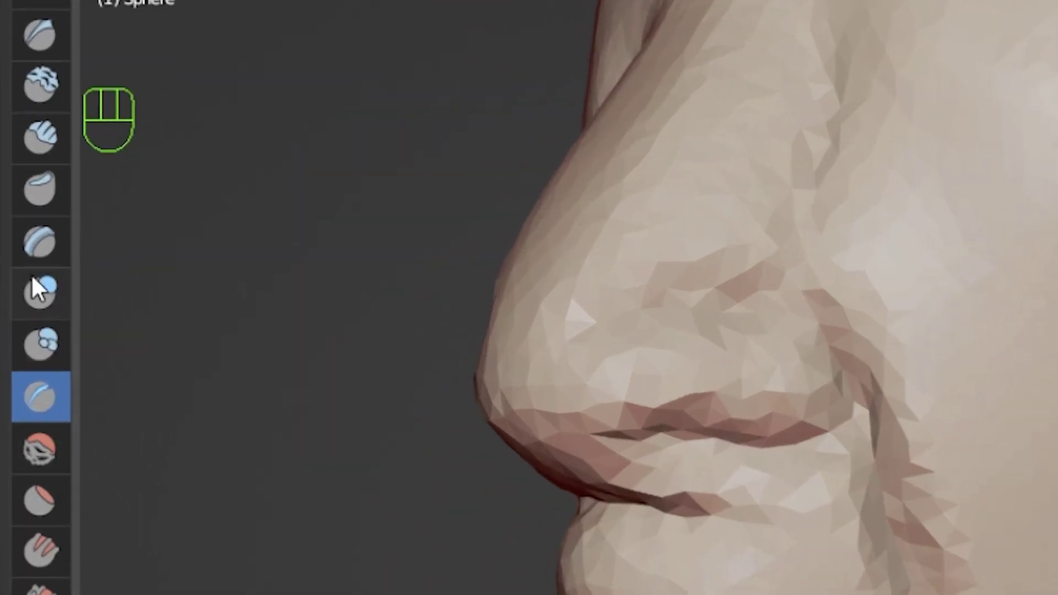
left_click(44, 137)
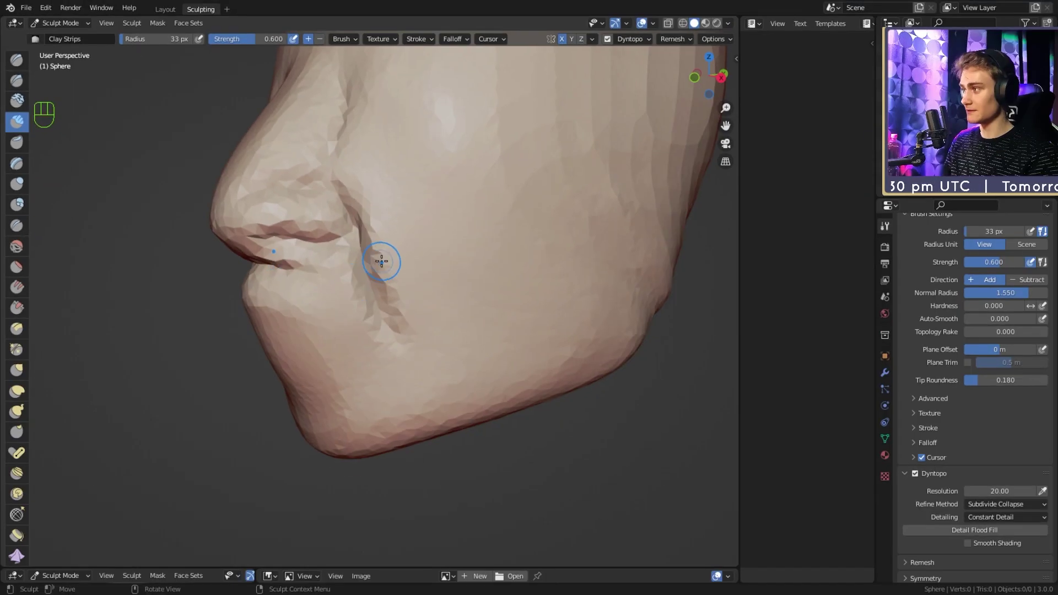
middle_click_drag(381, 262, 378, 255)
key("f")
left_click(339, 270)
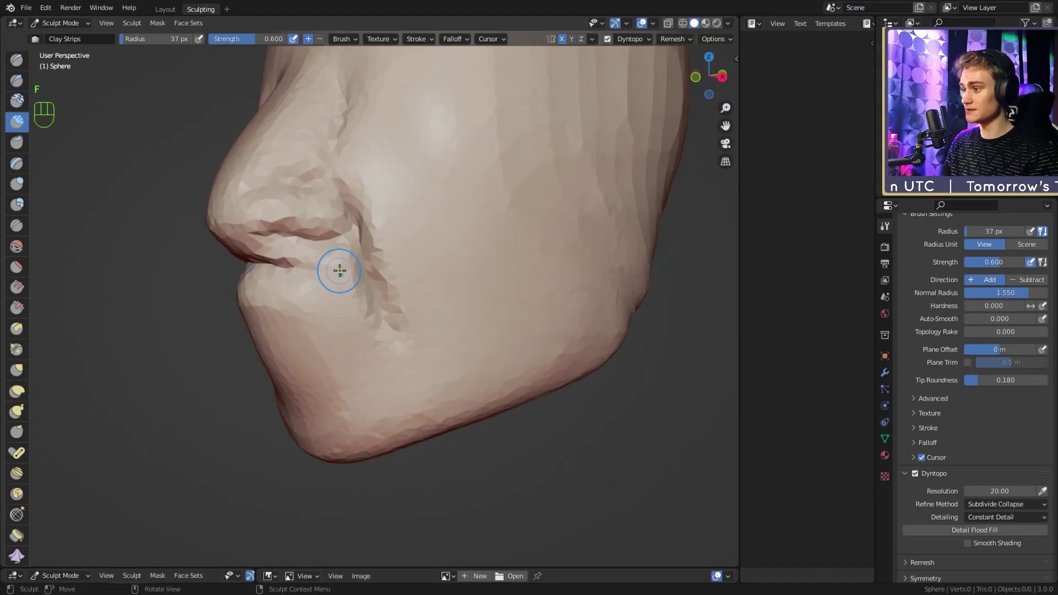
key("ctrl")
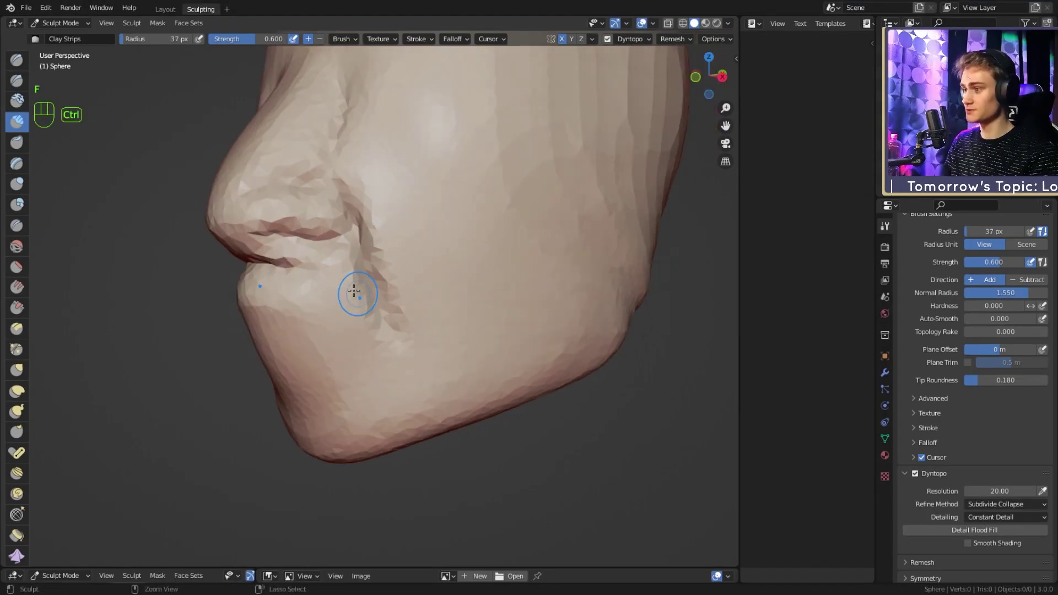
left_click_drag(340, 257, 370, 328, "ctrl")
left_click_drag(336, 261, 365, 312, "ctrl")
mouse_move(336, 261)
left_mouse_down("ctrl")
mouse_move(376, 344)
mouse_move(343, 344)
left_mouse_up("ctrl")
left_click_drag(307, 281, 330, 345, "ctrl")
mouse_move(293, 284)
left_mouse_down("ctrl")
mouse_move(287, 318)
mouse_move(351, 276)
mouse_move(319, 278)
mouse_move(342, 250)
mouse_move(501, 239)
left_mouse_up("ctrl")
Step: Carve down the side of the nose between the bridge and the nostril wing with subtractive Clay Strips at 37 px radius
middle_click_drag(500, 240, 481, 260, "alt")
middle_click_drag(380, 248, 369, 272, "alt+shift")
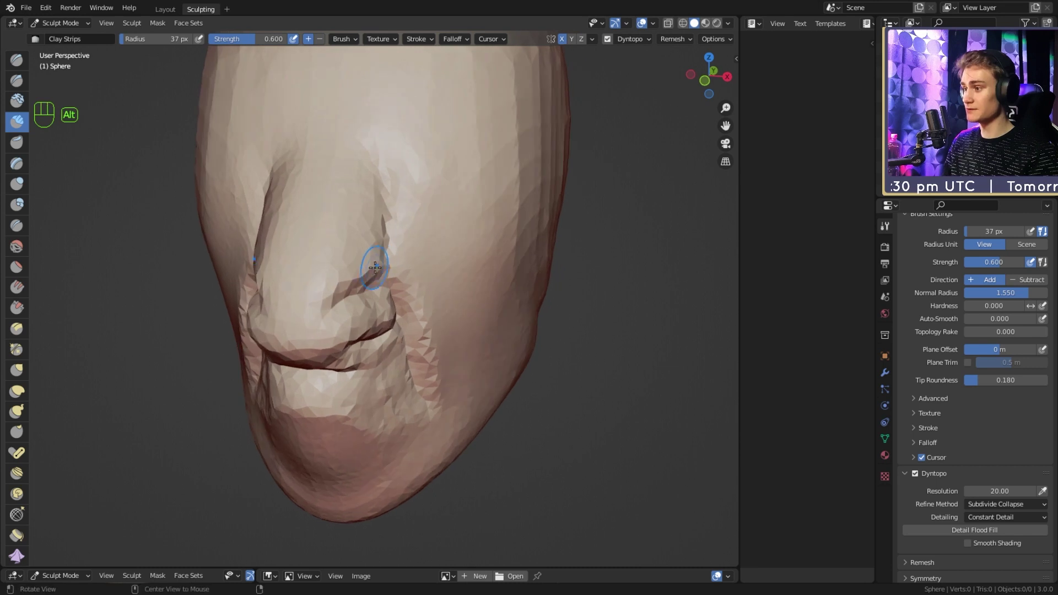
mouse_move(371, 278)
left_mouse_down("alt")
mouse_move(385, 272)
mouse_move(341, 299)
left_mouse_up("alt")
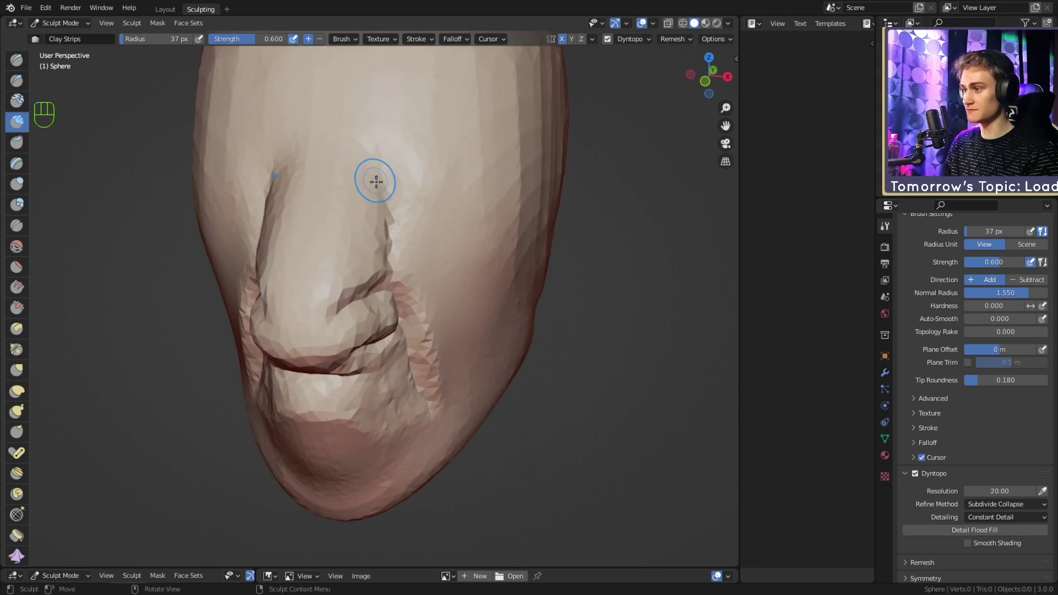
mouse_move(358, 279)
left_mouse_down("alt")
mouse_move(322, 288)
mouse_move(385, 269)
mouse_move(366, 265)
mouse_move(377, 236)
left_mouse_up("alt")
mouse_move(339, 242)
left_mouse_down("ctrl")
mouse_move(374, 236)
mouse_move(355, 193)
left_mouse_up("ctrl")
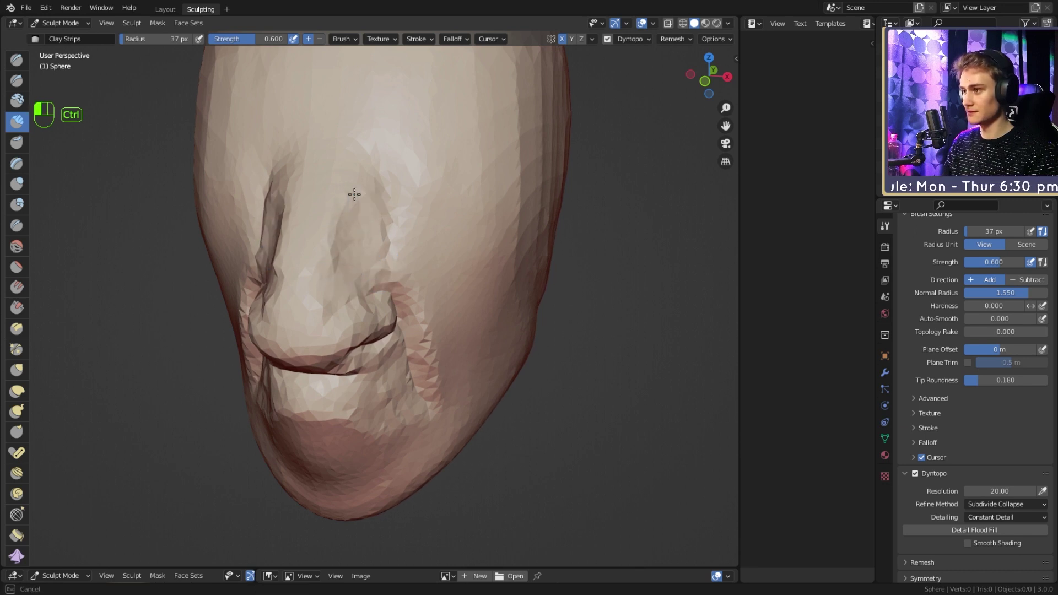
mouse_move(352, 290)
left_mouse_down("ctrl")
mouse_move(373, 279)
mouse_move(333, 267)
mouse_move(353, 250)
left_mouse_up("ctrl")
mouse_move(347, 242)
left_mouse_down("ctrl")
mouse_move(381, 204)
mouse_move(379, 185)
mouse_move(348, 260)
left_mouse_up("ctrl")
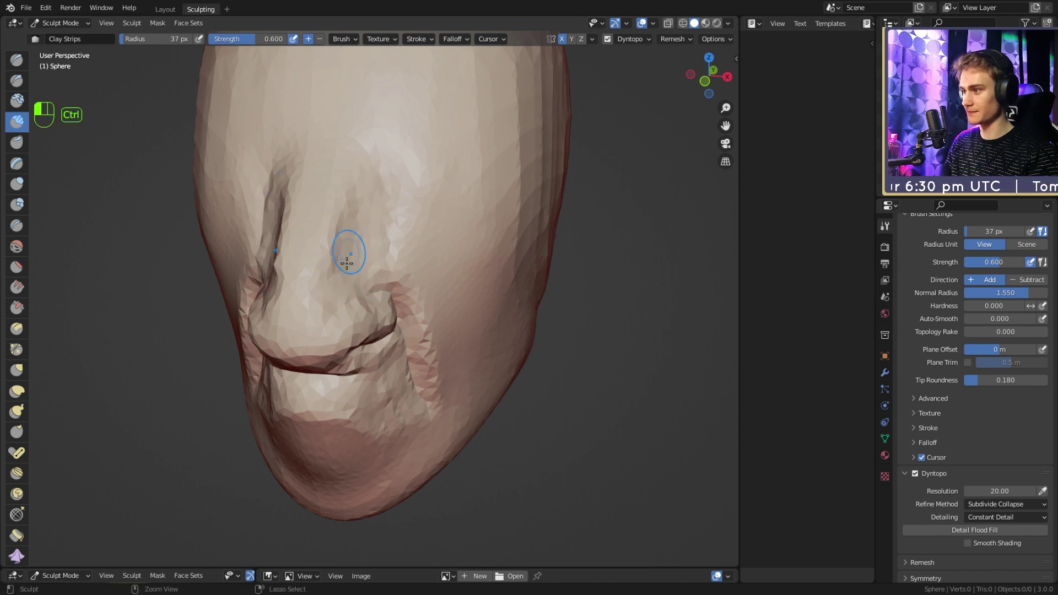
left_click_drag(364, 198, 352, 265, "ctrl")
mouse_move(380, 204)
left_mouse_down("ctrl")
mouse_move(376, 275)
mouse_move(333, 302)
mouse_move(380, 182)
mouse_move(388, 265)
mouse_move(417, 220)
left_mouse_up("ctrl")
Step: Smooth the side of the nose and its transition into the cheek with the brush radius set to 90 px
mouse_move(418, 220)
middle_mouse_down()
mouse_move(441, 201)
mouse_move(333, 233)
mouse_move(361, 231)
middle_mouse_up()
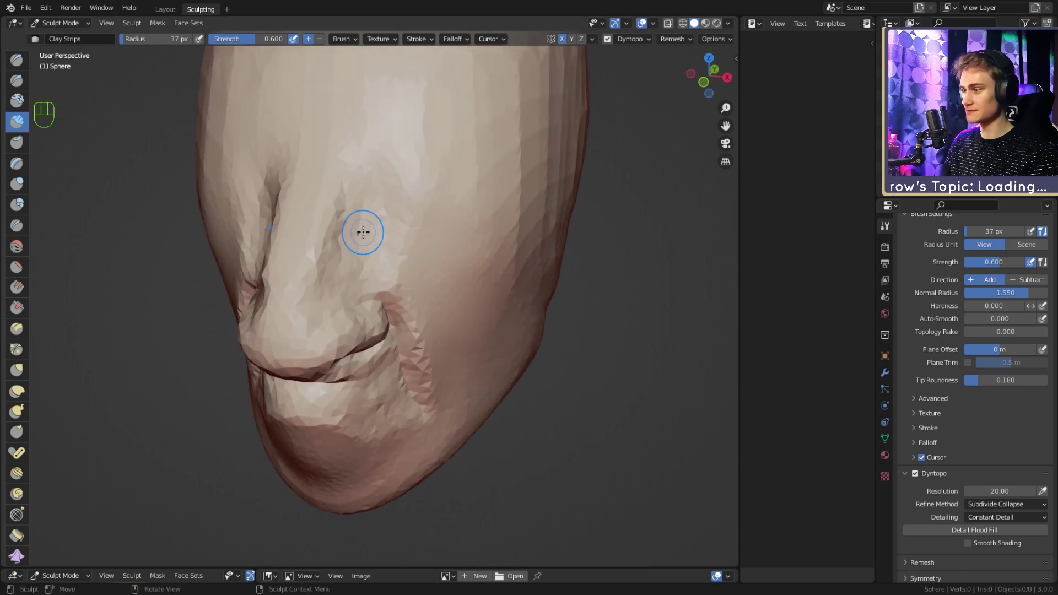
key("f")
left_click(353, 211)
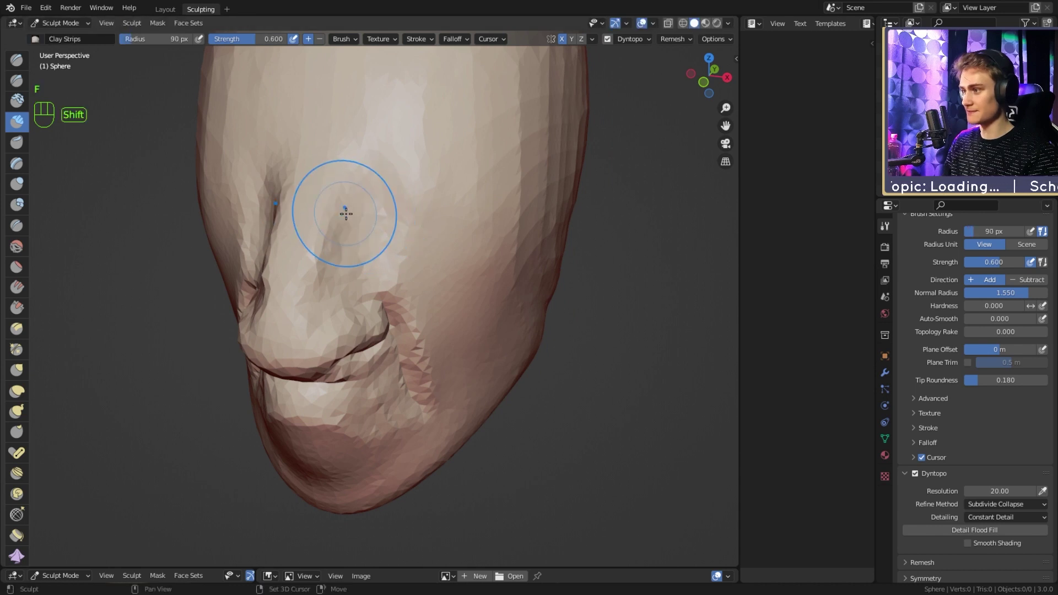
mouse_move(335, 278)
left_mouse_down("shift")
mouse_move(331, 314)
mouse_move(333, 241)
left_mouse_up("shift")
left_click_drag(374, 211, 394, 269, "shift")
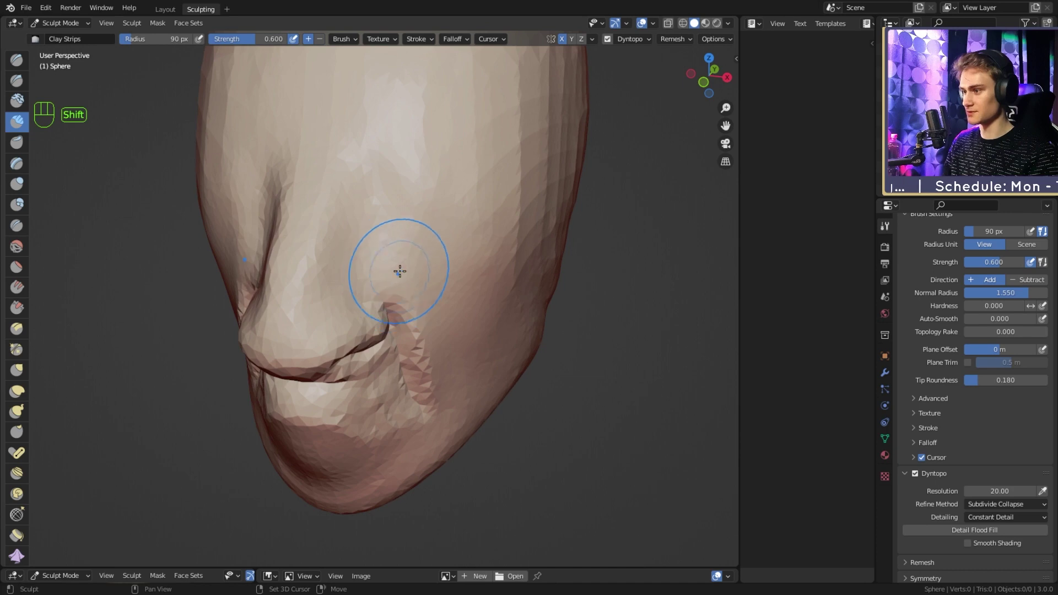
Step: Carve back the centre of the area below the nose in front view with subtractive Clay Strips at 35 px radius
middle_click_drag(411, 265, 418, 226, "alt")
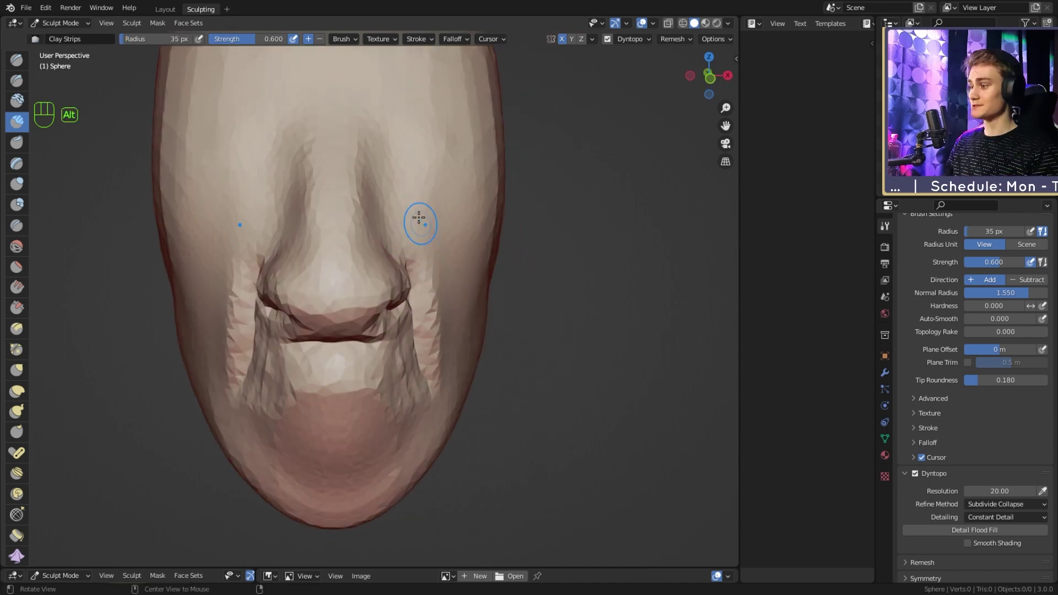
mouse_move(419, 217)
middle_mouse_down("alt")
mouse_move(444, 263)
mouse_move(513, 262)
mouse_move(404, 314)
mouse_move(397, 291)
mouse_move(386, 307)
mouse_move(395, 274)
mouse_move(373, 330)
mouse_move(371, 279)
mouse_move(350, 300)
mouse_move(545, 297)
mouse_move(359, 318)
mouse_move(358, 302)
middle_mouse_up("alt")
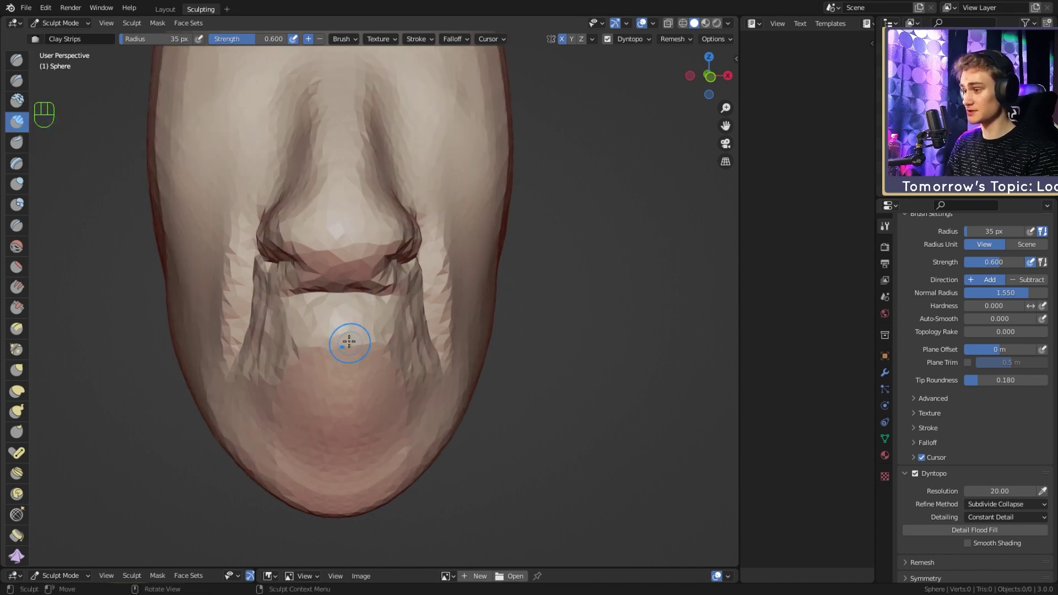
left_click_drag(341, 319, 372, 317, "ctrl")
left_click_drag(337, 329, 372, 328, "ctrl")
left_click_drag(339, 338, 375, 330, "ctrl")
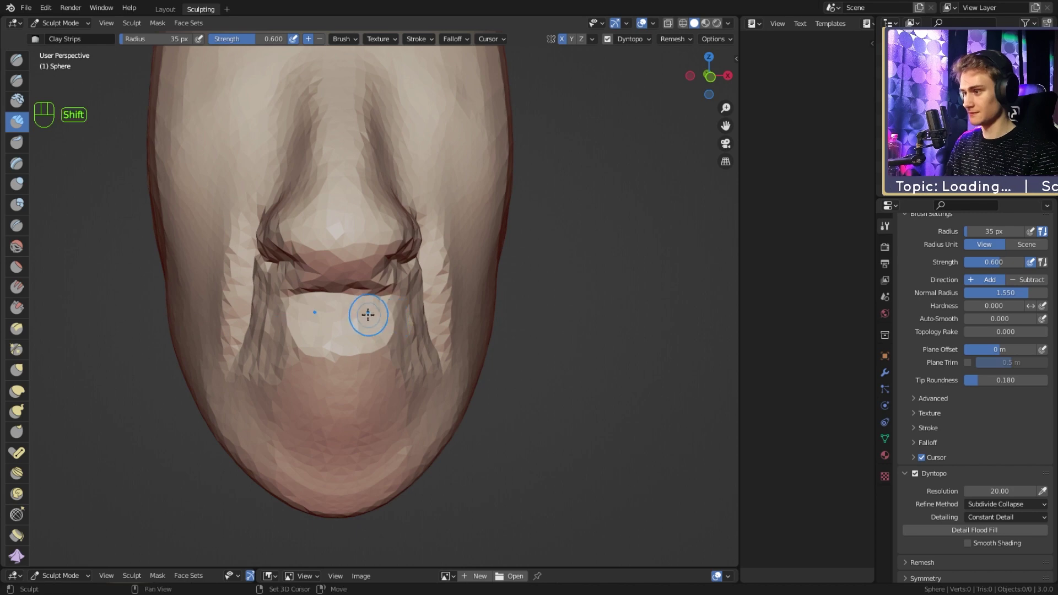
Step: Carve both nostrils into the underside of the nose with Crease at 44 px radius and 0.479 strength
middle_click_drag(389, 334, 411, 292, "alt")
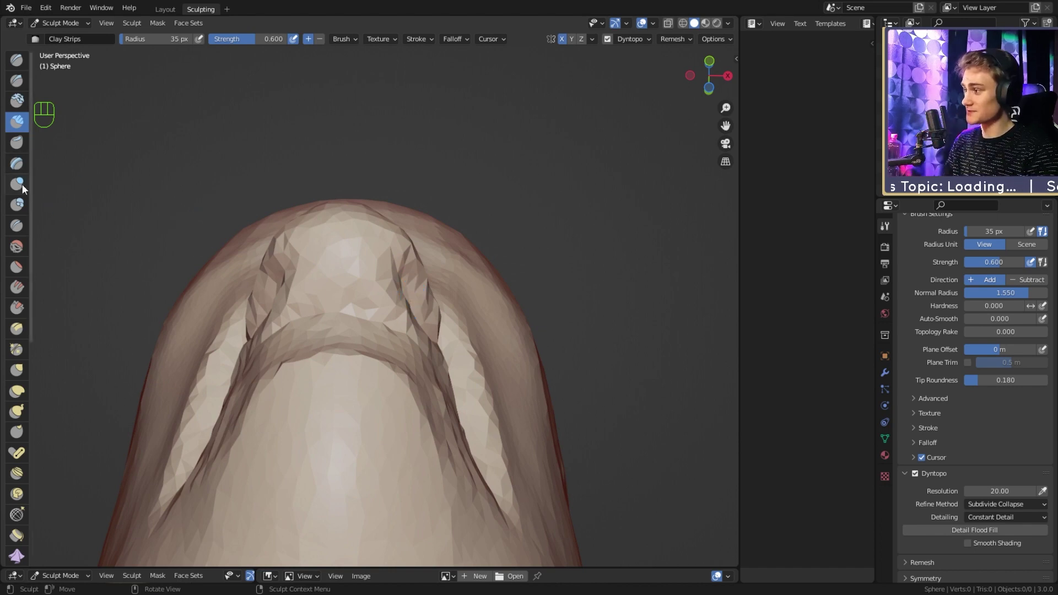
left_click(17, 224)
mouse_move(393, 309)
middle_mouse_down("alt")
mouse_move(395, 322)
mouse_move(405, 278)
mouse_move(375, 250)
middle_mouse_up("alt")
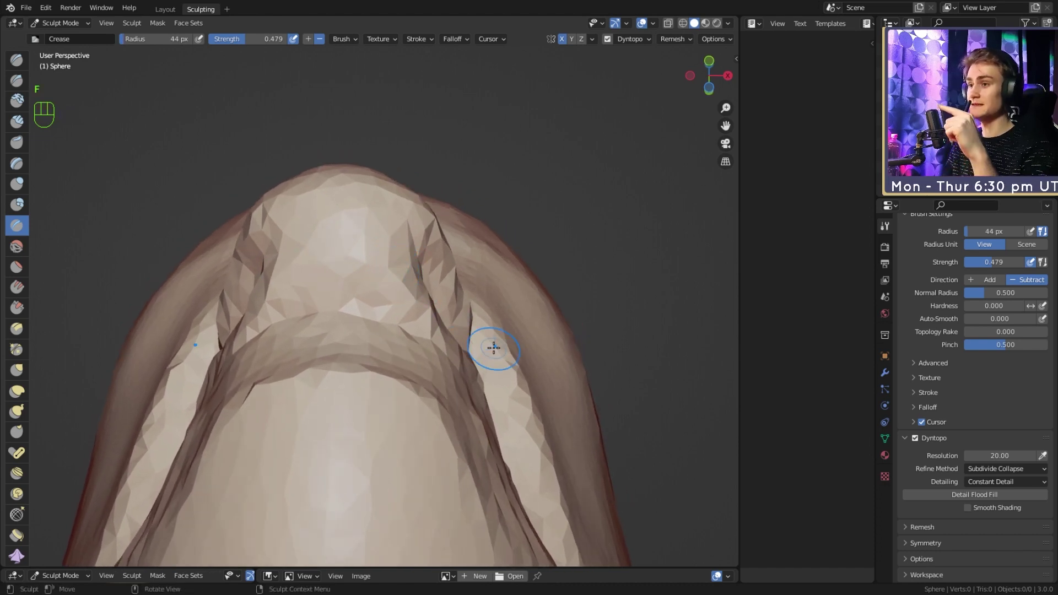
middle_click_drag(494, 348, 481, 337)
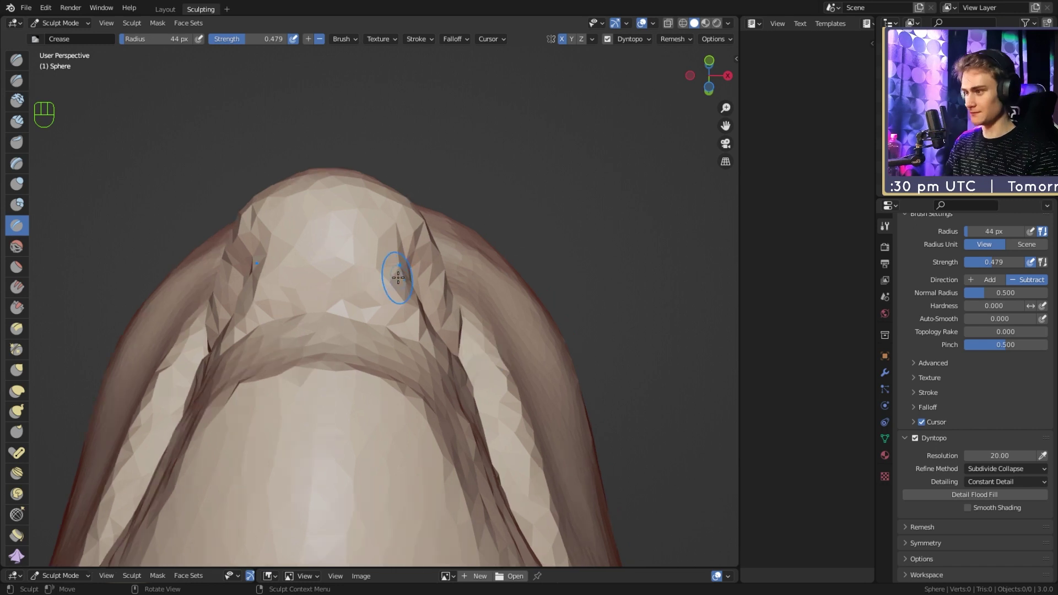
mouse_move(400, 276)
left_mouse_down()
mouse_move(409, 314)
mouse_move(395, 278)
left_mouse_up()
mouse_move(418, 318)
left_mouse_down()
mouse_move(381, 274)
mouse_move(429, 339)
left_mouse_up()
left_click_drag(420, 316, 401, 289)
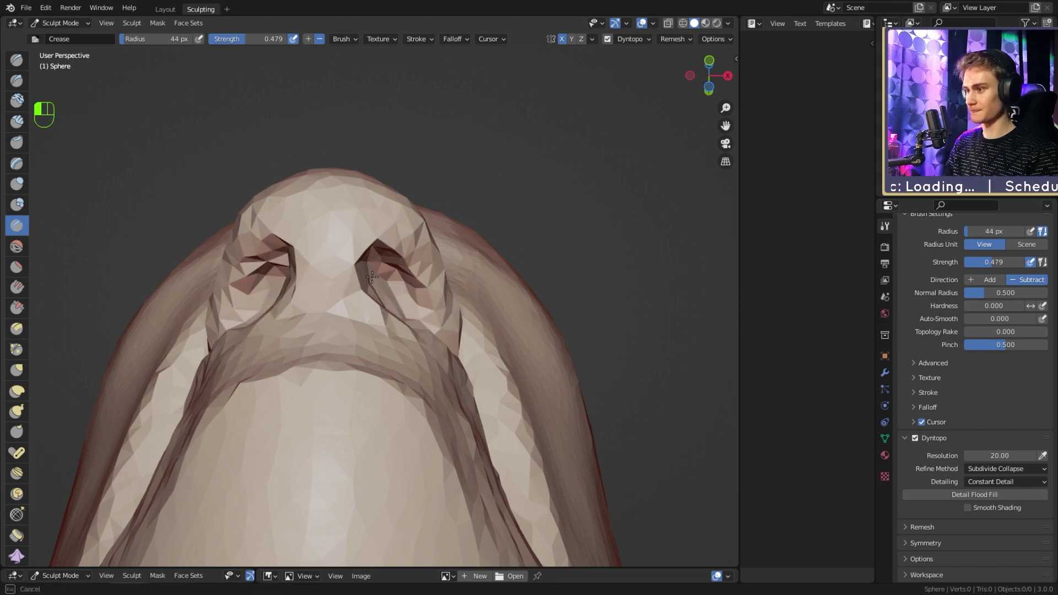
left_click_drag(364, 269, 374, 254)
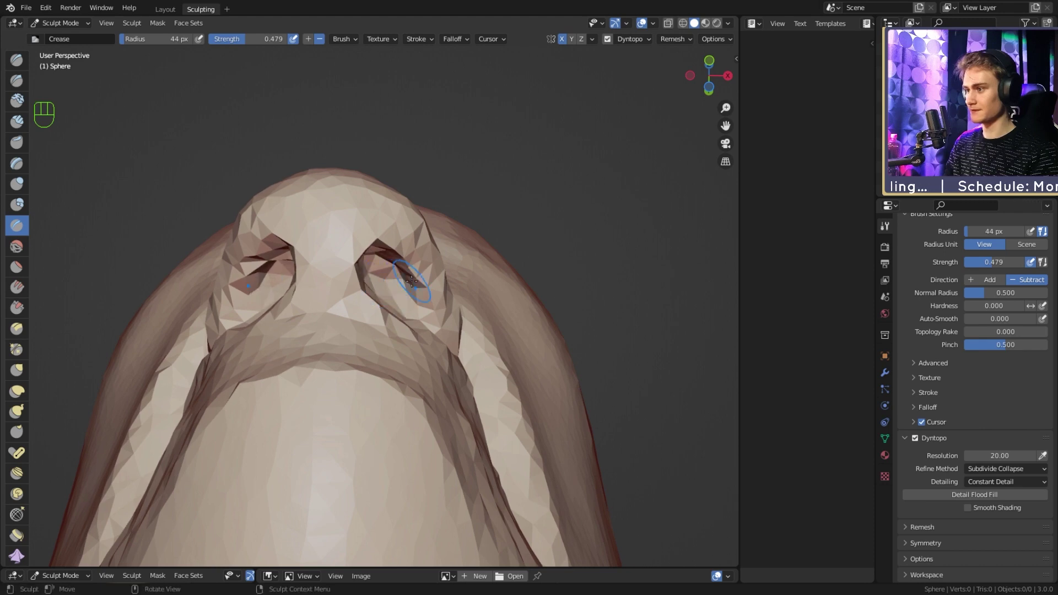
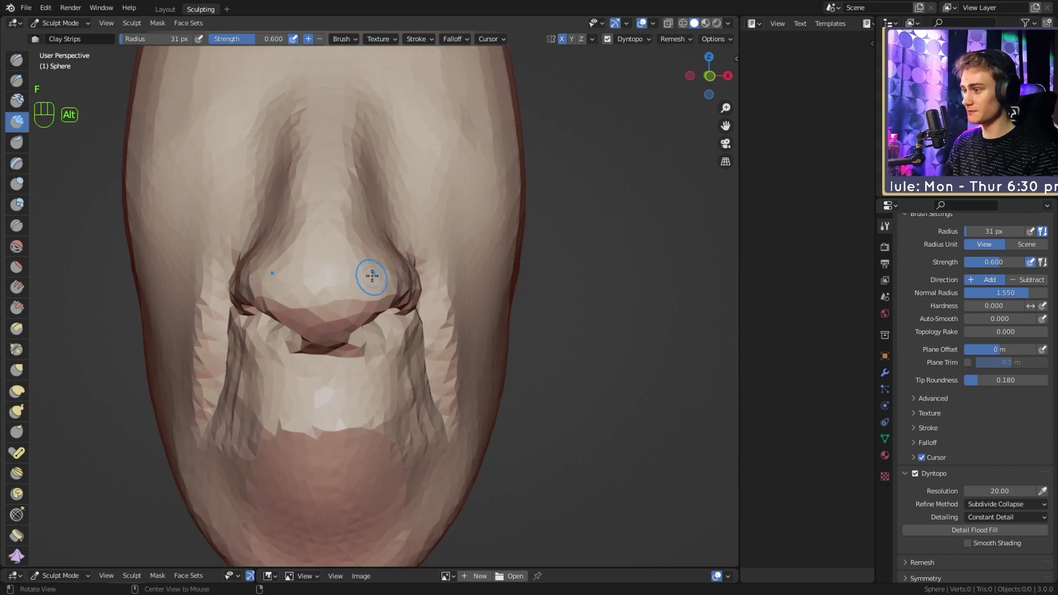
Step: Work on the nose tip with Clay Strips, trying radii of 40 and 32 px, and undo the last stroke
key("f")
left_click_drag(359, 288, 357, 291, "alt")
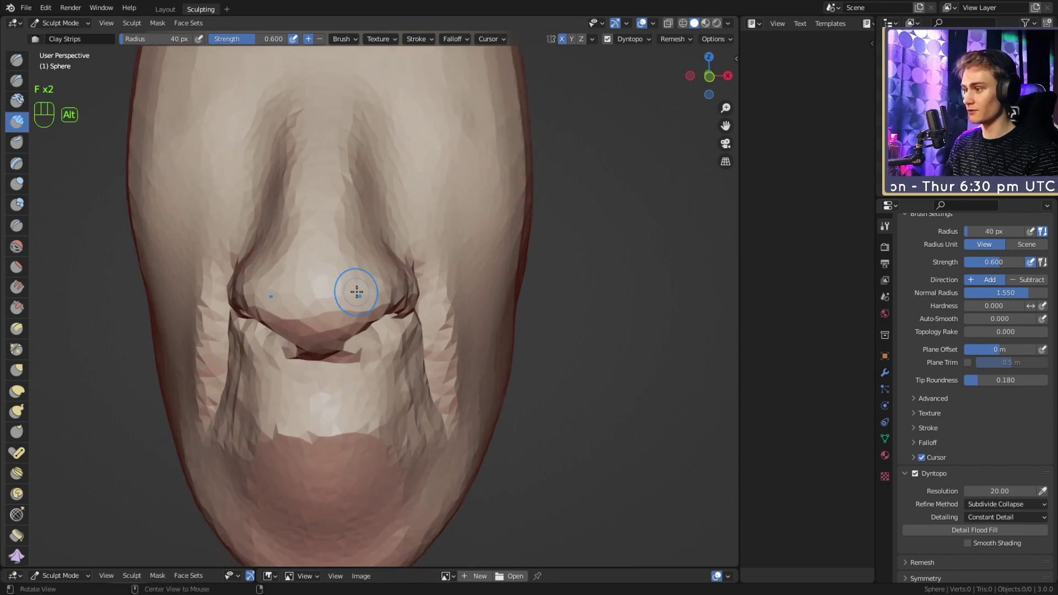
key("f")
mouse_move(330, 325)
middle_mouse_down()
mouse_move(353, 301)
mouse_move(498, 298)
mouse_move(335, 313)
middle_mouse_up()
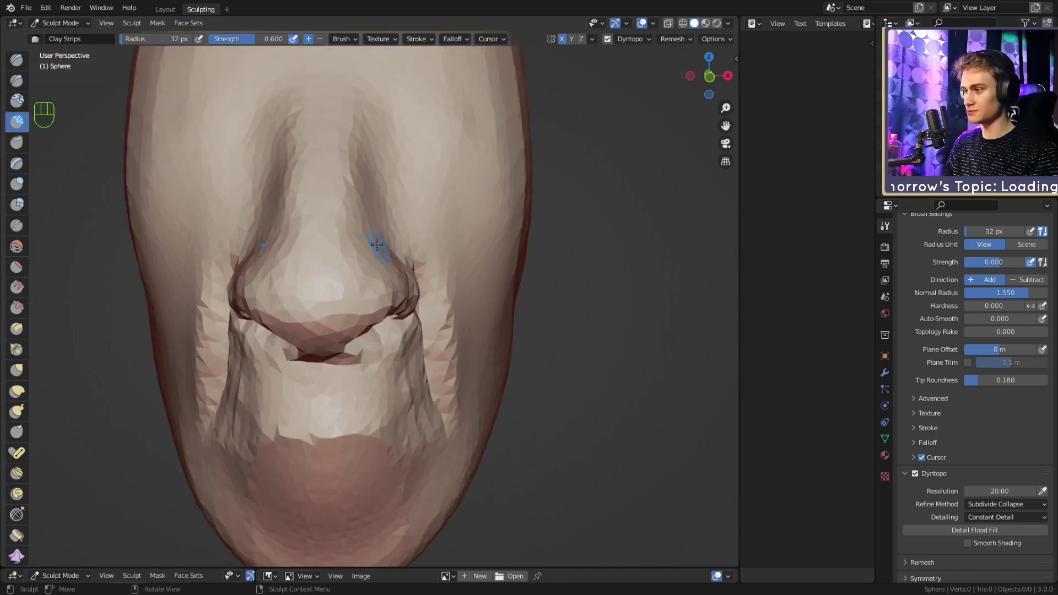
key("ctrl+z")
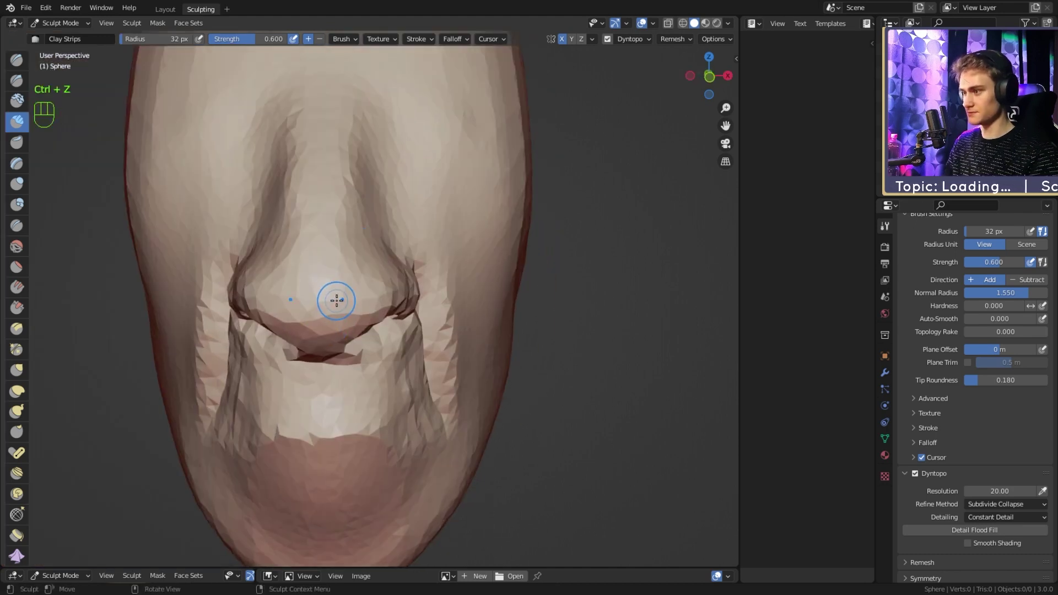
Step: Build up the nose tip with Clay Strips in front view, trying a 50 px radius and settling on 34 px
key("f")
left_click(346, 302)
middle_click_drag(345, 303, 348, 302)
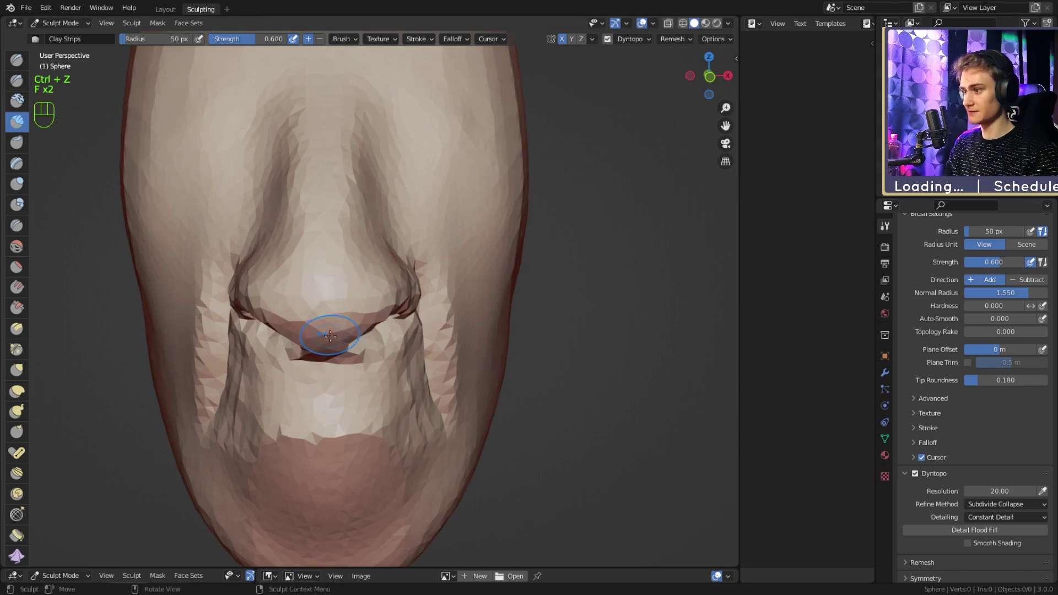
key("f")
left_click(356, 275)
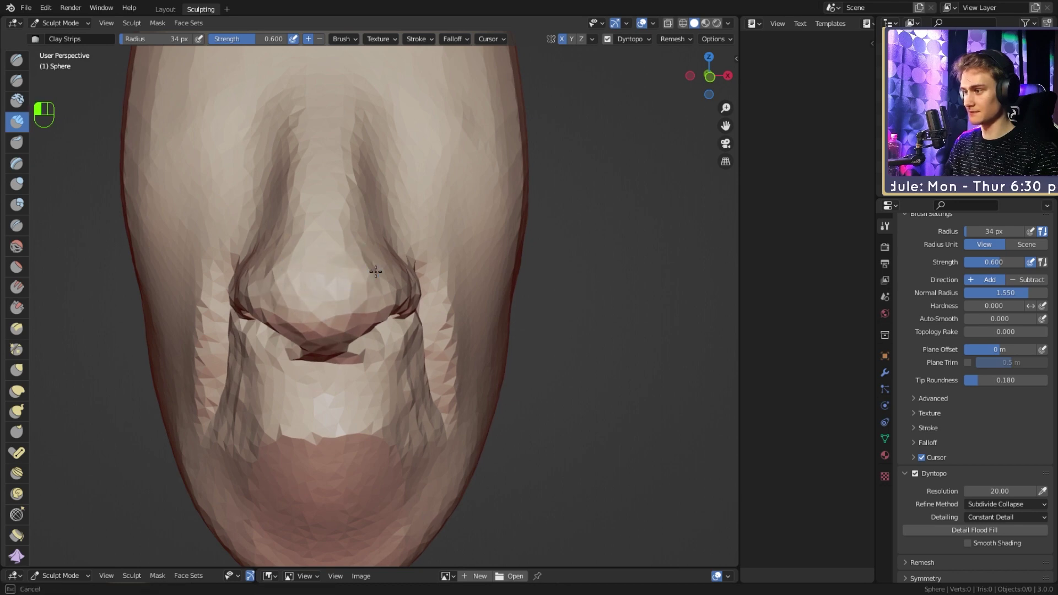
left_click_drag(359, 259, 329, 284)
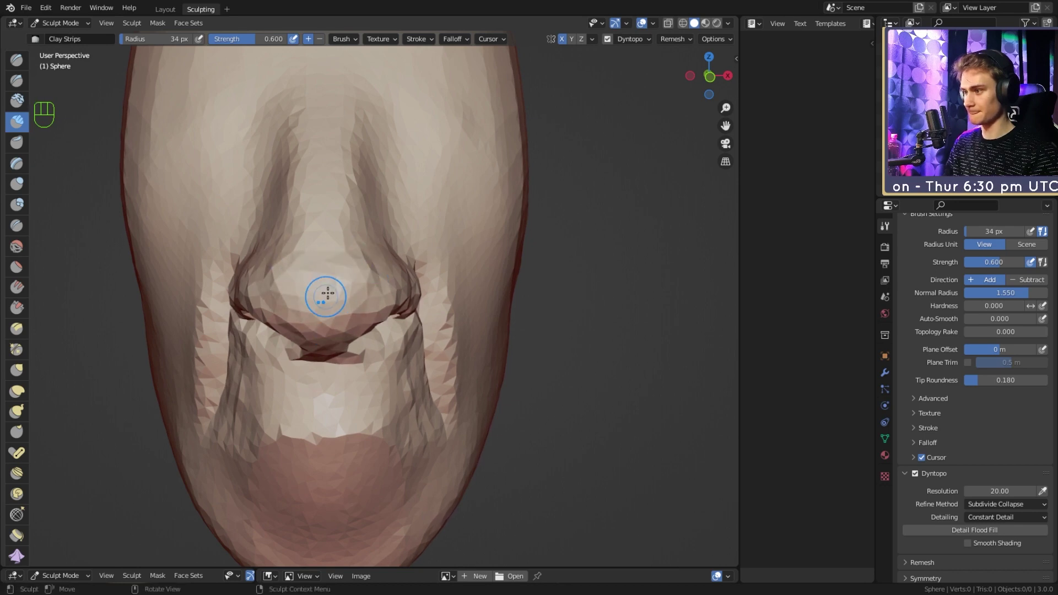
left_click_drag(359, 271, 377, 271)
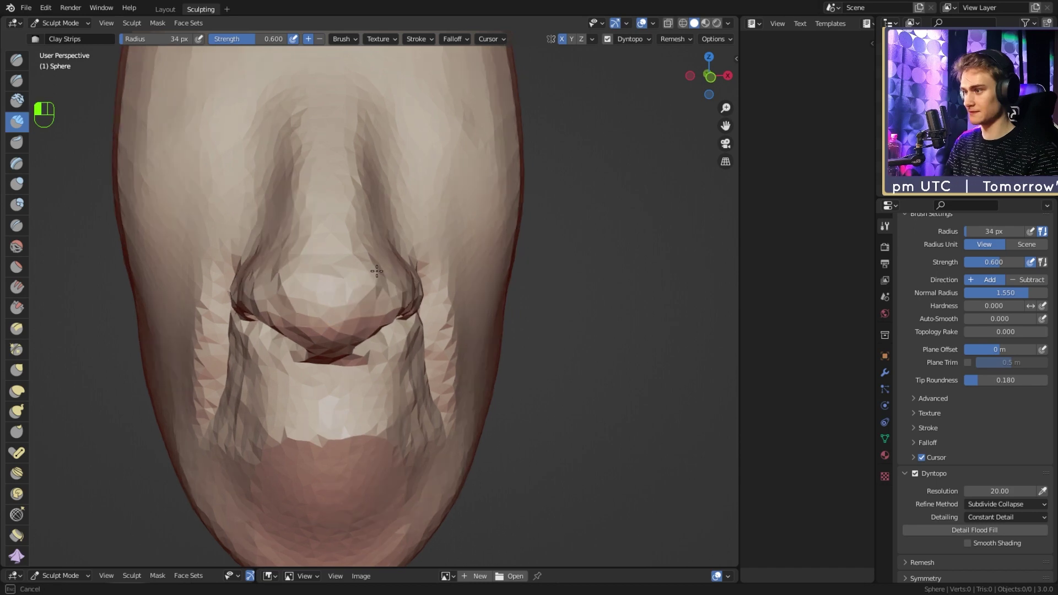
Step: Refine the side and lower edge of the nose from side angles with Clay Strips and smoothing, and set the radius to 56 px
middle_click_drag(308, 310, 335, 319)
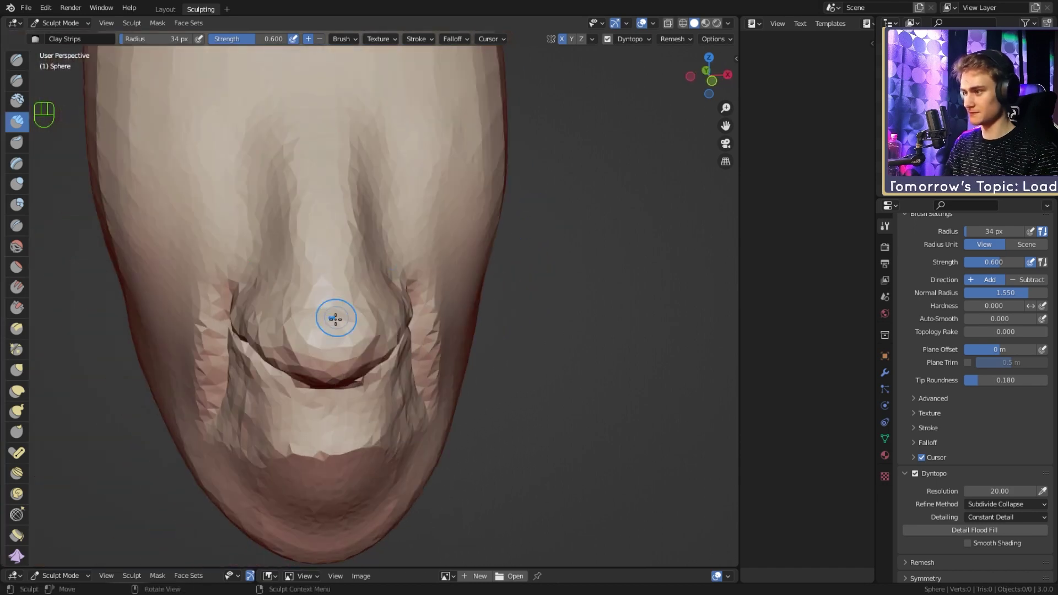
middle_click_drag(269, 273, 513, 280, "alt")
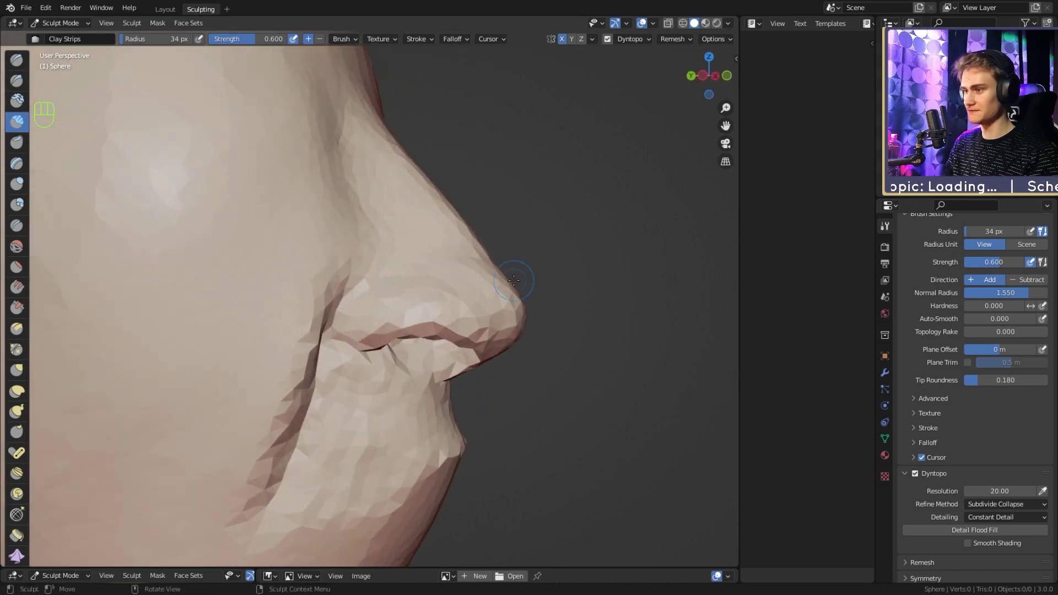
scroll(505, 236, "down", 6)
middle_click_drag(505, 236, 276, 185, "alt")
left_click_drag(401, 306, 393, 289, "alt+shift")
left_click_drag(393, 288, 413, 283, "ctrl+alt")
left_click_drag(347, 292, 468, 295, "alt")
mouse_move(440, 339)
left_mouse_down("alt+shift")
mouse_move(466, 307)
mouse_move(423, 307)
mouse_move(463, 312)
mouse_move(432, 295)
mouse_move(398, 306)
left_mouse_up("alt+shift")
key("f")
left_click(410, 306)
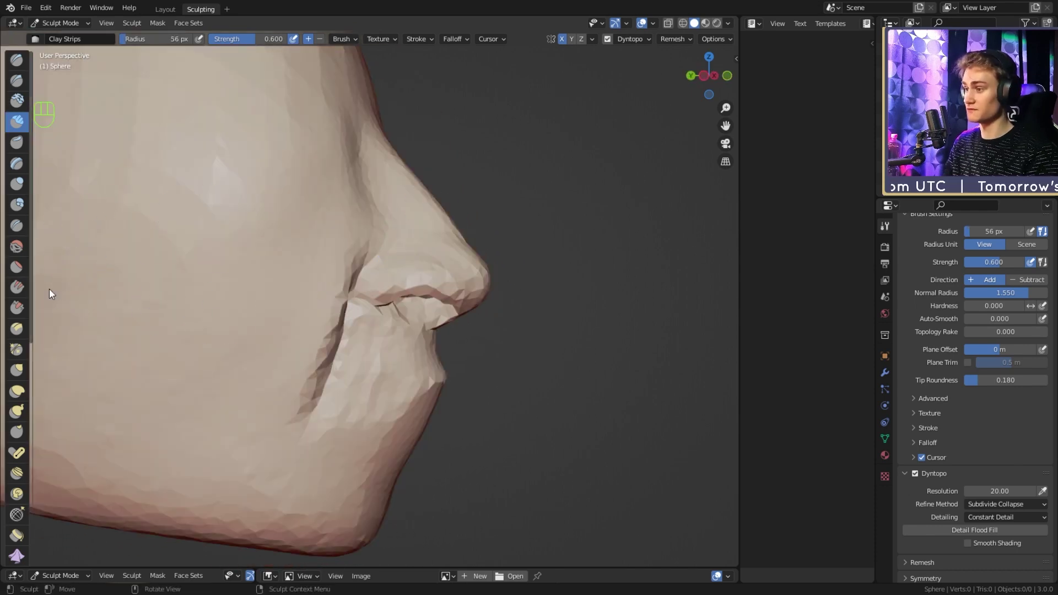
Step: Switch to the Grab brush and adjust the side of the nose in side view, resizing the brush to suit
middle_click_drag(442, 213, 434, 228, "alt")
middle_click_drag(389, 168, 440, 254)
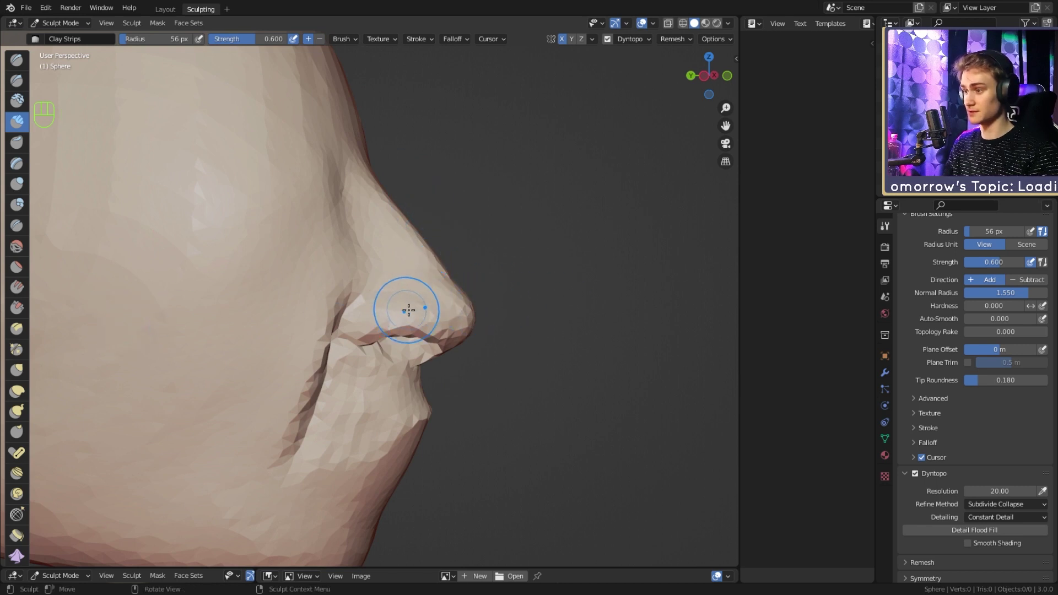
middle_click_drag(408, 310, 421, 292)
middle_click_drag(295, 255, 288, 266)
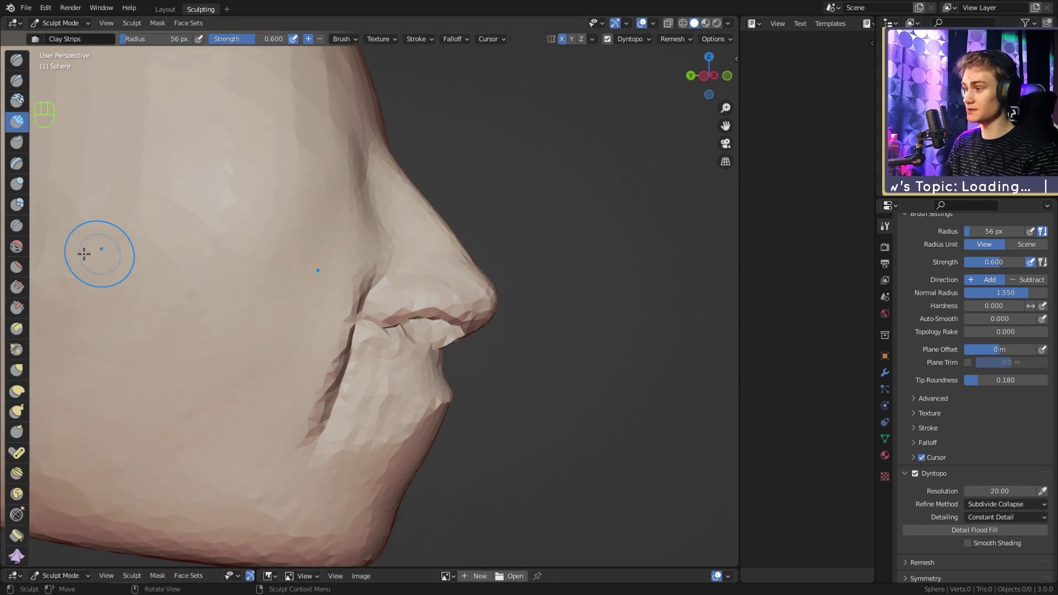
left_click(16, 370)
key("f")
key("f")
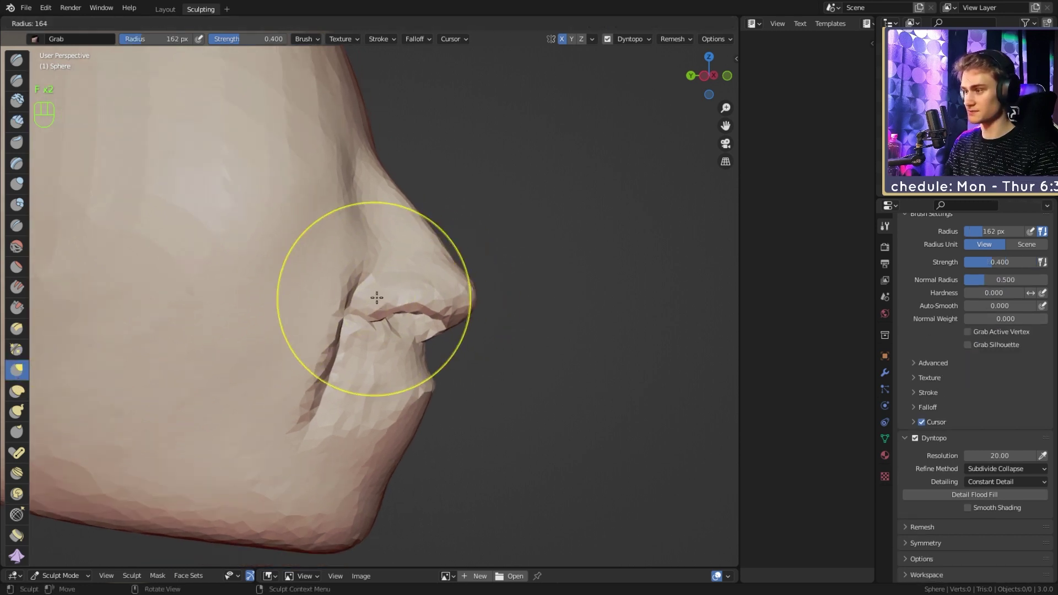
left_click(377, 297)
middle_click_drag(374, 297, 380, 298)
key("f")
left_click(375, 298)
left_click_drag(378, 299, 378, 300)
Step: Try pushing the nose tip back toward the face with Grab at 132 px radius, and undo the last push
key("f")
left_click(441, 297)
mouse_move(427, 291)
middle_mouse_down("shift")
mouse_move(402, 295)
mouse_move(427, 290)
middle_mouse_up("shift")
key("f")
key("f")
left_click_drag(449, 295, 441, 295)
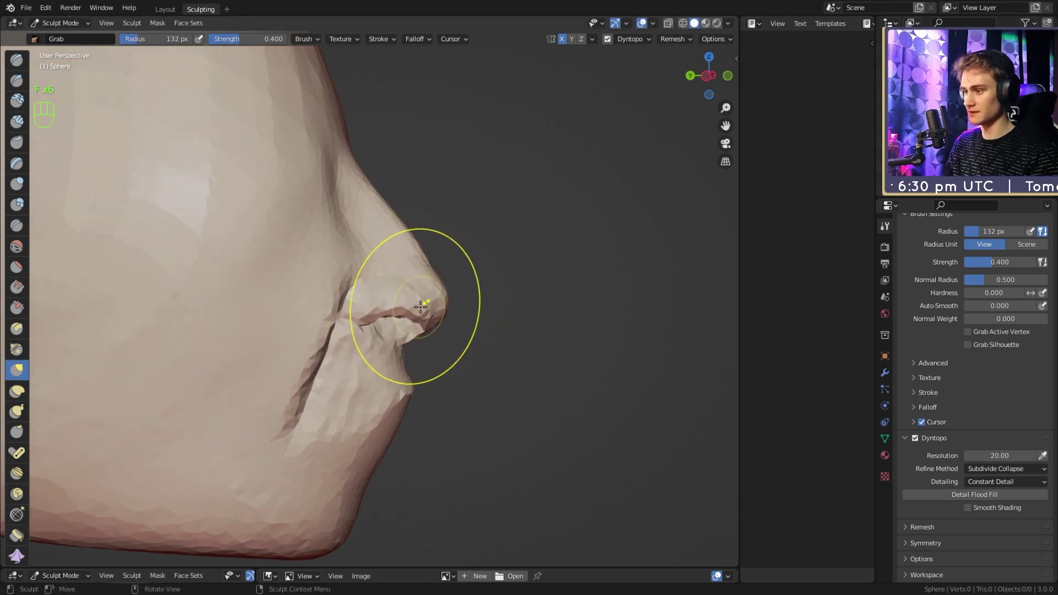
key("ctrl+z")
Step: Push the lower nose bridge inward in side view with two Grab strokes, resizing the brush between them
middle_click_drag(407, 337, 407, 370, "shift")
scroll(428, 260, "up", 1)
key("f")
left_click(499, 270)
left_click_drag(426, 270, 410, 276)
middle_click_drag(411, 277, 432, 315, "shift")
key("f")
left_click(485, 268)
left_click_drag(421, 269, 413, 271)
key("f")
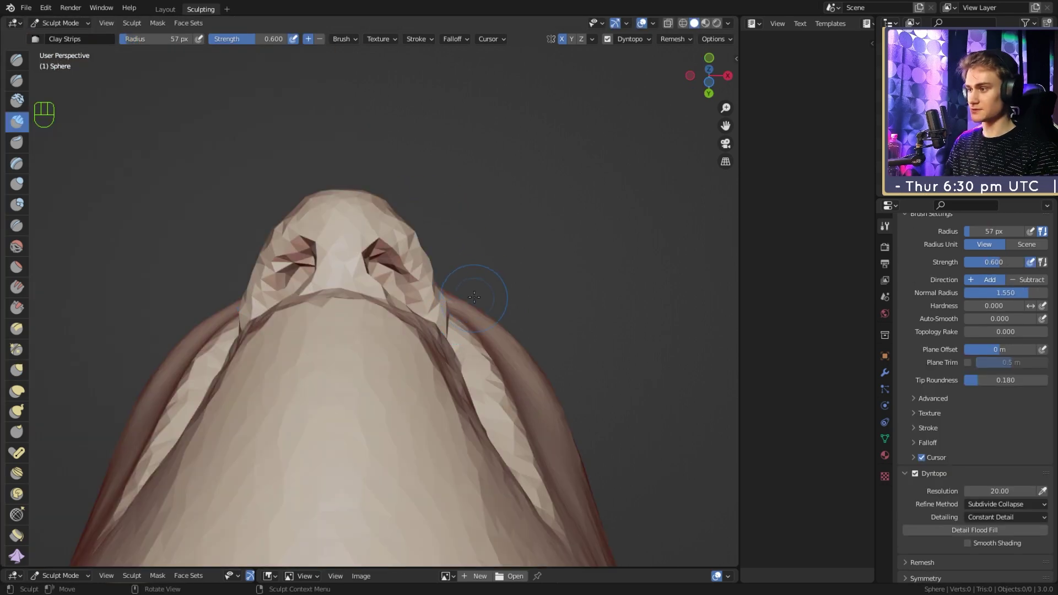
Step: Sketch nose outlines beyond the nose tip, seen from below, with Annotate, and undo them
middle_click_drag(476, 215, 494, 229, "alt+shift")
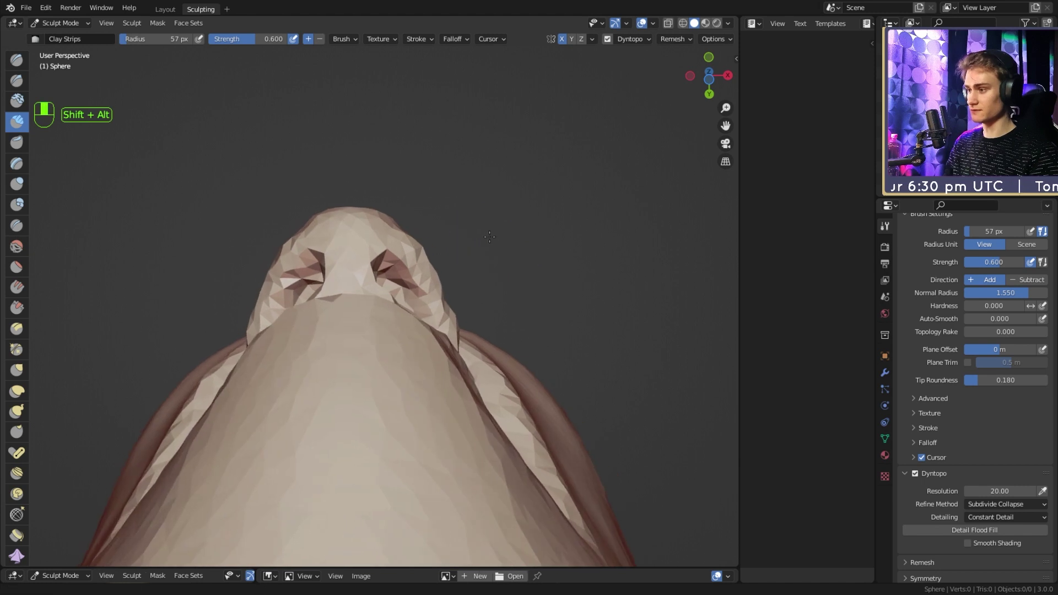
middle_click_drag(405, 231, 405, 244, "alt")
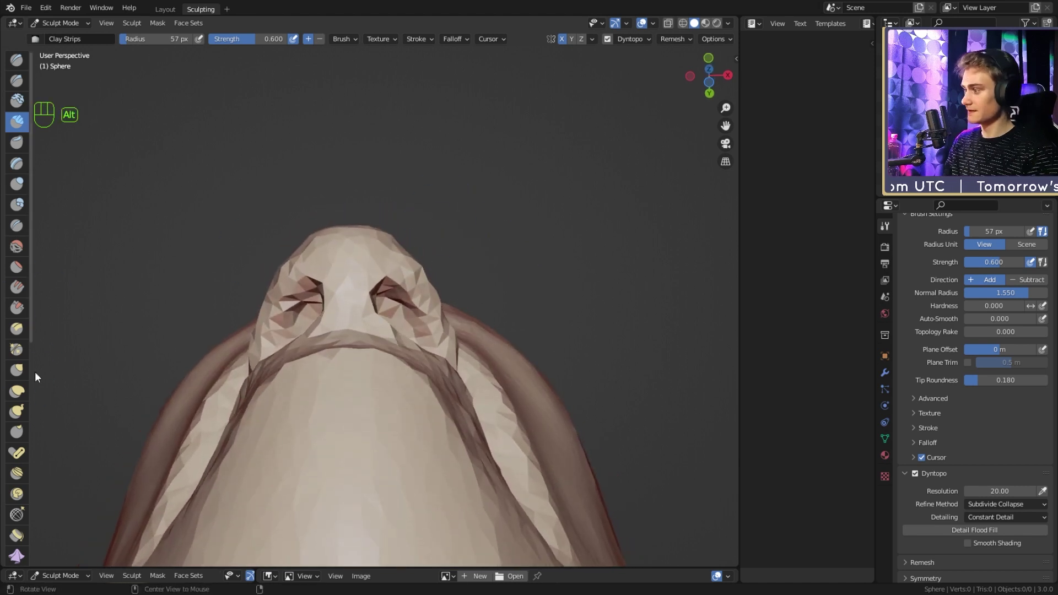
middle_click_drag(20, 403, 2, 160, "alt")
left_click_drag(451, 214, 310, 101)
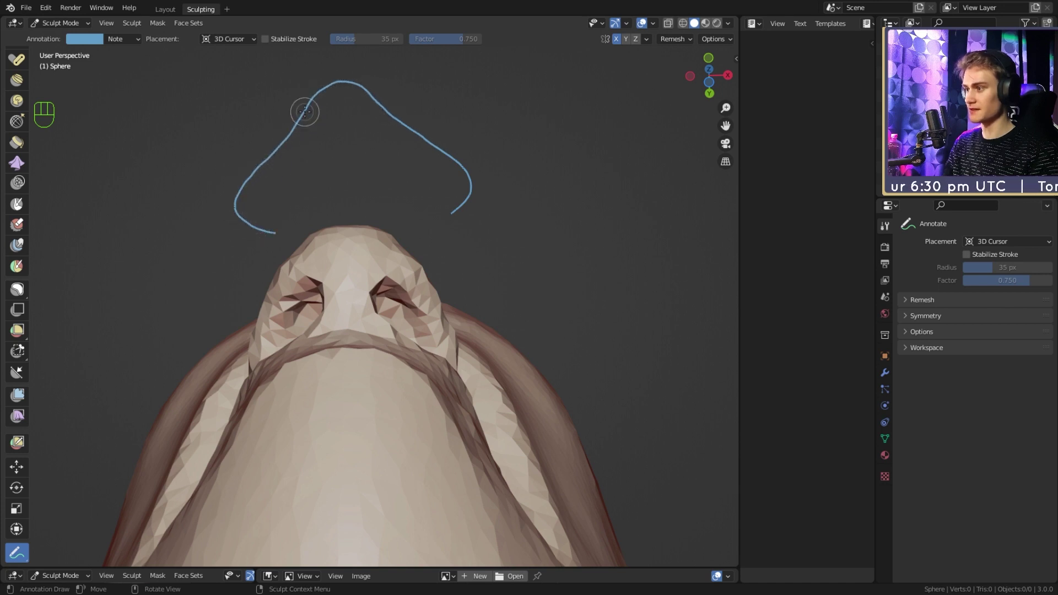
middle_click_drag(395, 195, 456, 287)
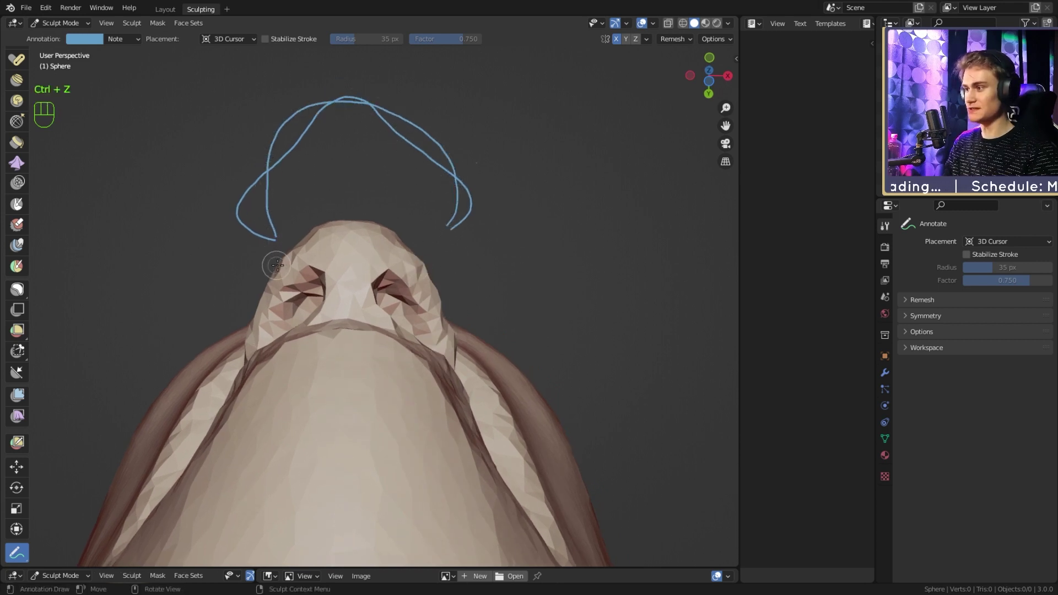
key("ctrl+z")
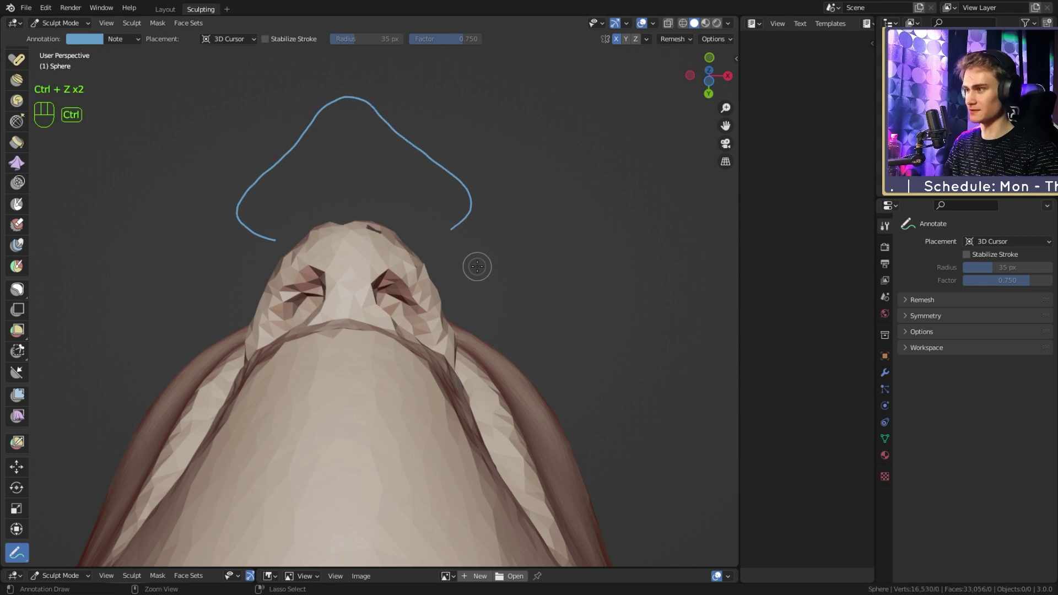
key("ctrl+shift+z")
Step: Push the side of the nose inward from below with Grab at 116 px radius, and set the radius to 99 px
scroll(24, 188, "up", 10)
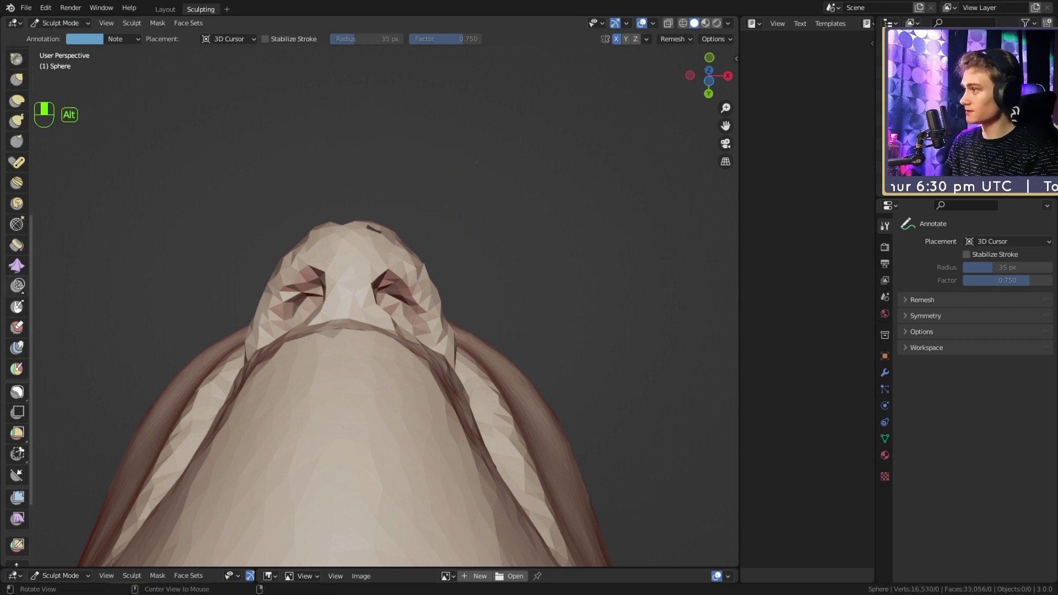
left_click(16, 214)
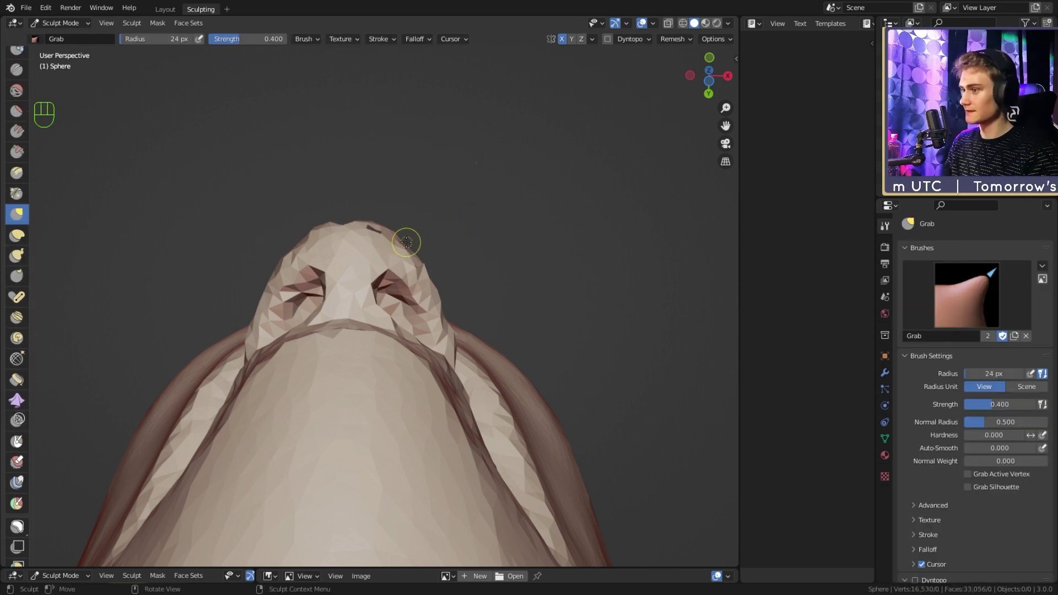
key("f")
key("f")
left_click(494, 271)
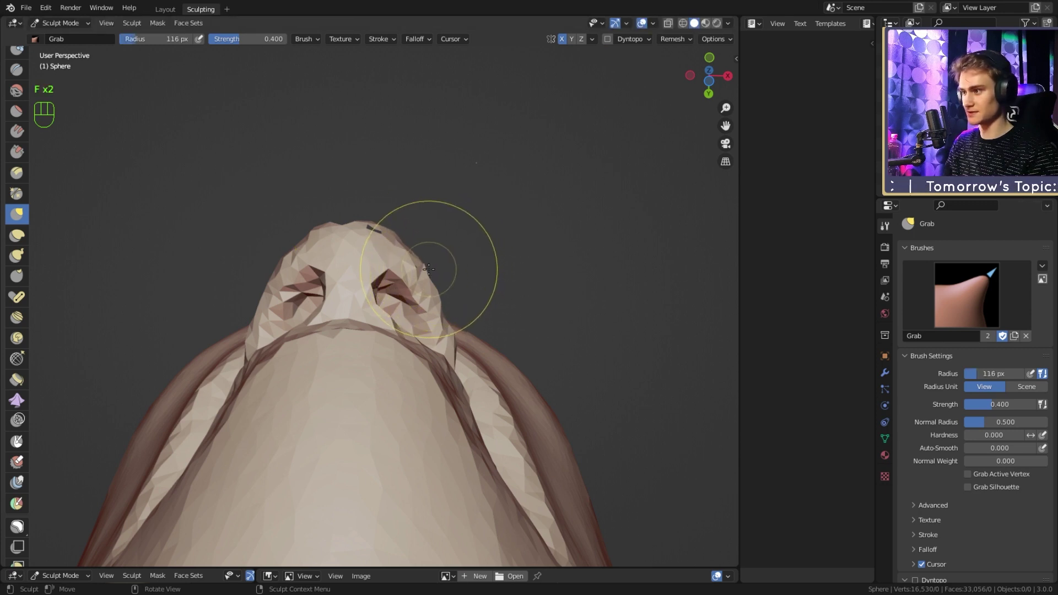
left_click_drag(433, 269, 412, 272)
key("f")
left_click(421, 276)
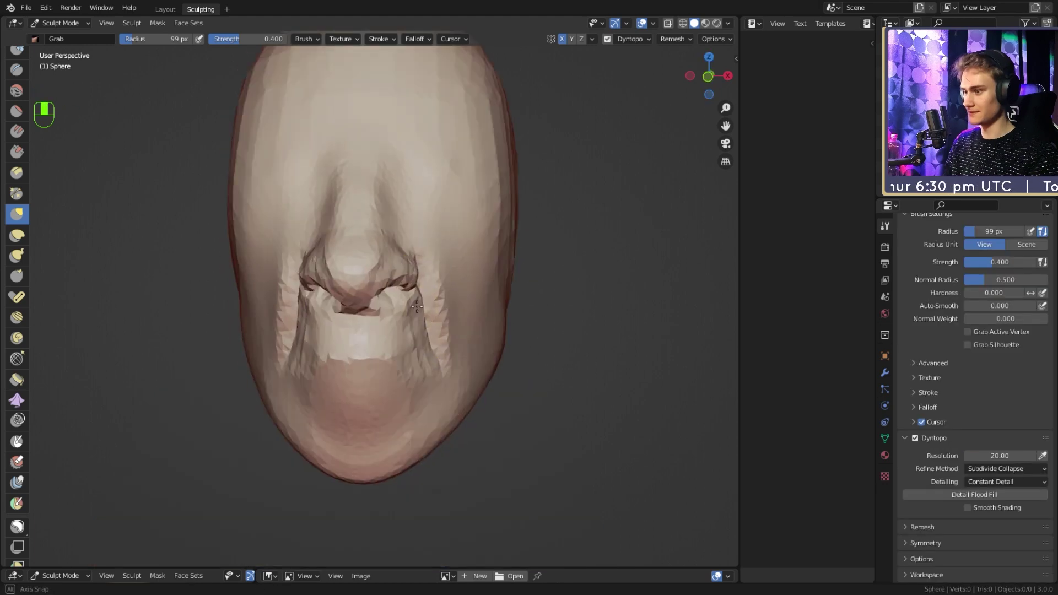
Step: Carve the transition between the nose base and upper lip with Crease at 45 px radius and 0.479 strength
middle_click_drag(469, 309, 394, 292)
middle_click_drag(325, 292, 375, 277)
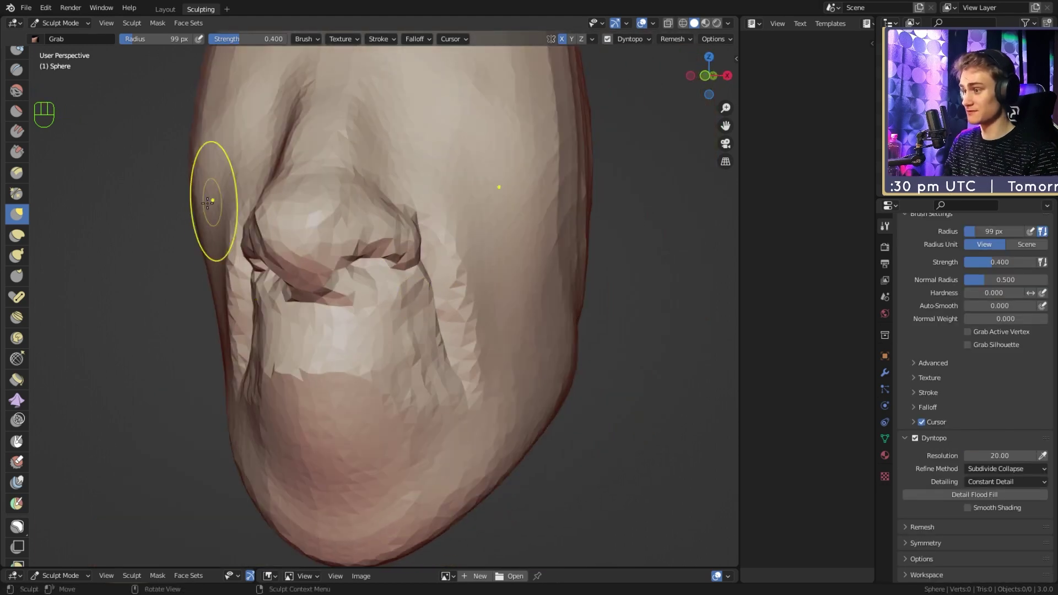
middle_click_drag(370, 314, 349, 305)
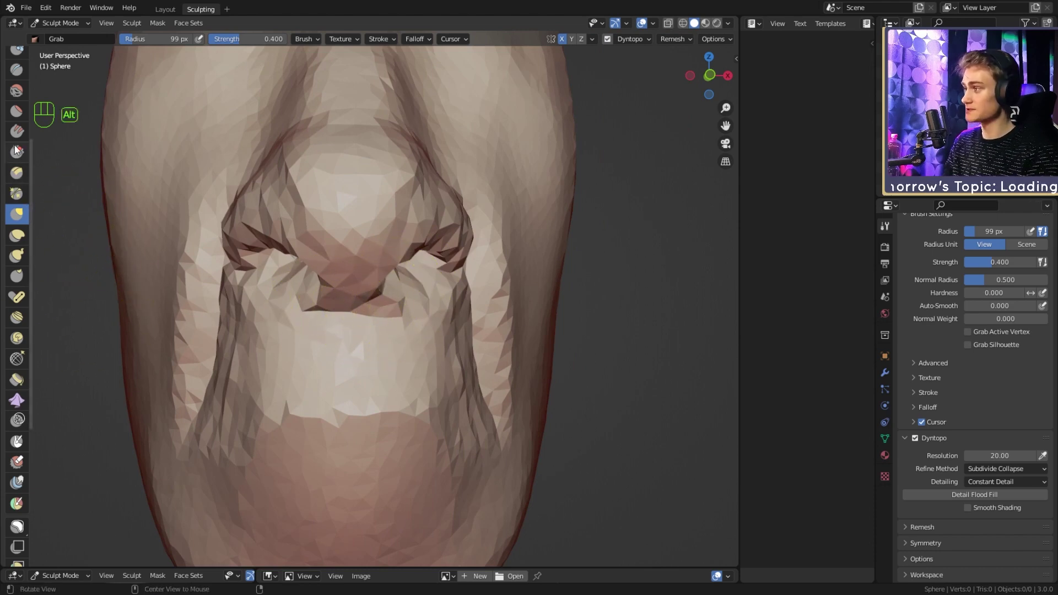
scroll(17, 149, "up", 5)
left_click(16, 225)
key("f")
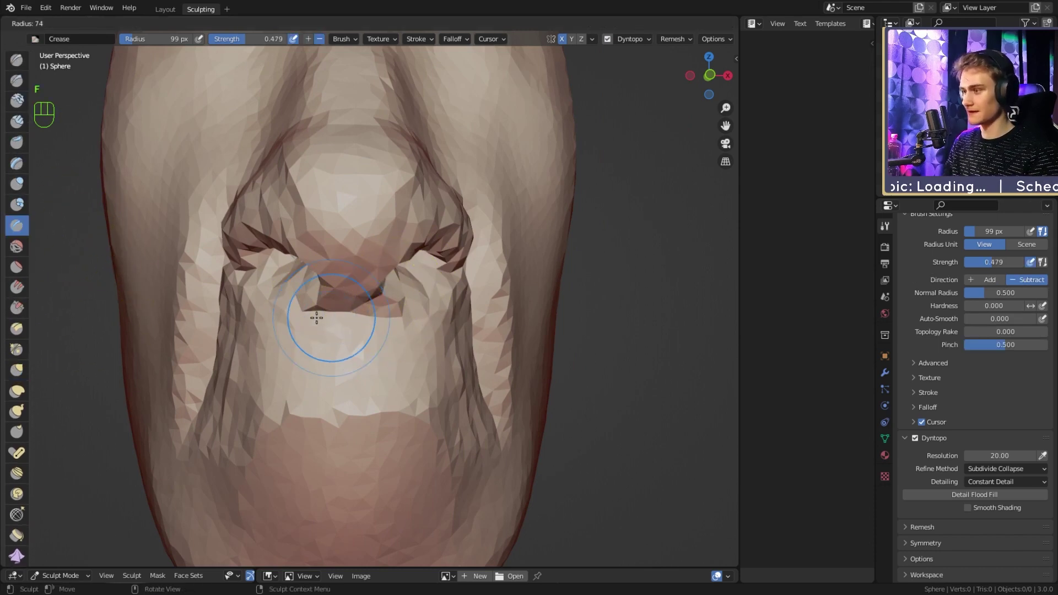
left_click(317, 314)
left_click_drag(316, 314, 382, 320, "alt")
left_click_drag(382, 320, 382, 320)
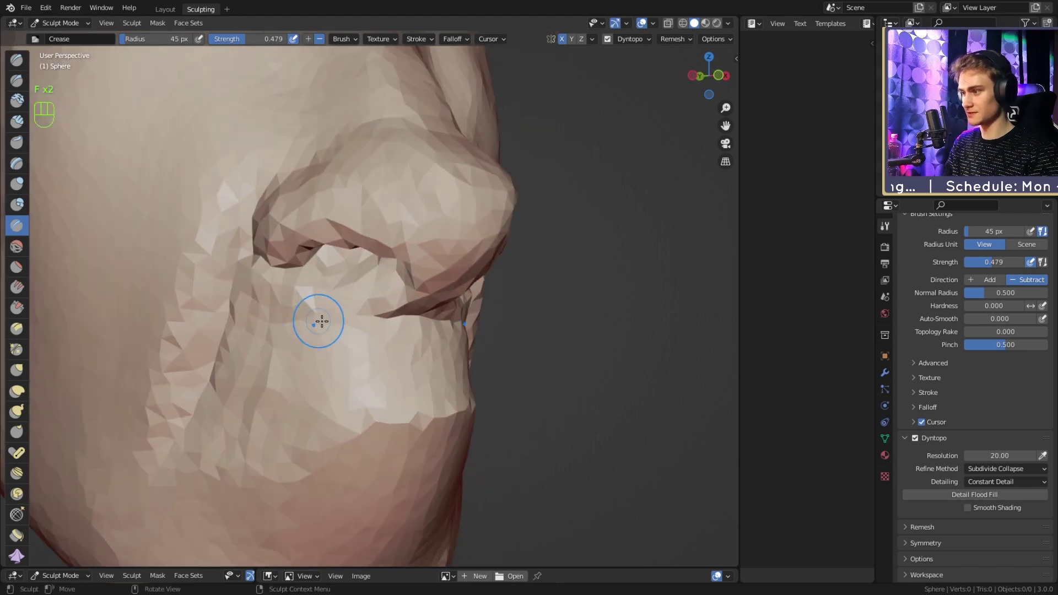
left_click_drag(312, 314, 301, 315)
left_click_drag(373, 319, 304, 312)
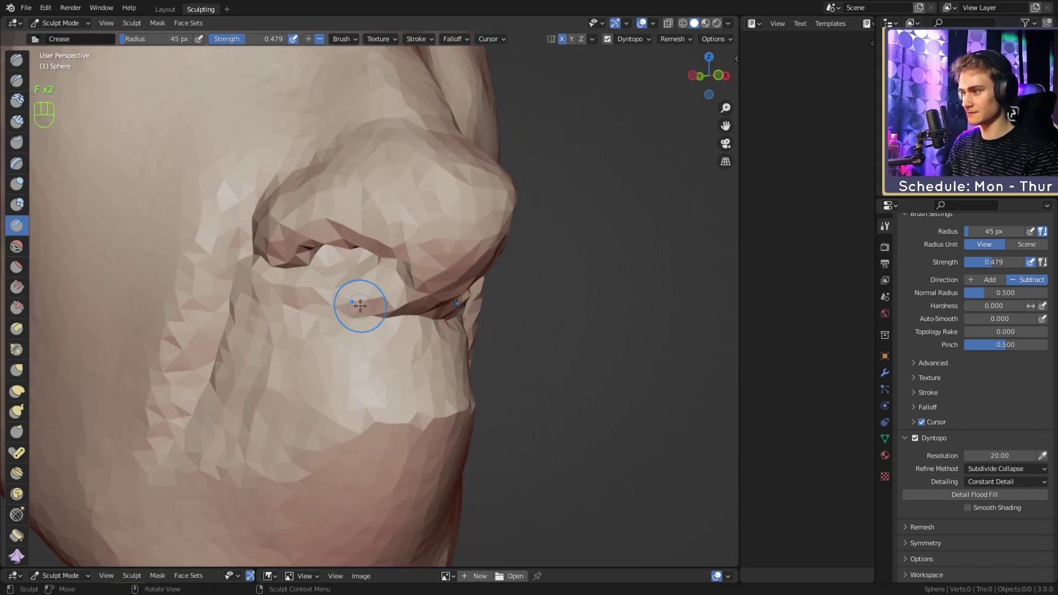
Step: Define the lower edge of the nostril wing where it meets the cheek with Crease strokes at 45 px radius
middle_click_drag(375, 292, 314, 276)
mouse_move(386, 260)
middle_mouse_down()
mouse_move(369, 269)
mouse_move(398, 268)
mouse_move(438, 303)
mouse_move(435, 276)
middle_mouse_up()
mouse_move(435, 276)
middle_mouse_down()
mouse_move(419, 284)
mouse_move(436, 279)
middle_mouse_up()
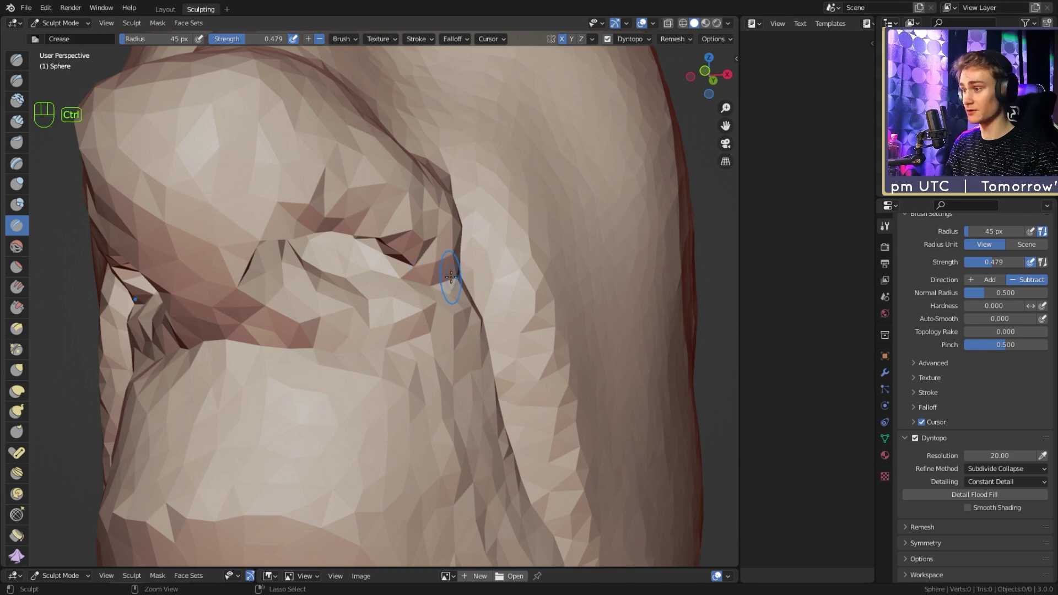
middle_click_drag(451, 277, 425, 271)
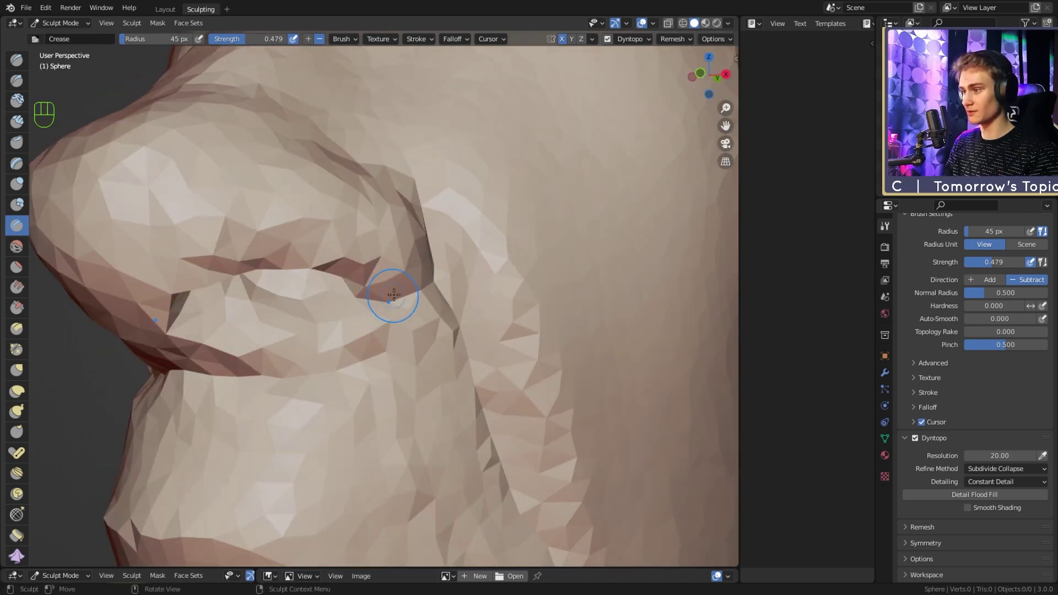
middle_click_drag(365, 328, 422, 280)
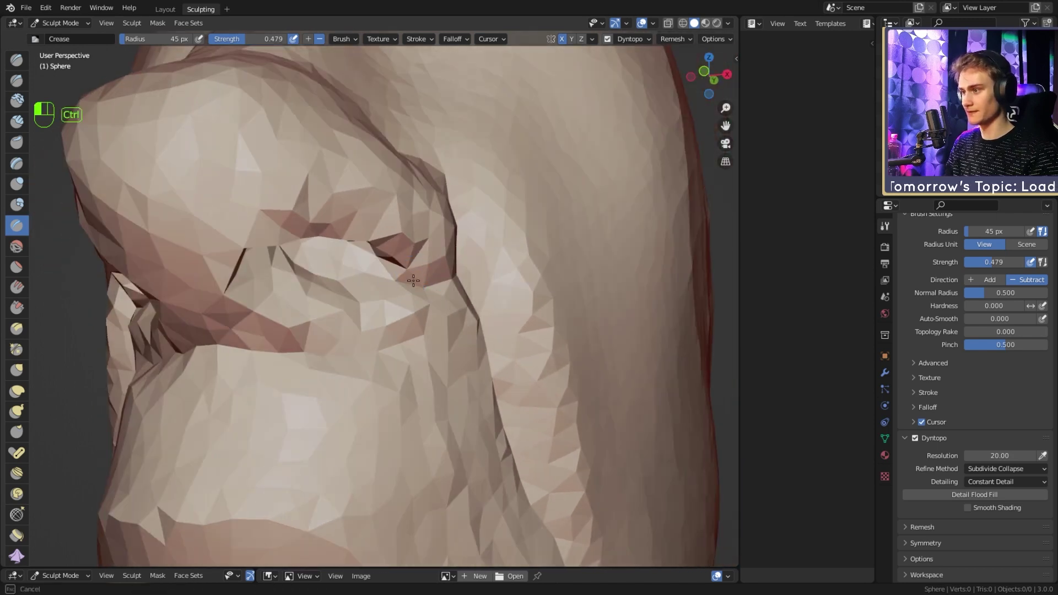
left_click_drag(414, 281, 441, 260, "ctrl")
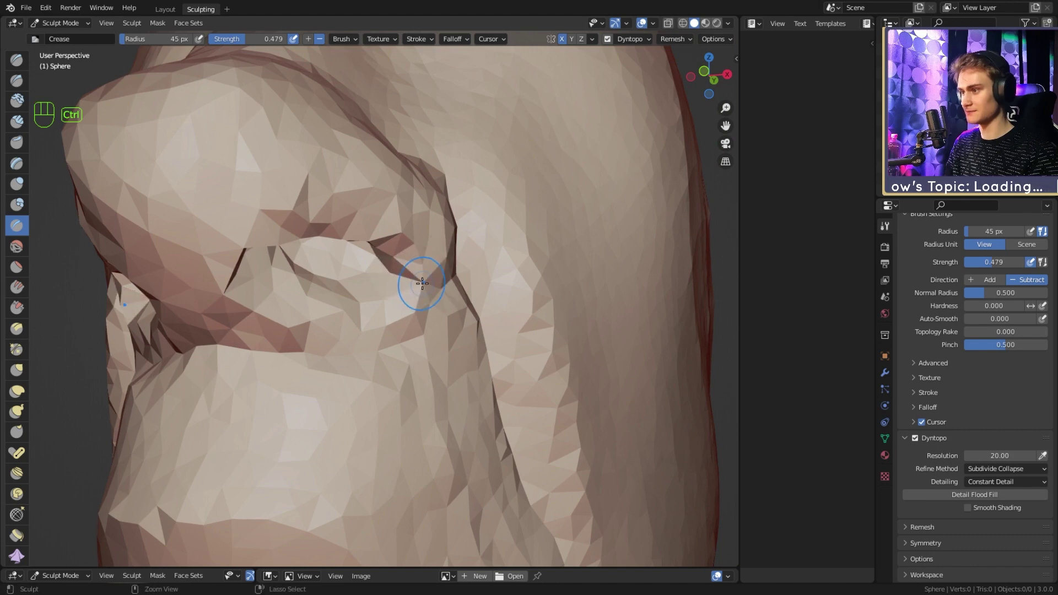
middle_click_drag(440, 283, 424, 296, "alt")
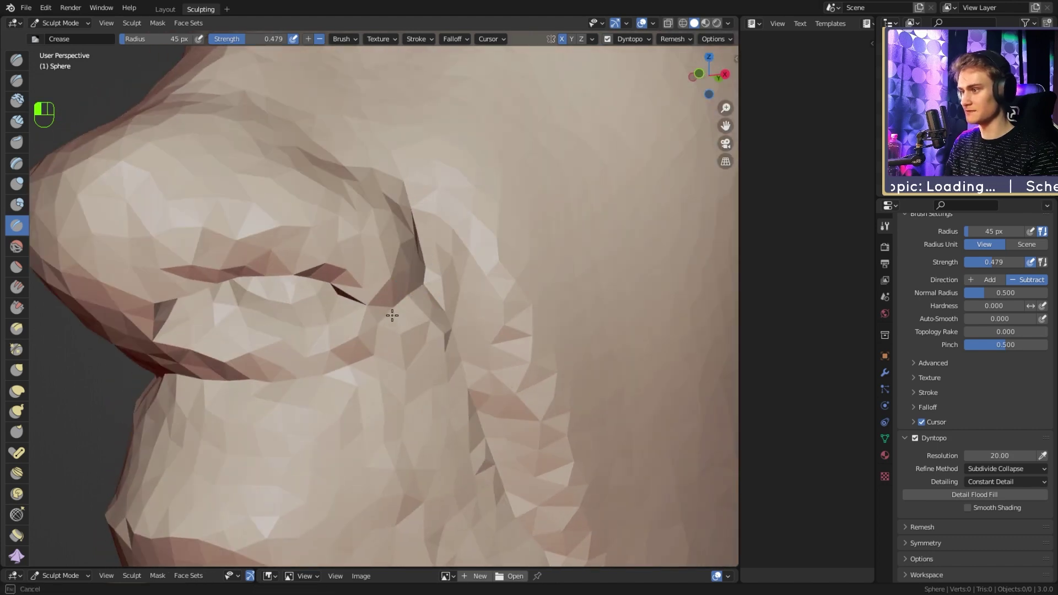
left_click_drag(392, 315, 319, 338)
left_click_drag(386, 314, 420, 292)
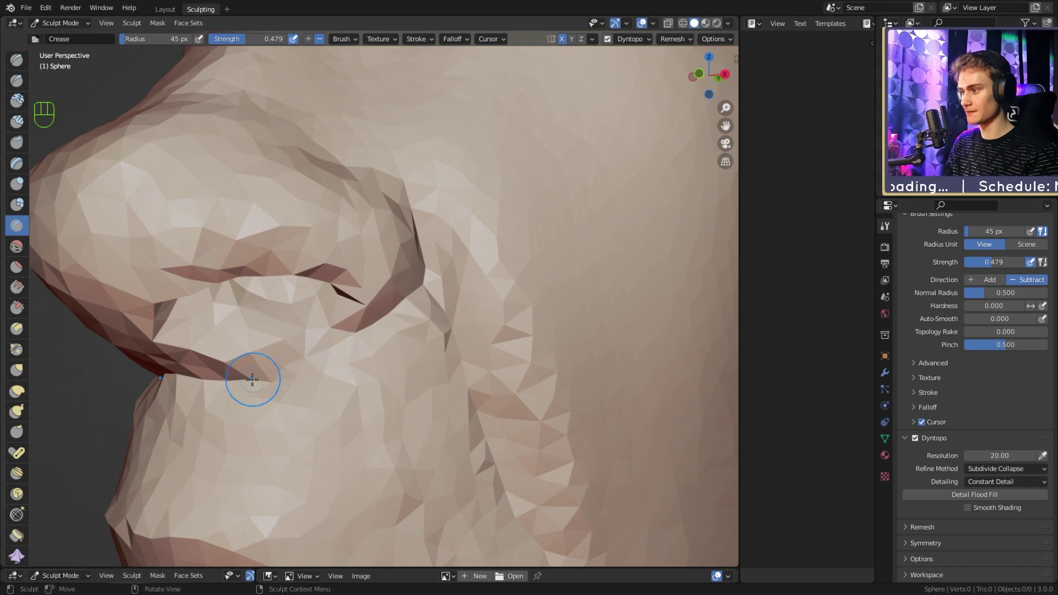
Step: Set the Dyntopo resolution to 50 and switch to the Simplify brush with an 88 px radius
middle_click_drag(435, 212, 453, 275, "alt")
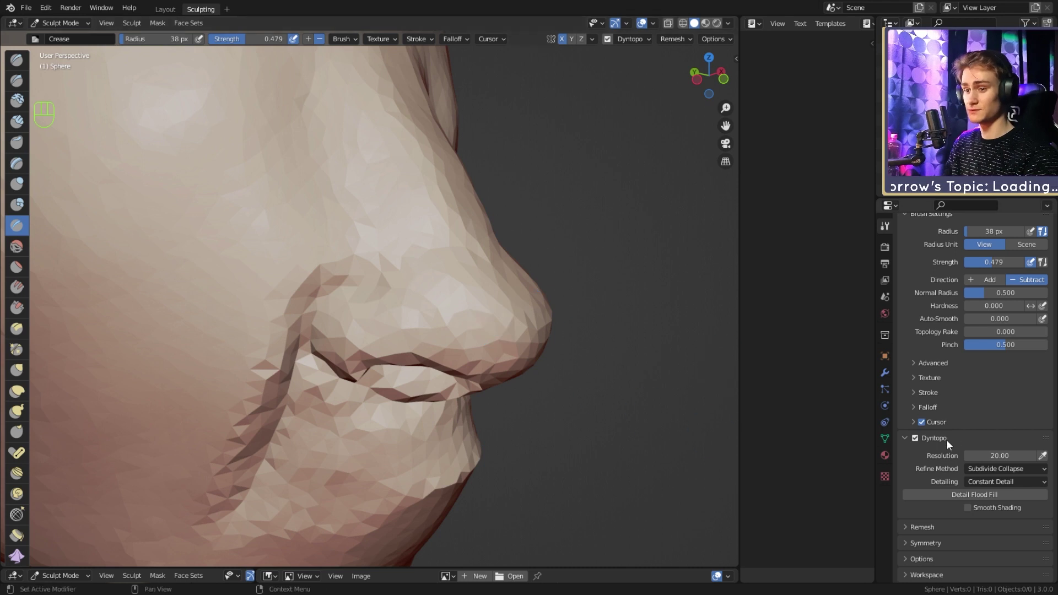
left_click(997, 455)
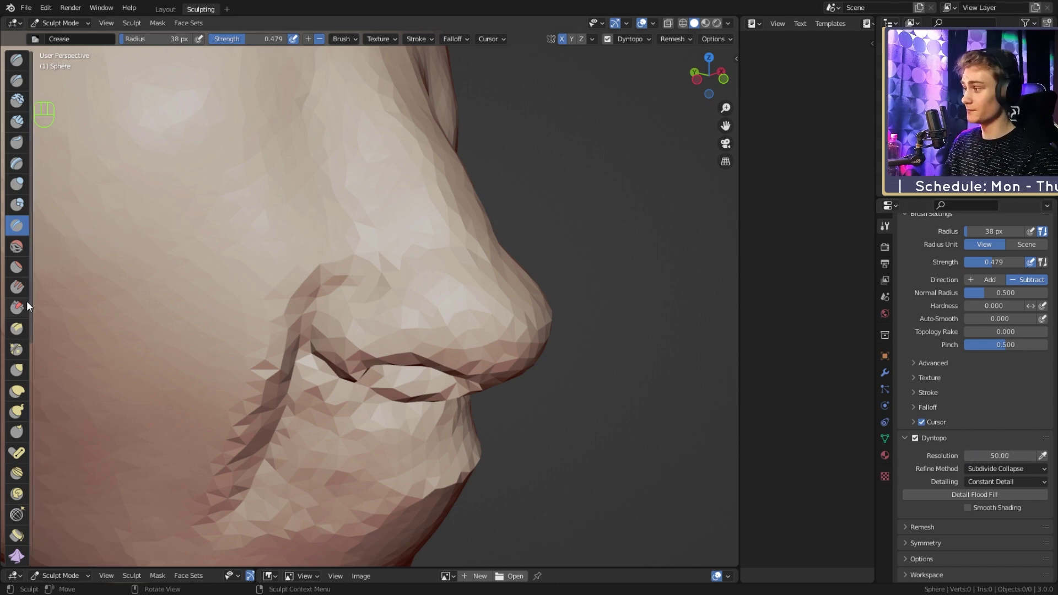
scroll(25, 301, "down", 10)
scroll(26, 301, "down", 1)
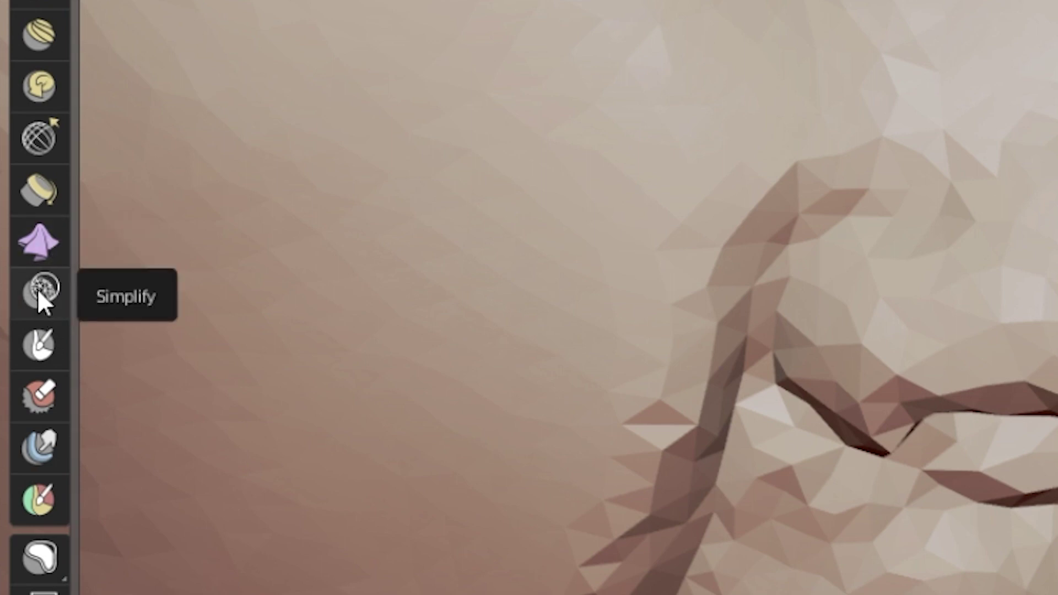
left_click(37, 291)
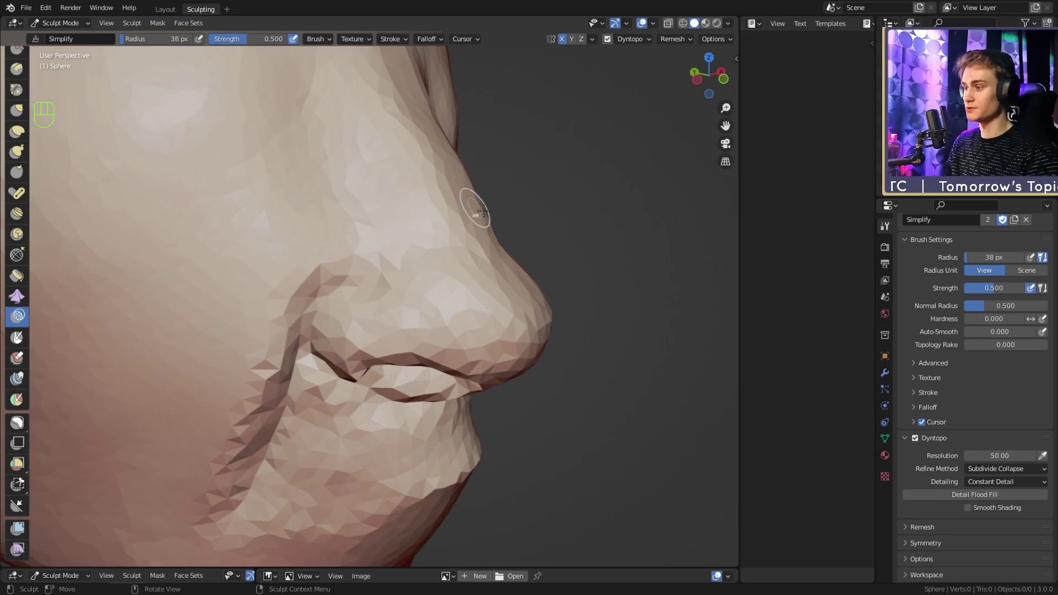
mouse_move(504, 213)
left_mouse_down("ctrl+alt")
mouse_move(447, 289)
mouse_move(345, 286)
mouse_move(363, 275)
mouse_move(380, 288)
left_mouse_up("ctrl+alt")
key("f")
left_click(373, 286)
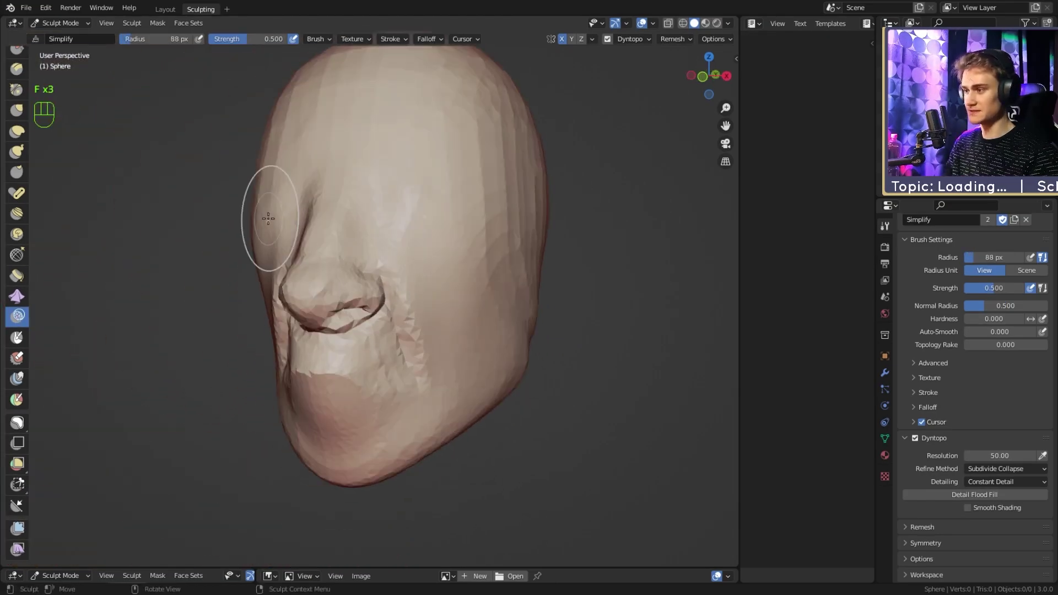
Step: Brush over the nose and mouth area with Simplify at 110 px radius, and set the radius to 65 px
mouse_move(394, 331)
left_mouse_down("alt")
mouse_move(391, 290)
mouse_move(370, 291)
mouse_move(382, 319)
left_mouse_up("alt")
key("f")
left_click(380, 290)
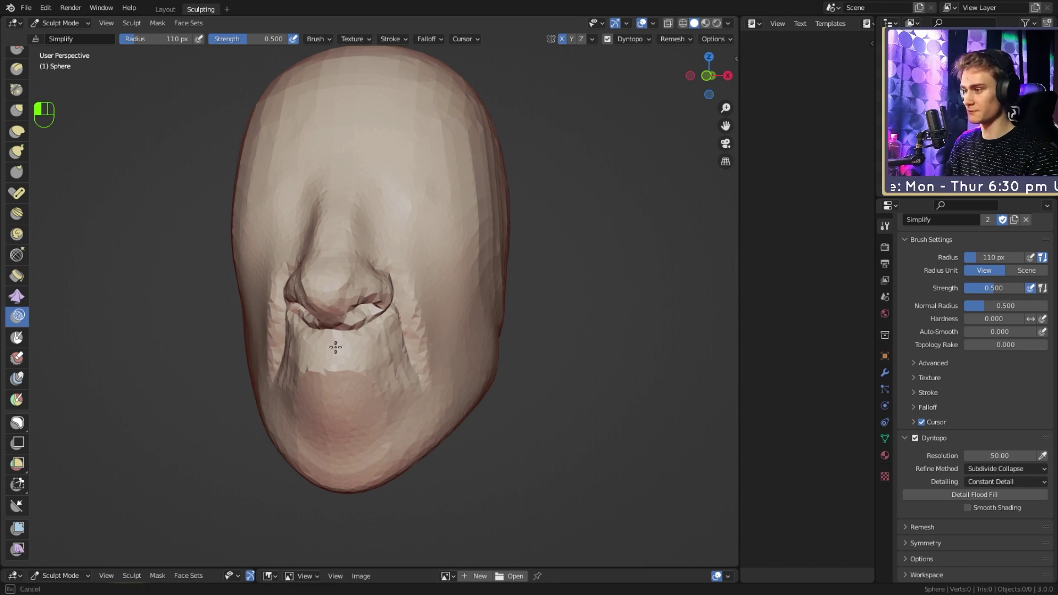
mouse_move(390, 272)
middle_mouse_down()
mouse_move(344, 233)
mouse_move(364, 220)
mouse_move(333, 314)
middle_mouse_up()
key("f")
left_click(354, 242)
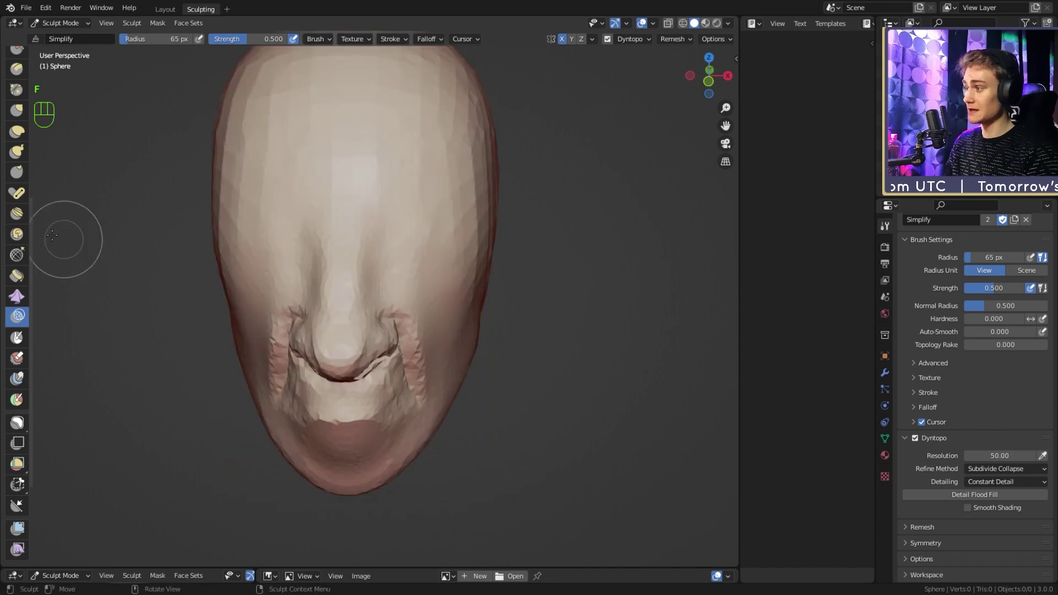
Step: Switch to the Crease brush, set its radius to 232 px, and smooth the faceted nose, mouth area and inner cheeks
left_click_drag(19, 163, 19, 185, "alt")
scroll(11, 303, "up", 8)
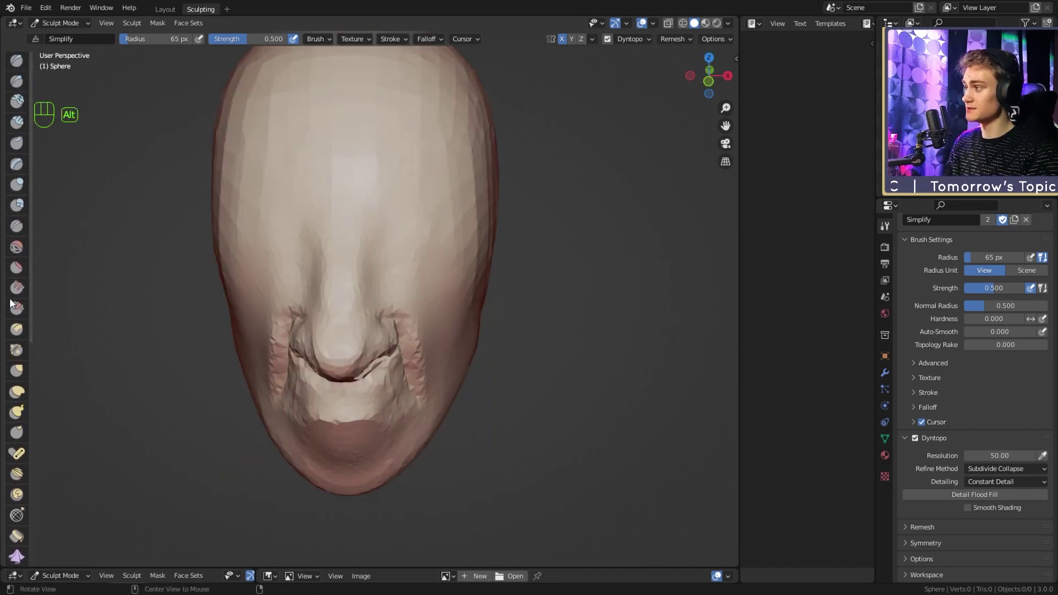
left_click(17, 226)
mouse_move(386, 279)
middle_mouse_down("alt")
mouse_move(364, 264)
mouse_move(399, 283)
mouse_move(385, 274)
middle_mouse_up("alt")
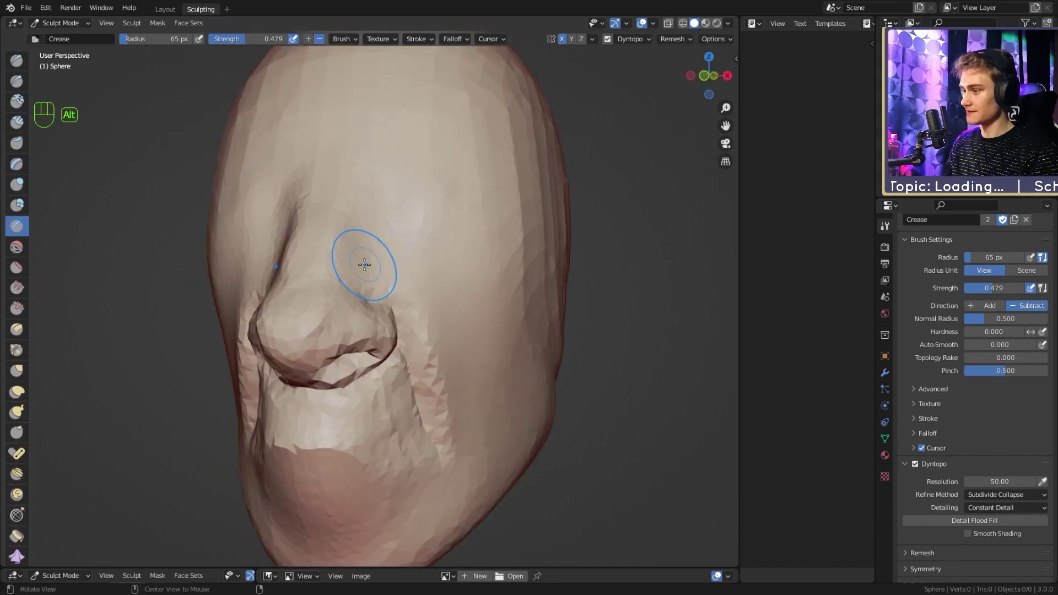
key("f")
left_click(401, 273)
key("f")
left_click(421, 272)
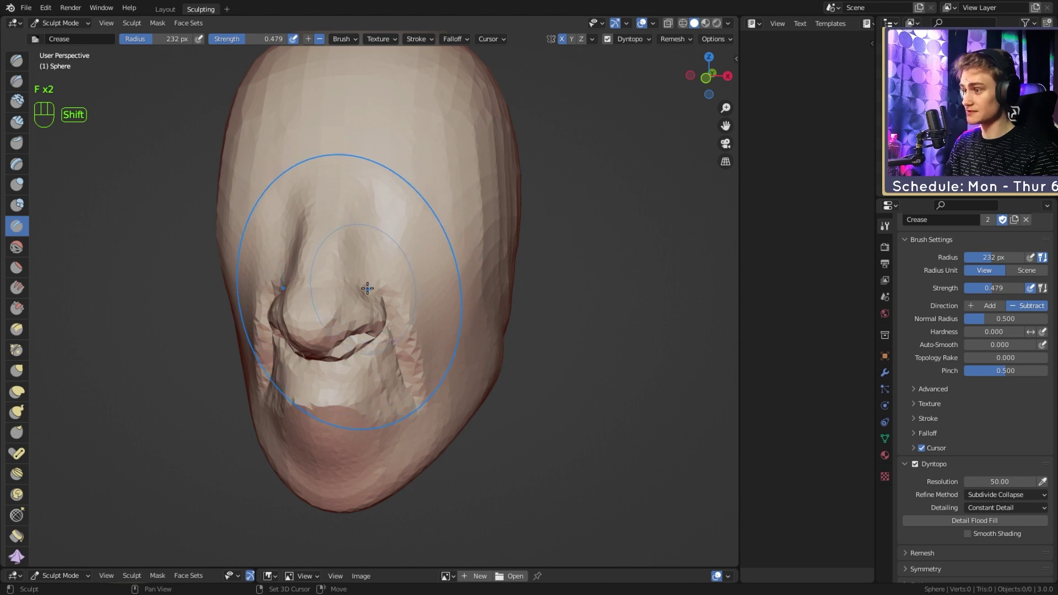
left_click_drag(365, 290, 362, 296, "shift")
mouse_move(374, 257)
left_mouse_down("shift")
mouse_move(386, 260)
mouse_move(374, 203)
left_mouse_up("shift")
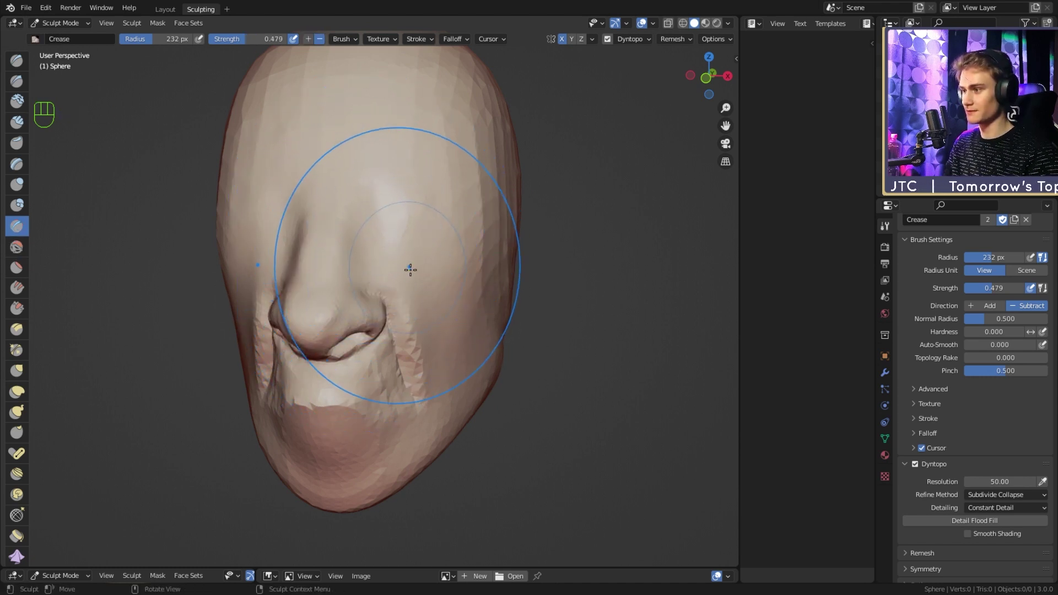
Step: Smooth the cheek folds beside the nose and mouth, reducing the brush radius to 107 px and then 43 px
middle_click_drag(409, 304, 408, 277)
left_click_drag(407, 277, 385, 353, "shift")
key("f")
left_click(385, 364)
key("f")
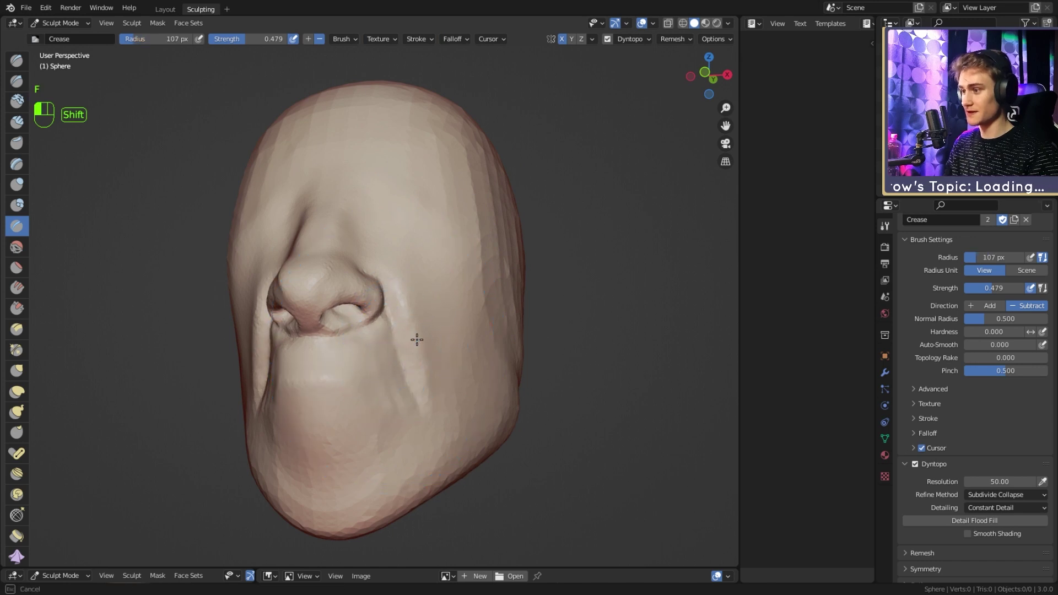
left_click(408, 324)
mouse_move(409, 324)
middle_mouse_down()
mouse_move(407, 288)
mouse_move(391, 310)
middle_mouse_up()
key("shift")
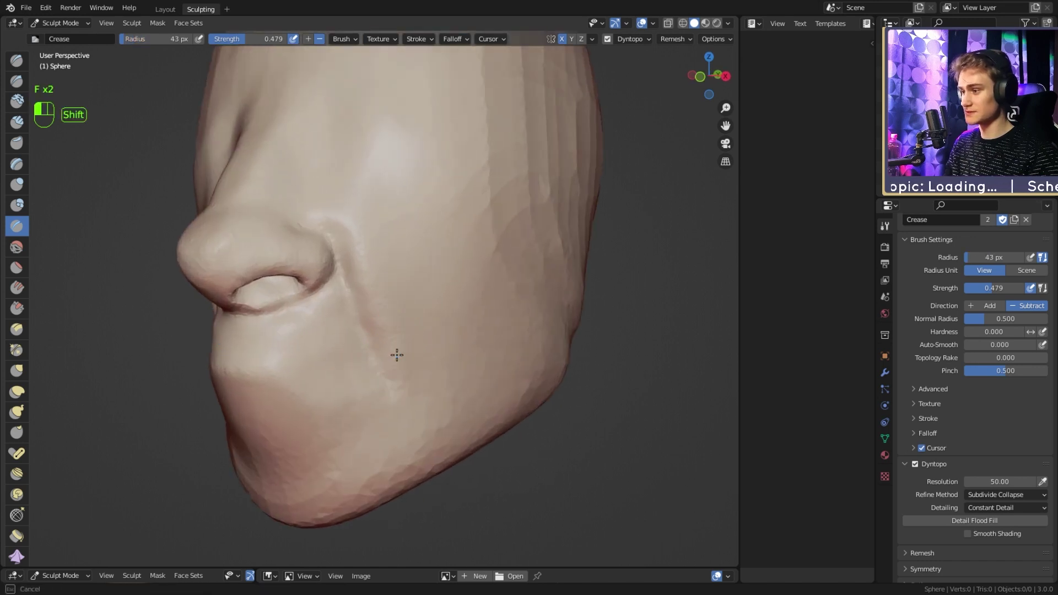
left_click_drag(363, 243, 389, 309, "shift")
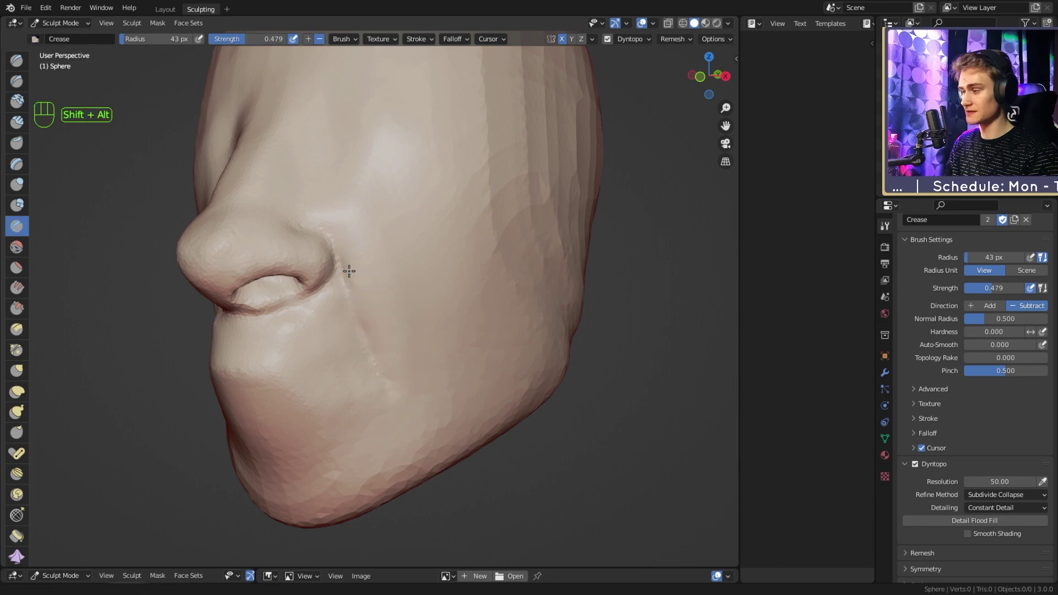
Step: Carve the crease around the outer edge and top of the nostril wing at 31 px radius
middle_click_drag(347, 272, 406, 274)
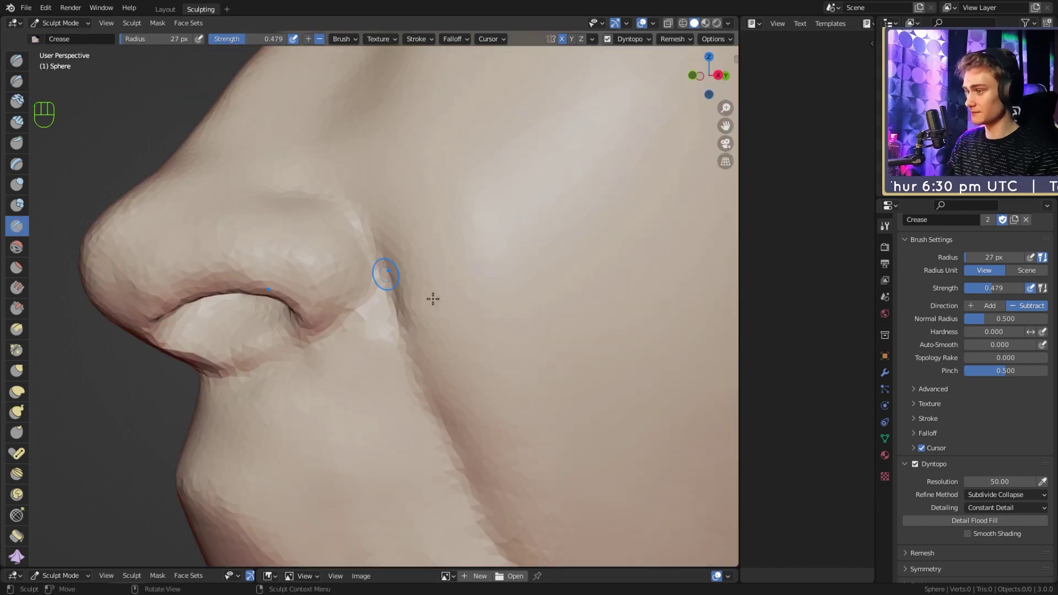
middle_click_drag(433, 299, 441, 318)
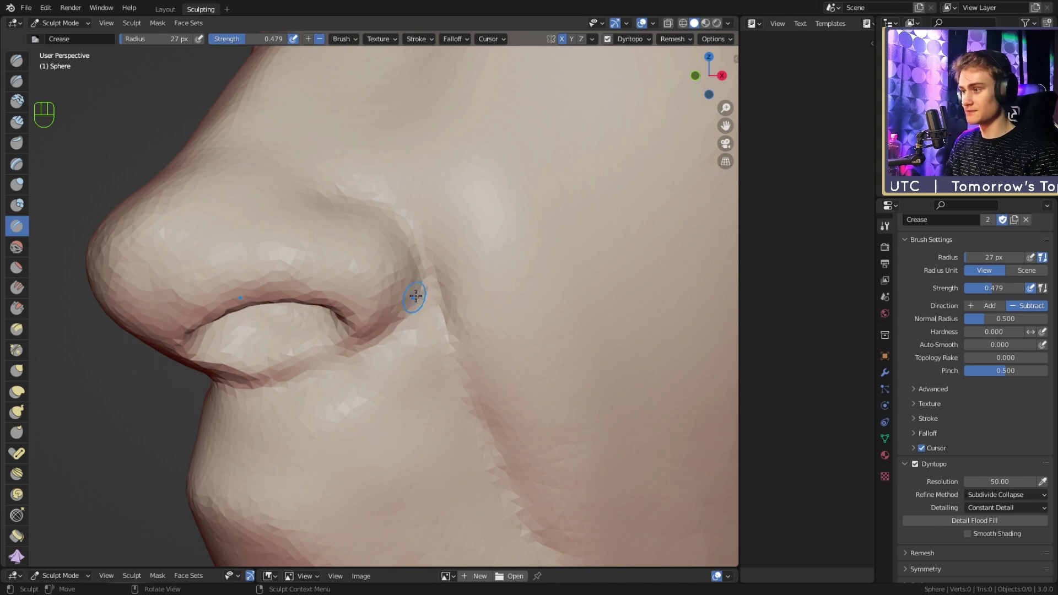
left_click_drag(399, 219, 404, 228, "alt+shift")
key("f")
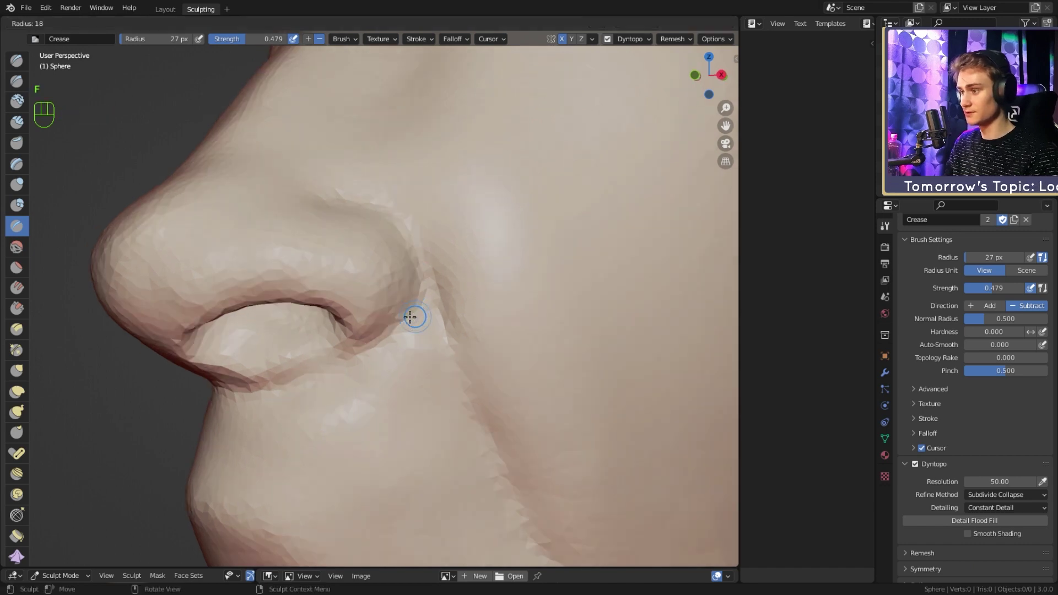
left_click(413, 317)
scroll(413, 317, "up", 1)
key("f")
left_click(414, 321)
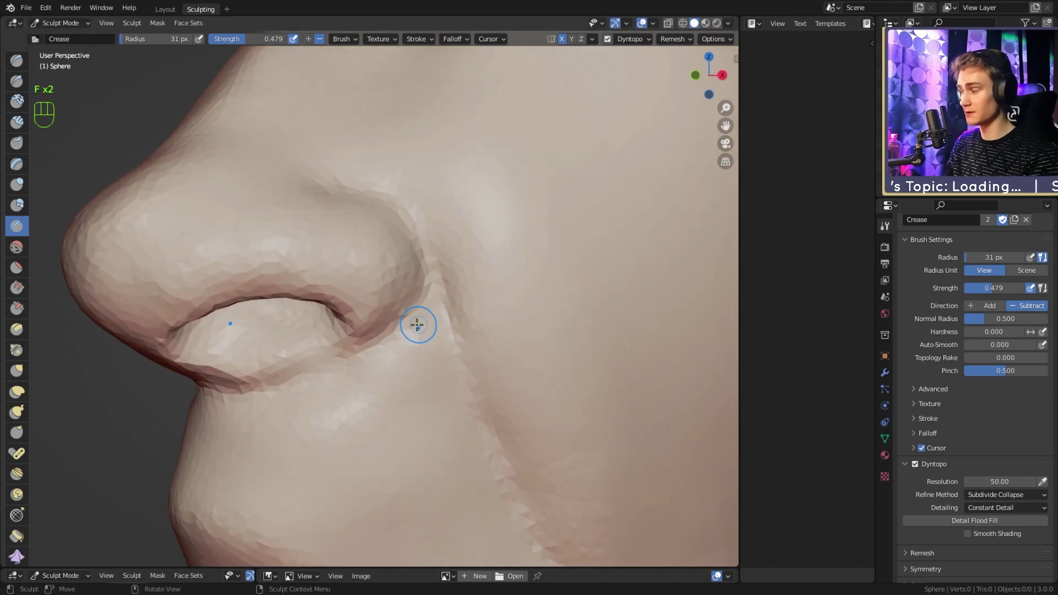
left_click_drag(381, 343, 363, 345)
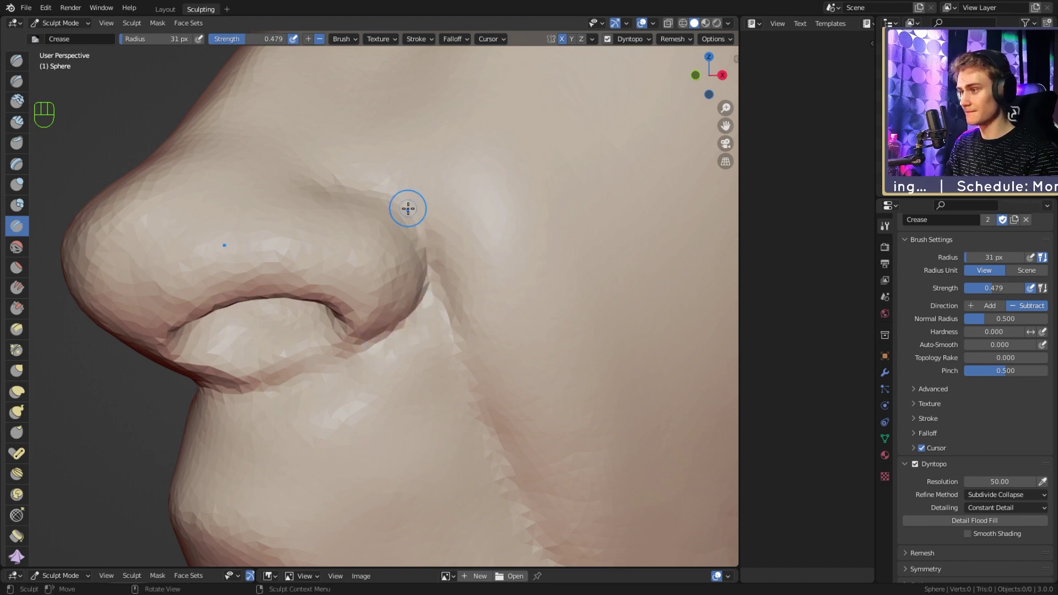
mouse_move(385, 210)
left_mouse_down()
mouse_move(346, 189)
mouse_move(318, 191)
left_mouse_up()
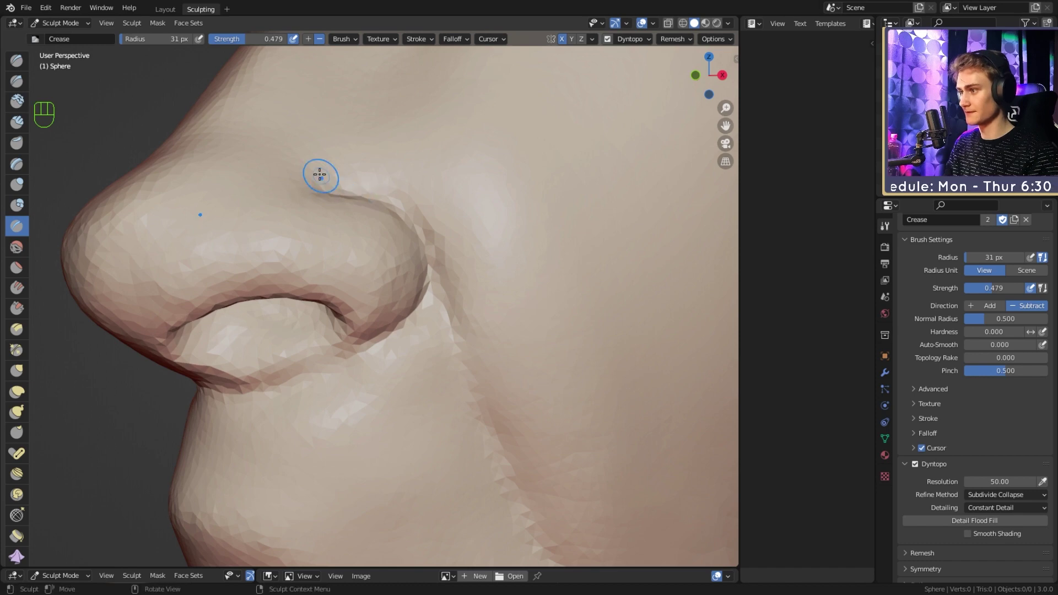
Step: Carve a crease where the underside of the nose meets the upper lip at 31 px radius, and smooth it
mouse_move(422, 231)
middle_mouse_down()
mouse_move(406, 229)
mouse_move(430, 220)
mouse_move(400, 293)
middle_mouse_up()
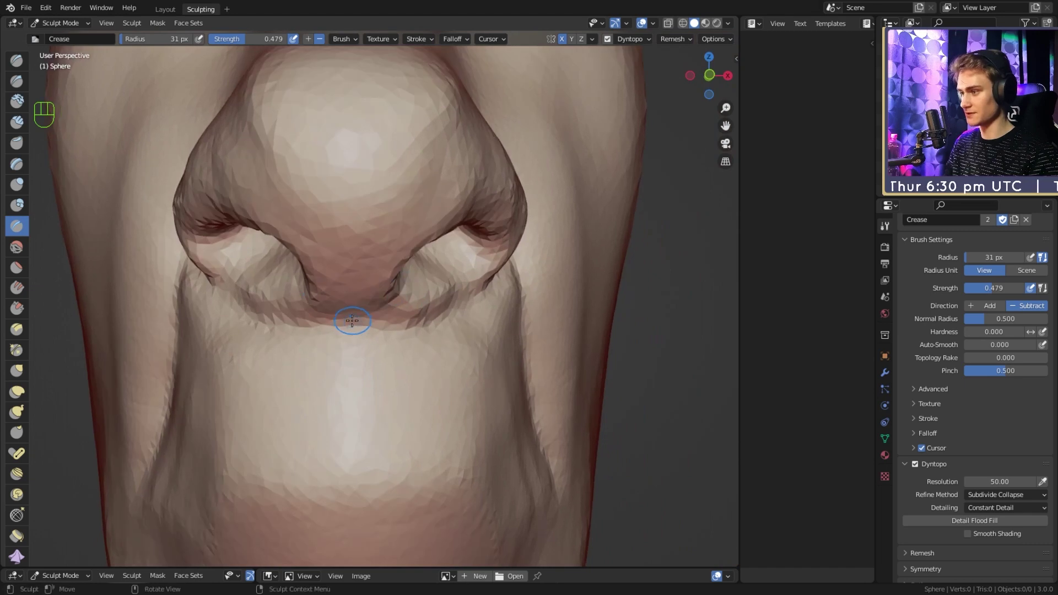
mouse_move(352, 324)
left_mouse_down()
mouse_move(433, 316)
mouse_move(412, 314)
left_mouse_up()
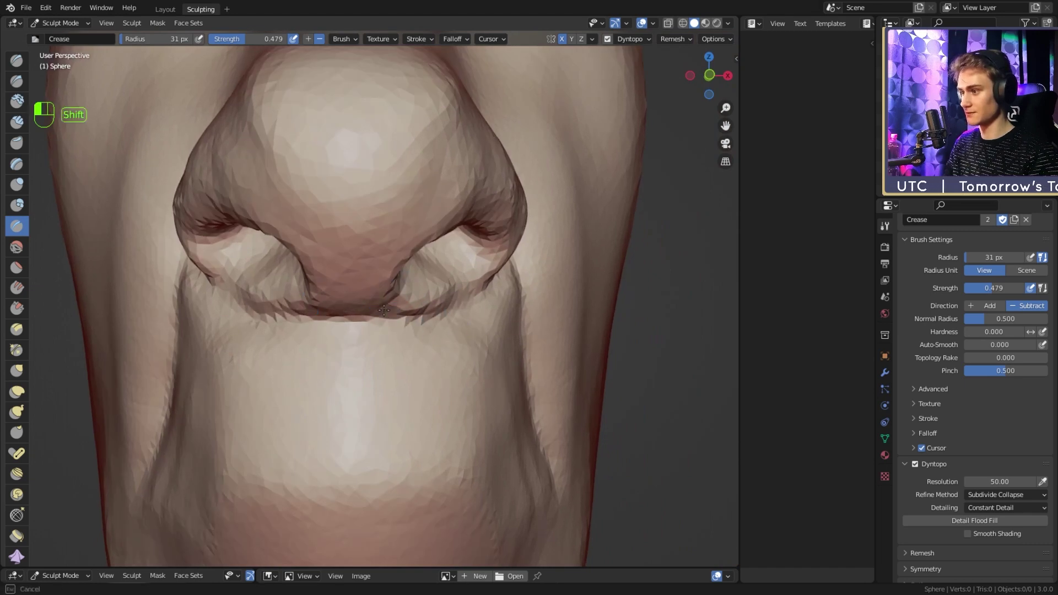
left_click_drag(427, 311, 408, 315, "shift")
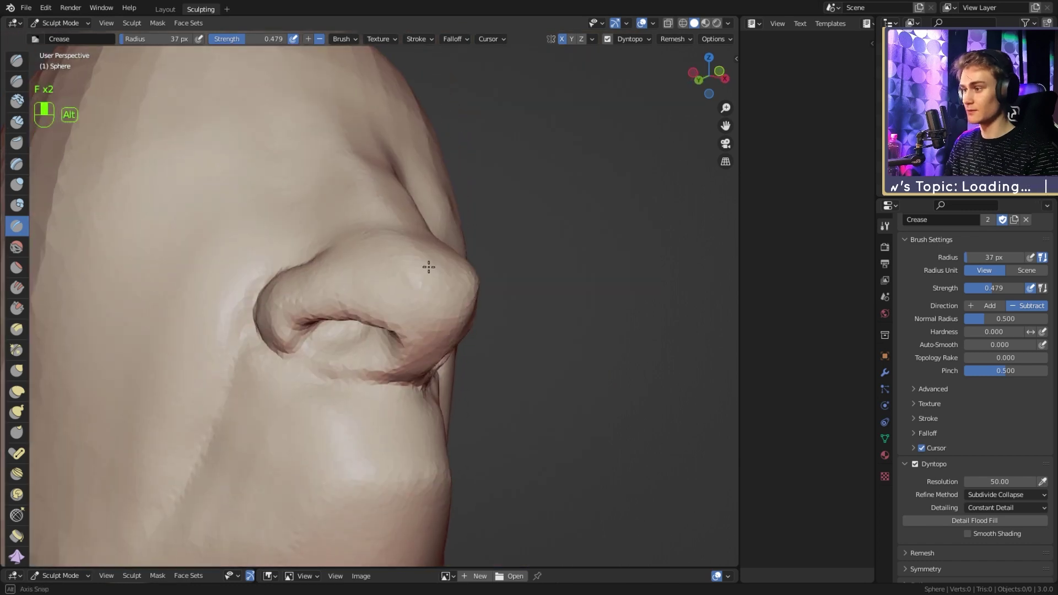
scroll(430, 269, "up", 2)
mouse_move(428, 265)
middle_mouse_down()
mouse_move(427, 286)
mouse_move(406, 309)
mouse_move(350, 286)
mouse_move(378, 279)
mouse_move(356, 288)
middle_mouse_up()
key("4")
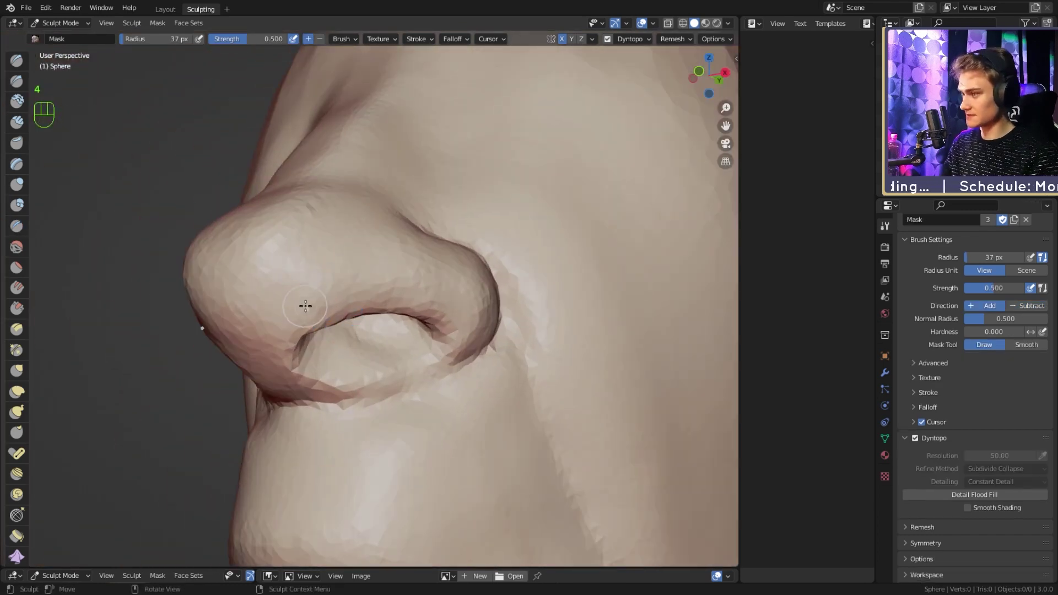
key("f")
left_click(298, 308)
left_click_drag(286, 330, 316, 279)
left_click_drag(335, 314, 342, 299)
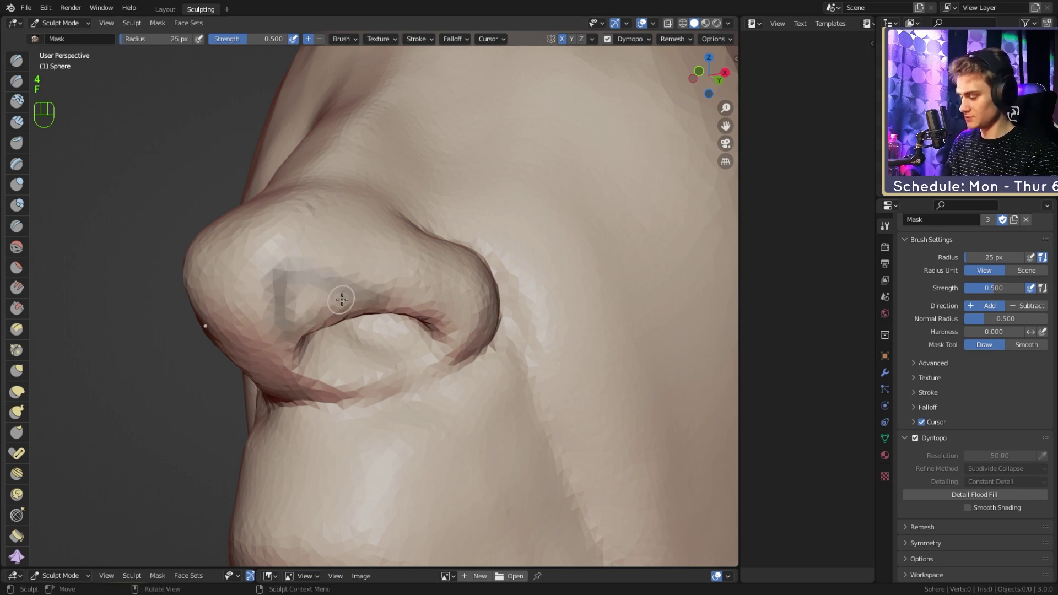
key("ctrl+z")
Step: Return to the Crease brush, smooth the side of the nose above the nostril at 63 px radius, and enlarge the radius
key("2")
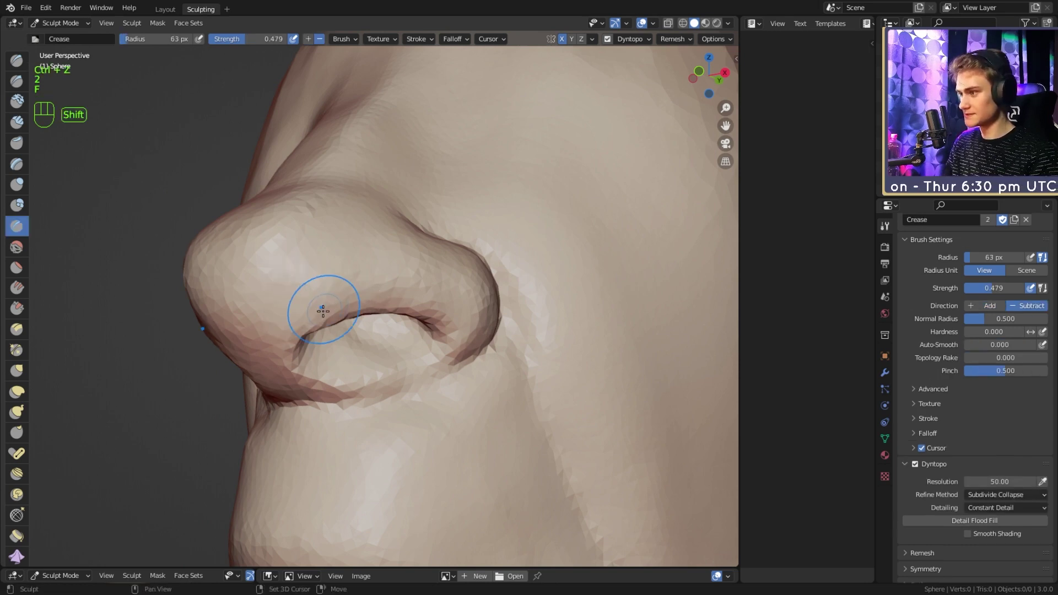
mouse_move(316, 305)
left_mouse_down("shift")
mouse_move(301, 286)
mouse_move(296, 307)
mouse_move(369, 275)
mouse_move(419, 278)
left_mouse_up("shift")
key("f")
left_click(455, 317)
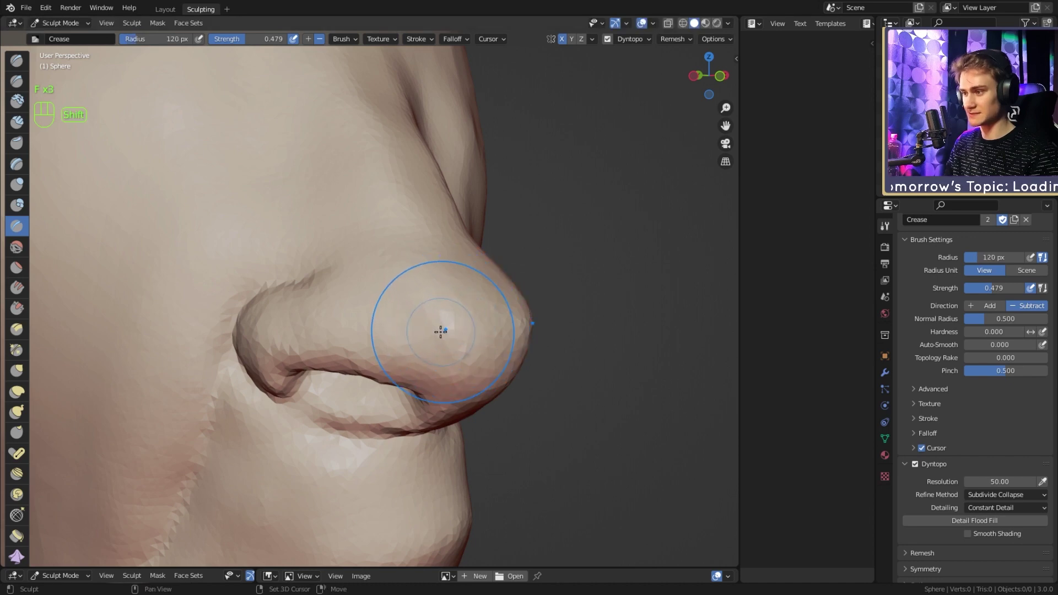
Step: Smooth the nose tip and its transition into the nostril wing, adjusting the brush radius to 130 px and then 87 px
key("f")
left_click(422, 326)
mouse_move(450, 319)
left_mouse_down("alt")
mouse_move(428, 322)
mouse_move(439, 344)
mouse_move(407, 311)
left_mouse_up("alt")
key("f")
left_click(451, 329)
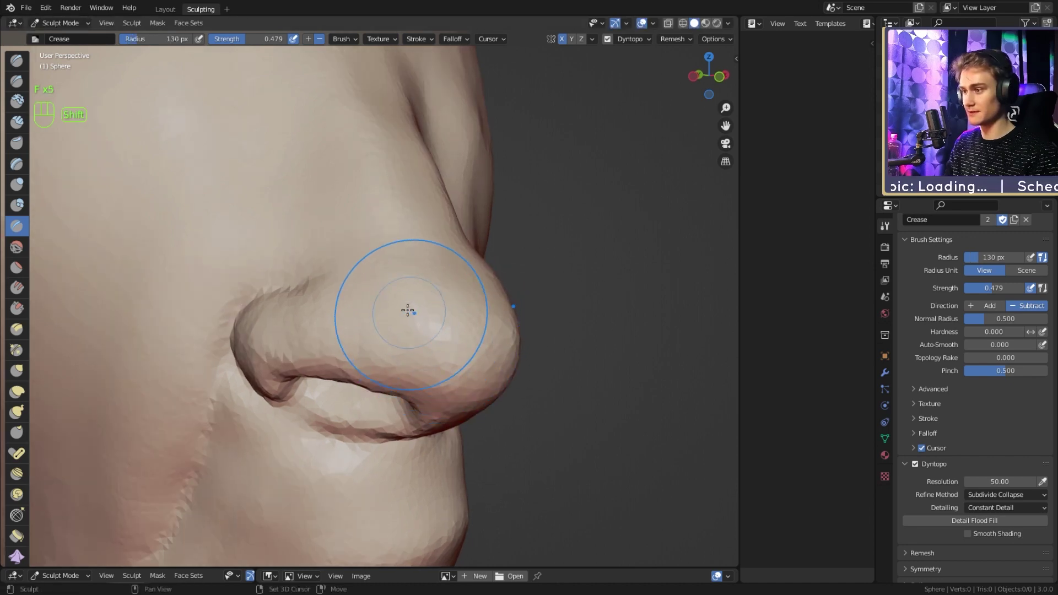
middle_click_drag(408, 311, 385, 298)
key("f")
left_click(364, 308)
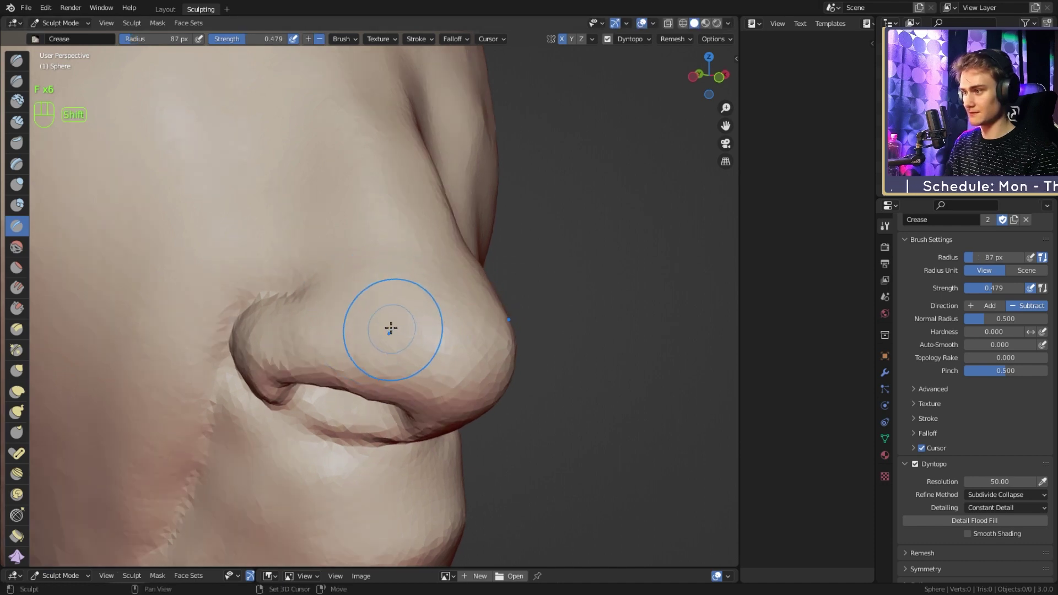
Step: Carve grooves along both sides of the nose bridge above the tip with Crease strokes at 33 px and 51 px radius
mouse_move(388, 329)
middle_mouse_down()
mouse_move(402, 308)
mouse_move(384, 313)
mouse_move(346, 293)
mouse_move(373, 292)
middle_mouse_up()
key("f")
left_click(345, 292)
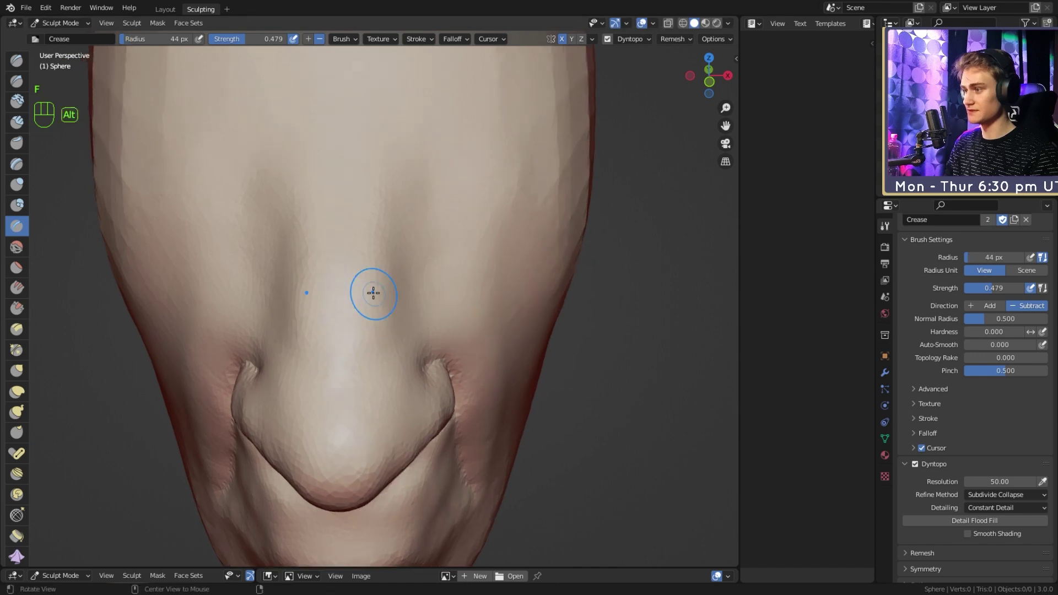
middle_click_drag(411, 342, 394, 288)
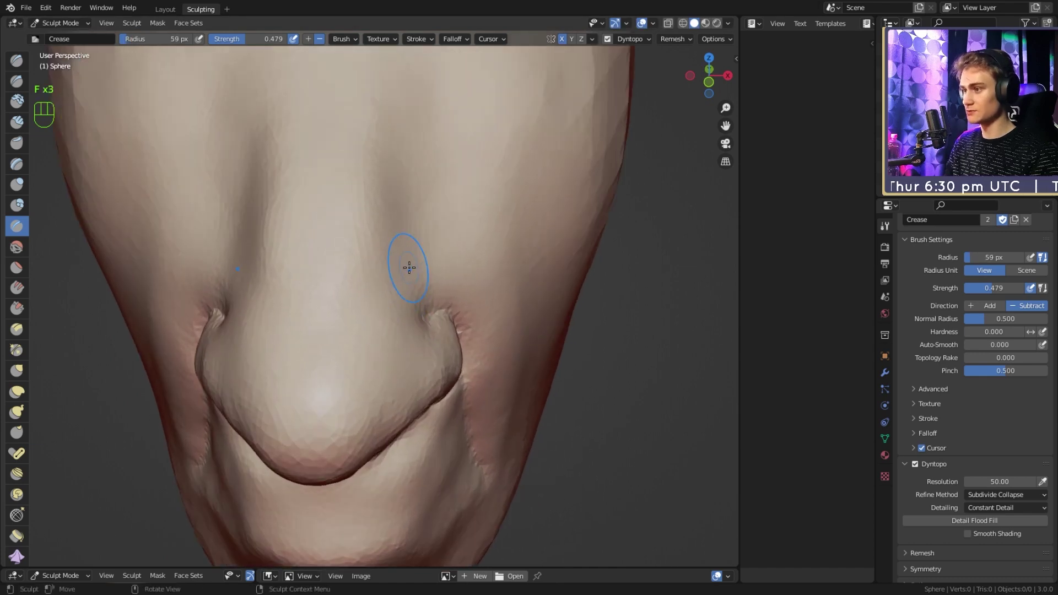
mouse_move(413, 221)
middle_mouse_down()
mouse_move(370, 323)
mouse_move(346, 330)
middle_mouse_up()
key("f")
left_click(355, 323)
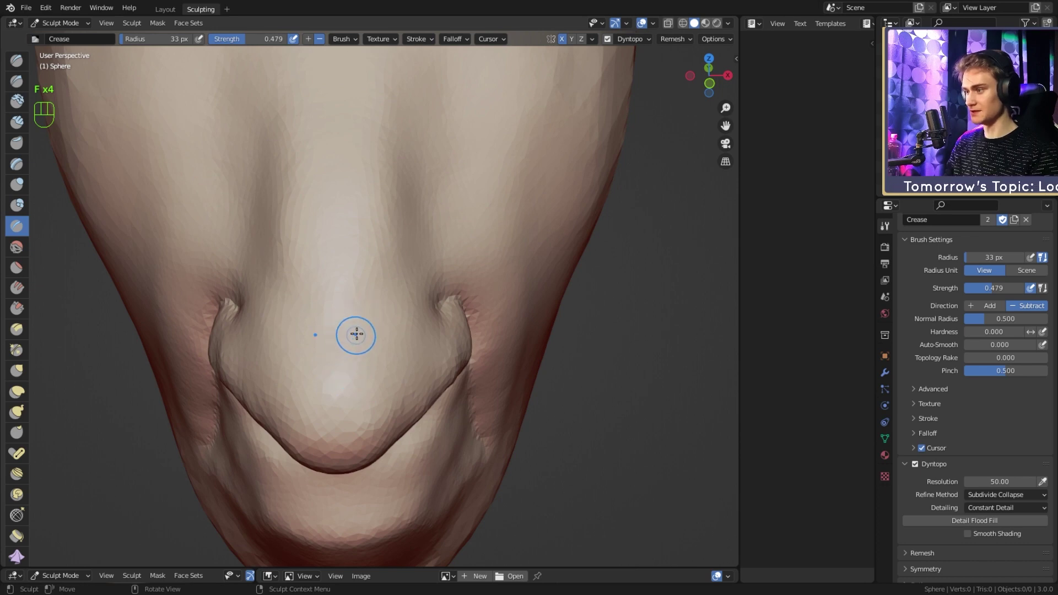
left_click_drag(387, 285, 421, 205)
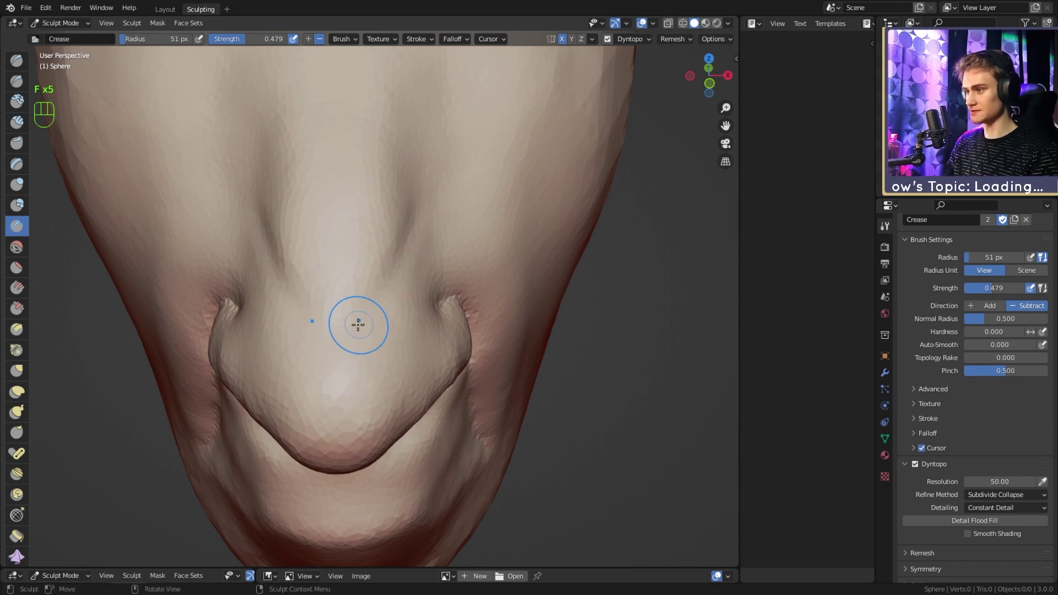
mouse_move(360, 319)
left_mouse_down()
mouse_move(422, 207)
mouse_move(436, 247)
mouse_move(404, 275)
mouse_move(426, 219)
left_mouse_up()
mouse_move(375, 303)
left_mouse_down()
mouse_move(420, 221)
mouse_move(384, 270)
mouse_move(405, 213)
left_mouse_up()
Step: Enlarge the brush radius and smooth the grooves along the sides of the nose bridge
key("f")
left_click(481, 221)
left_click_drag(431, 271, 387, 319, "shift")
left_click_drag(394, 312, 425, 274, "shift")
Step: Raise ridges along both edges of the nose bridge with inverted Crease strokes at 66 px radius, undoing the first attempt
middle_click_drag(425, 274, 413, 344)
key("f")
left_click(397, 344)
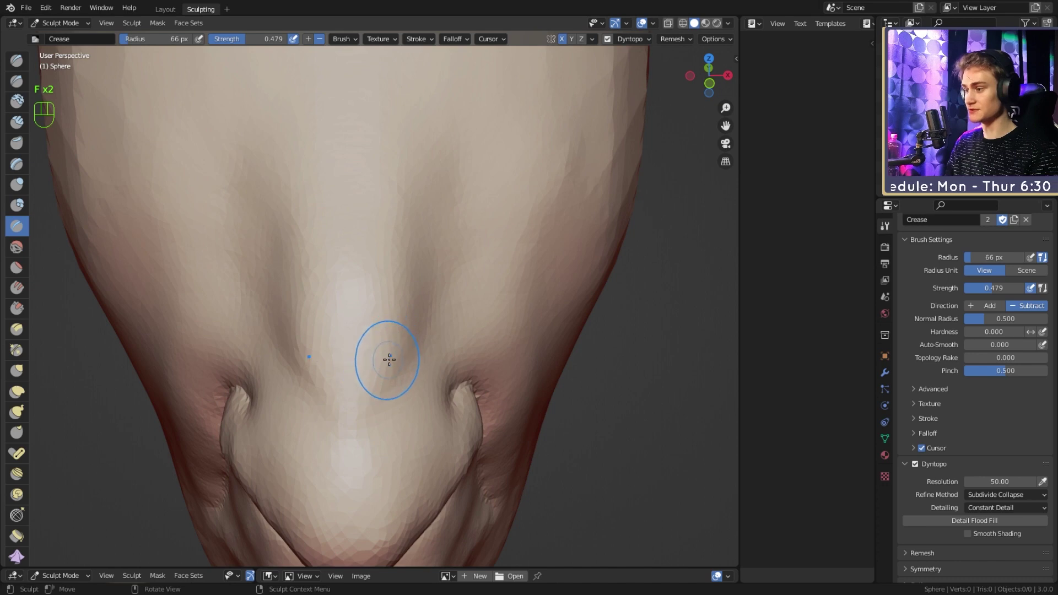
left_click_drag(373, 379, 406, 290, "ctrl")
key("ctrl+z")
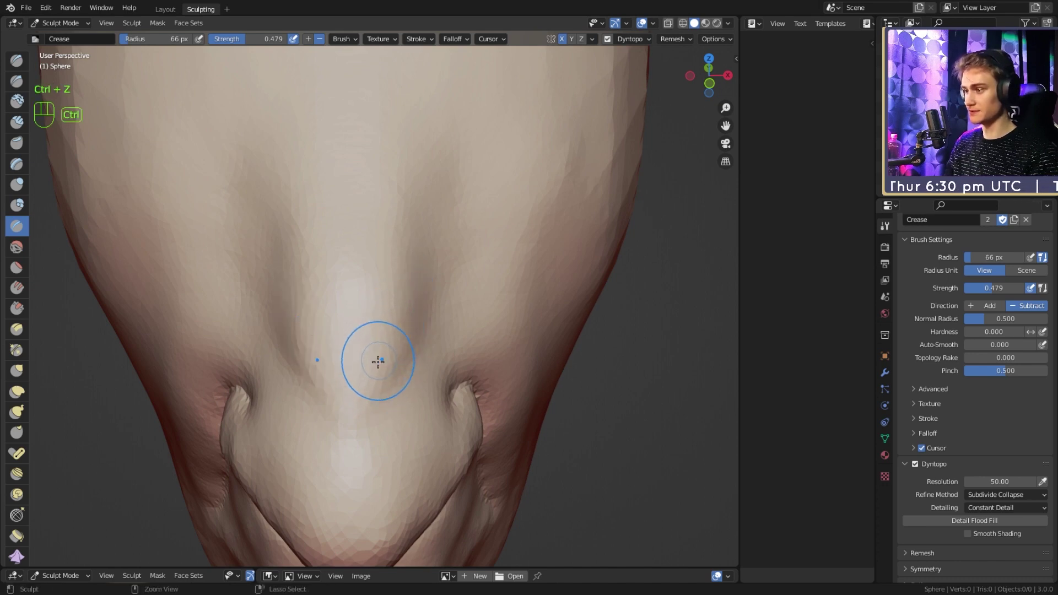
left_click_drag(379, 362, 396, 196, "ctrl")
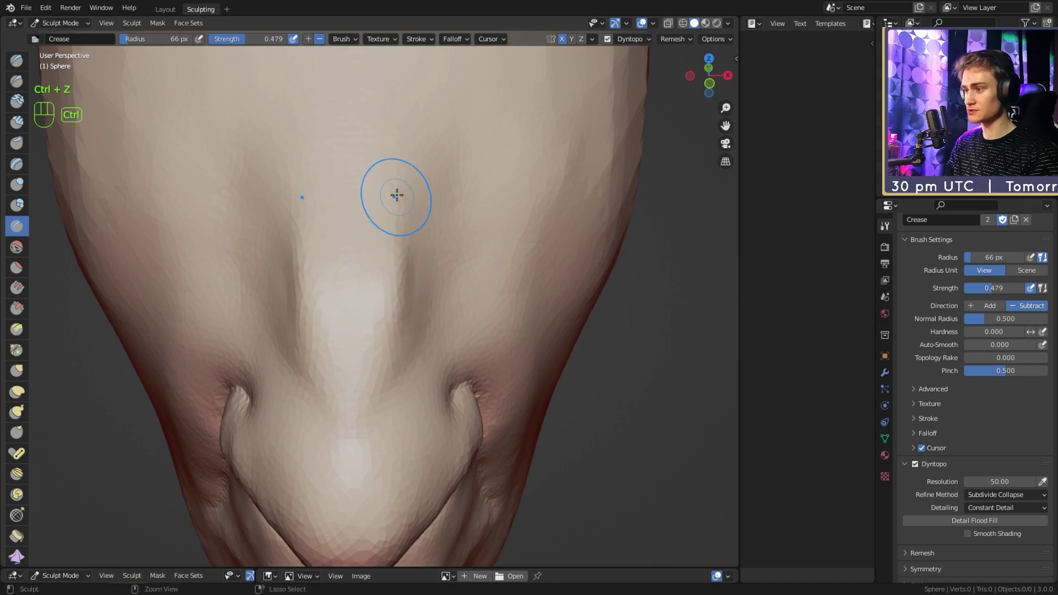
left_click_drag(408, 265, 393, 168, "ctrl")
left_click_drag(397, 220, 391, 132, "ctrl")
Step: Set the brush radius to 92 px and smooth the ridges and hollows along the sides of the nose bridge
key("f")
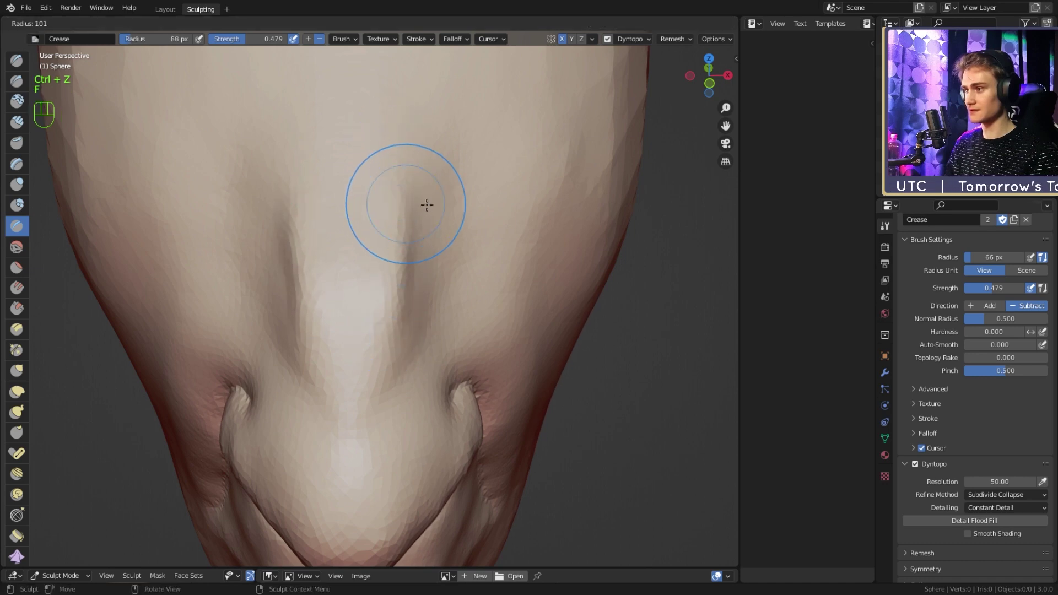
left_click(413, 224)
key("f")
left_click(425, 291)
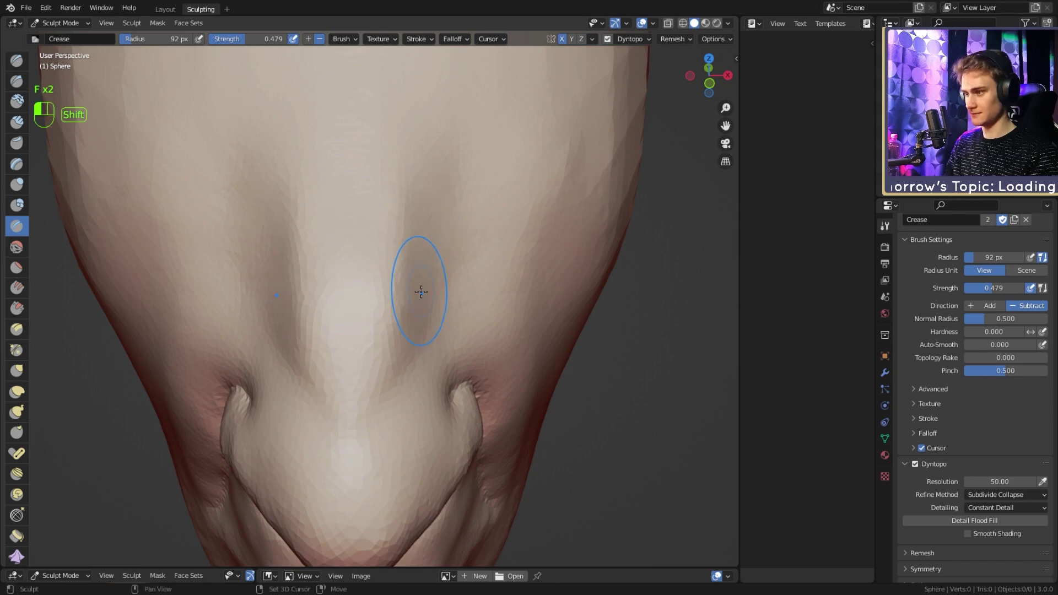
key("f")
left_click(432, 284)
mouse_move(433, 284)
middle_mouse_down()
mouse_move(444, 250)
mouse_move(402, 267)
mouse_move(385, 258)
mouse_move(380, 266)
mouse_move(425, 290)
middle_mouse_up()
Step: Set the Crease radius to 48 px and carve a line from the top of the nostril wing up between nose and cheek
key("f")
left_click(458, 313)
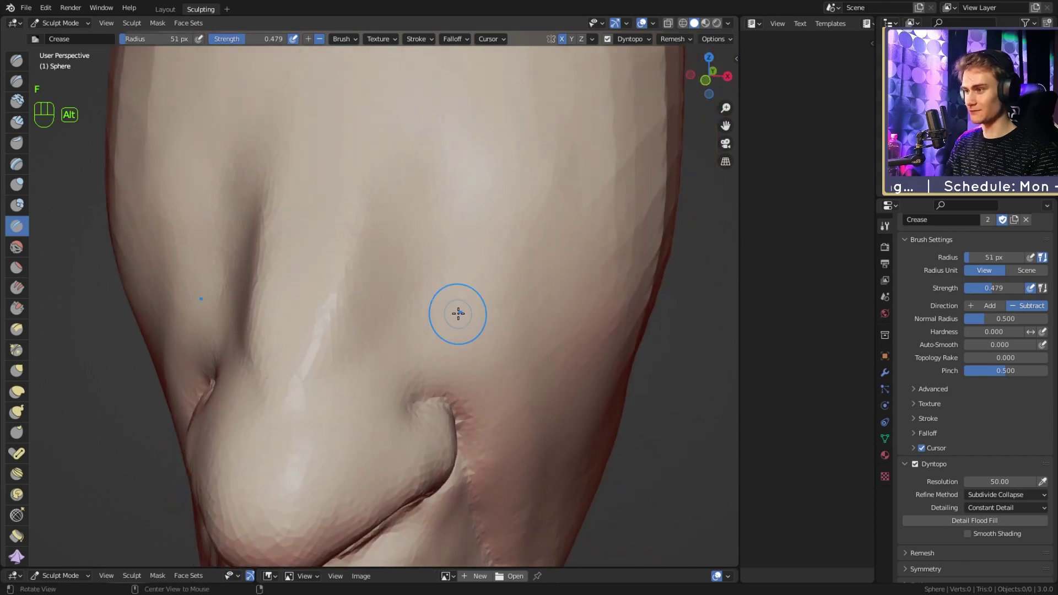
left_click_drag(458, 314, 466, 307, "alt")
left_click_drag(413, 269, 426, 281, "alt")
key("f")
left_click(433, 336)
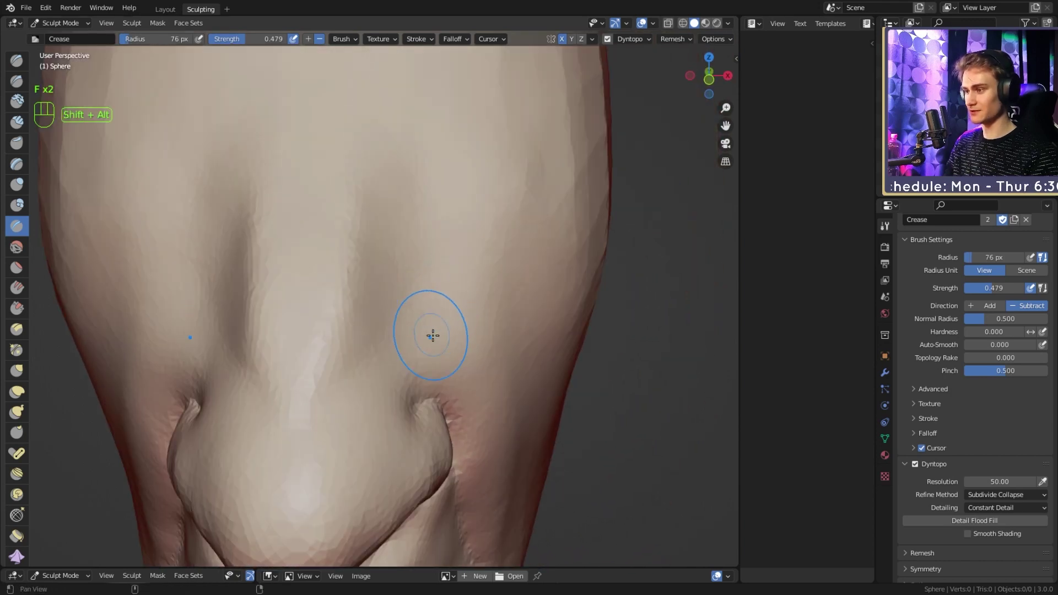
middle_click_drag(433, 336, 432, 355, "alt")
key("f")
left_click(413, 385)
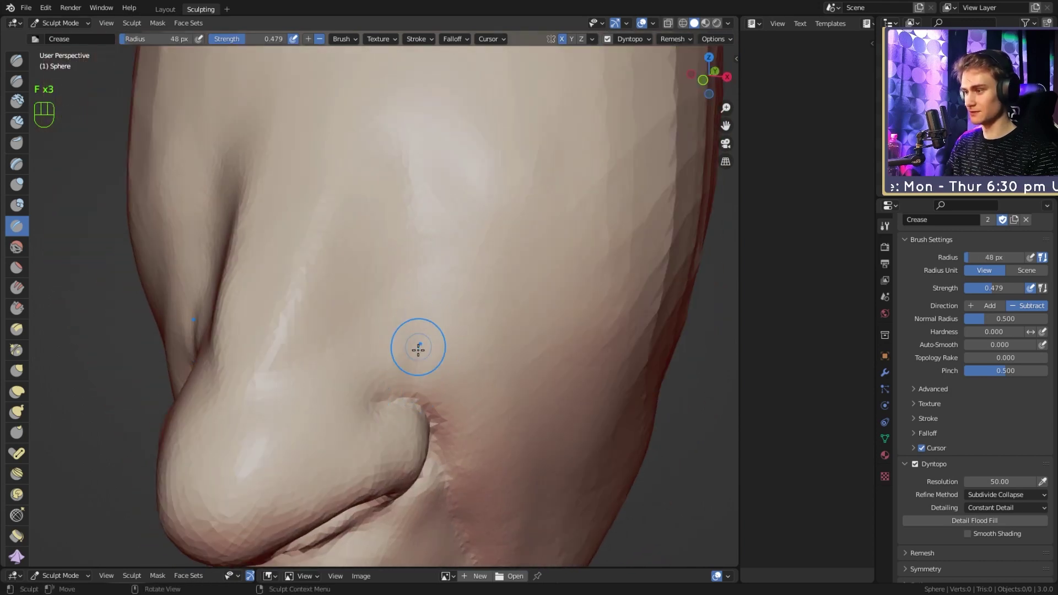
left_click_drag(406, 396, 424, 258)
left_click_drag(410, 393, 425, 192)
middle_click_drag(420, 242, 437, 250)
mouse_move(413, 185)
left_mouse_down()
mouse_move(420, 251)
mouse_move(423, 162)
left_mouse_up()
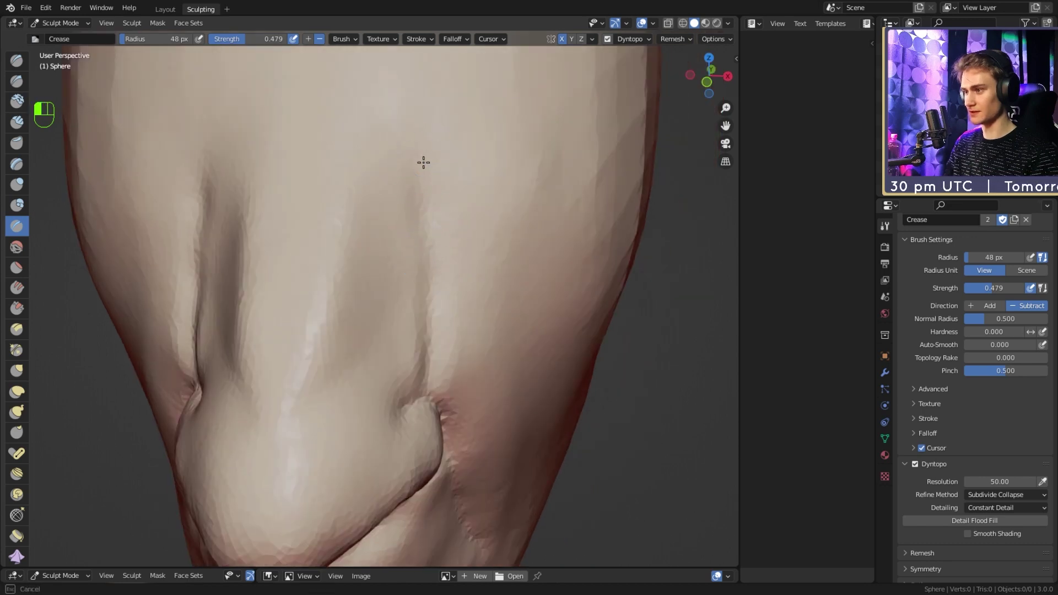
Step: Extend the Crease line between nose and cheek down to the nostril wing, and carve the nose bridge's side with inverted Clay Strips at 37 px radius
left_click_drag(431, 278, 426, 364)
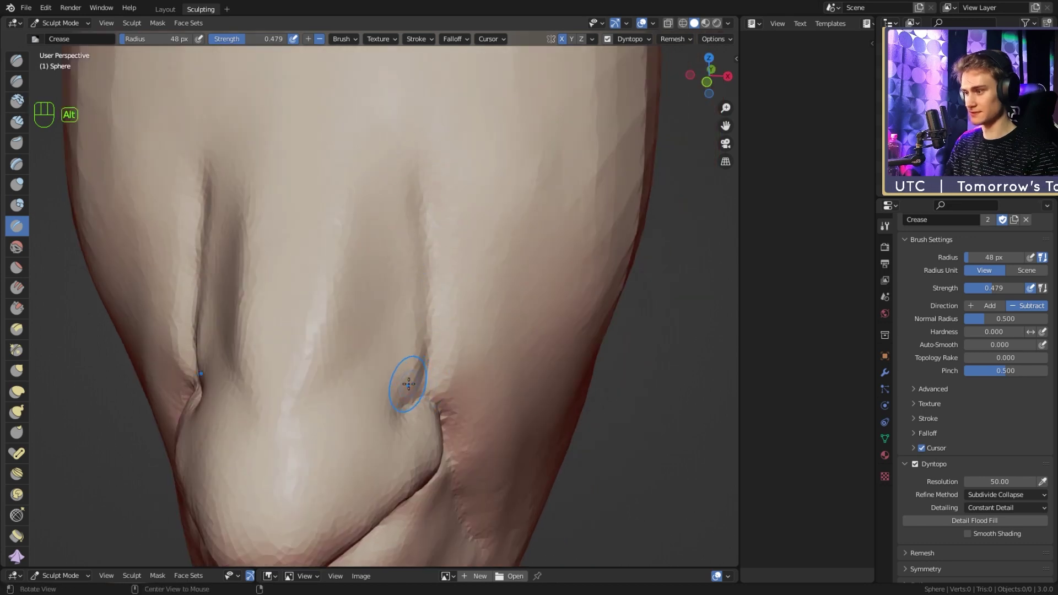
middle_click_drag(419, 386, 402, 364)
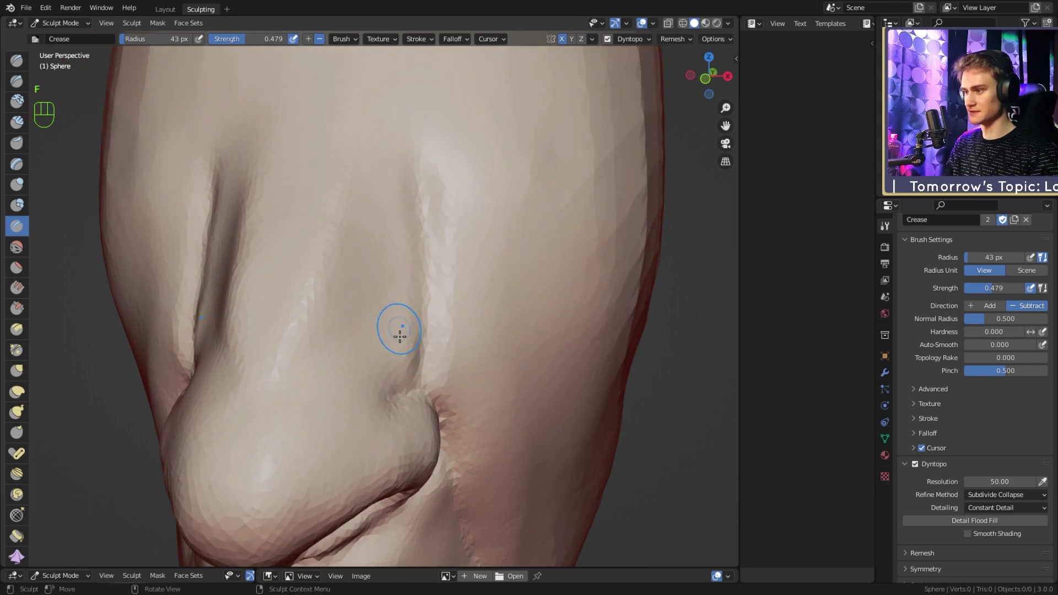
key("1")
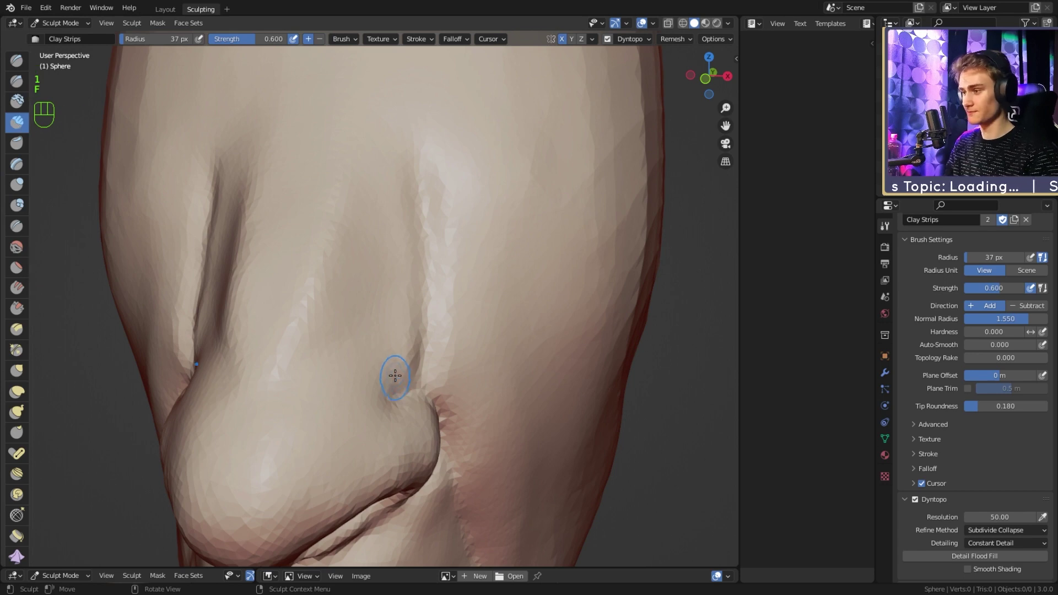
left_click_drag(394, 340, 404, 163, "ctrl")
mouse_move(404, 163)
left_mouse_down("ctrl")
mouse_move(416, 331)
mouse_move(404, 154)
mouse_move(406, 362)
mouse_move(379, 385)
mouse_move(336, 375)
left_mouse_up("ctrl")
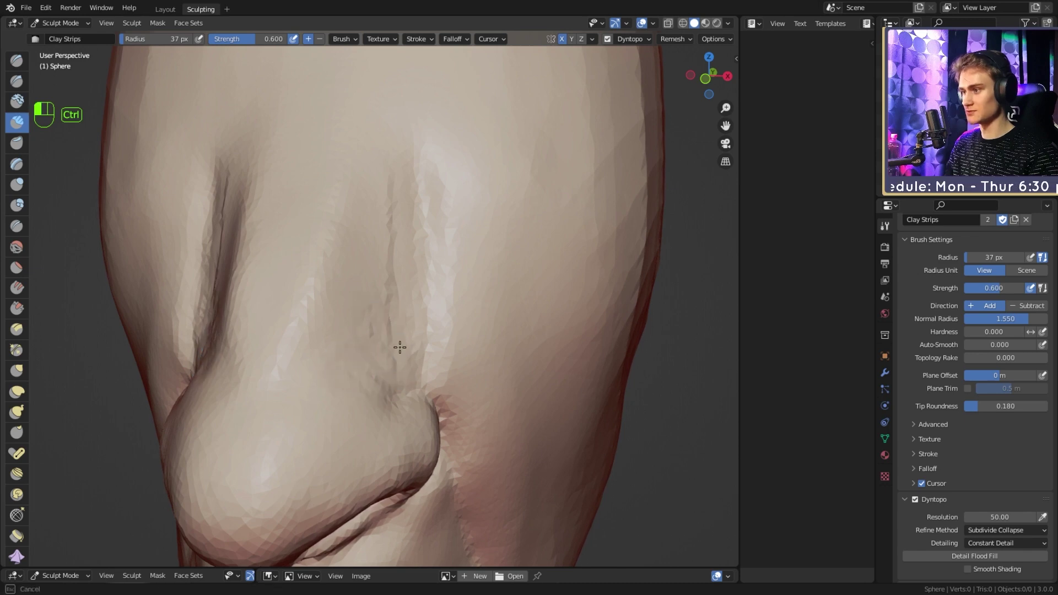
Step: Set the brush radius to 71 px and smooth the carved strokes along the side of the nose bridge down to the nostril wing
key("d")
key("f")
left_click(404, 249)
left_click_drag(391, 246, 390, 247, "shift")
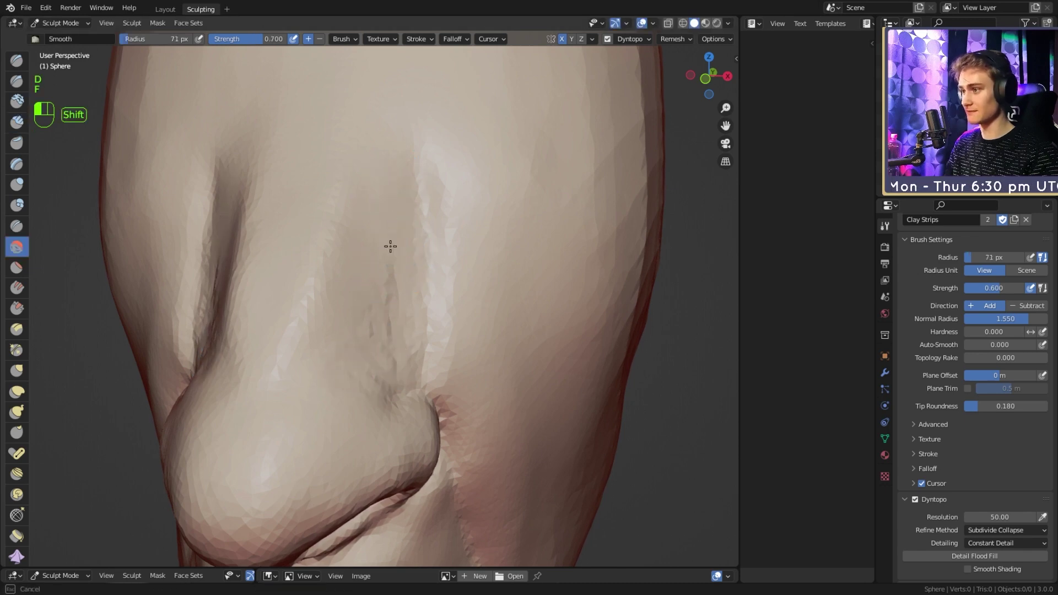
left_click_drag(329, 353, 392, 354, "shift")
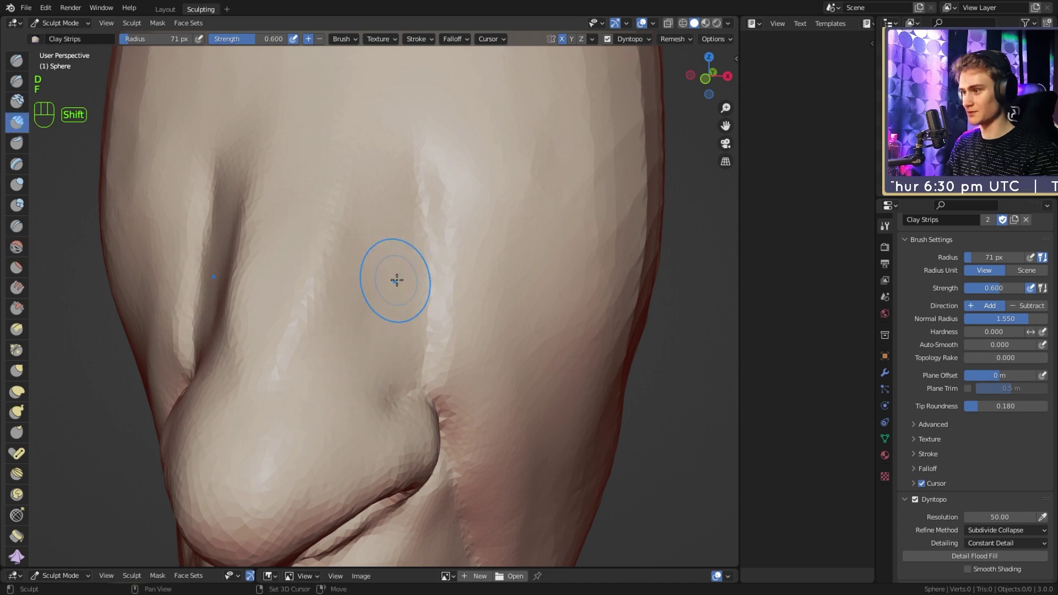